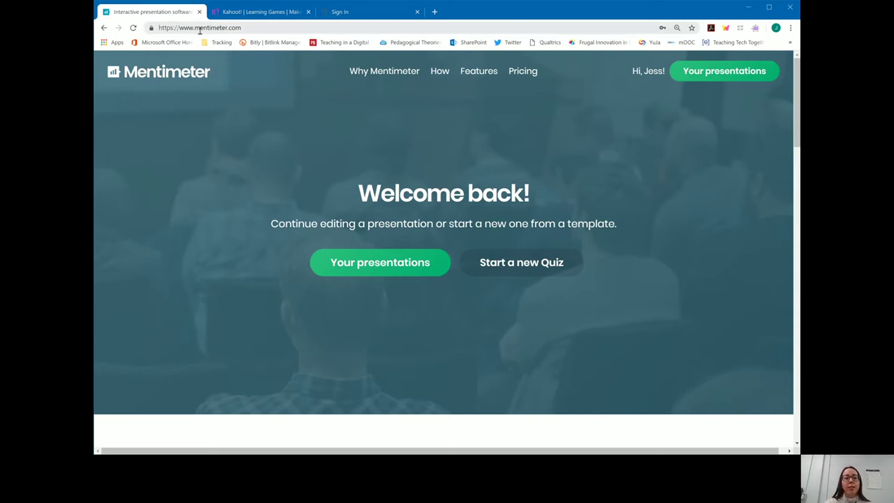
Open the list of your own presentations and create a new presentation named Example.
{"action": "left_click_drag", "start_coordinate": [243, 29], "coordinate": [157, 29]}
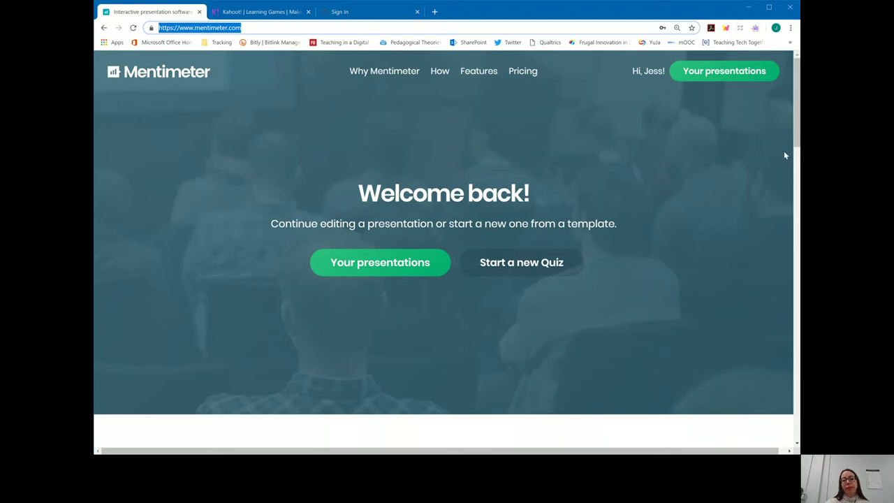
{"action": "left_click", "coordinate": [739, 77]}
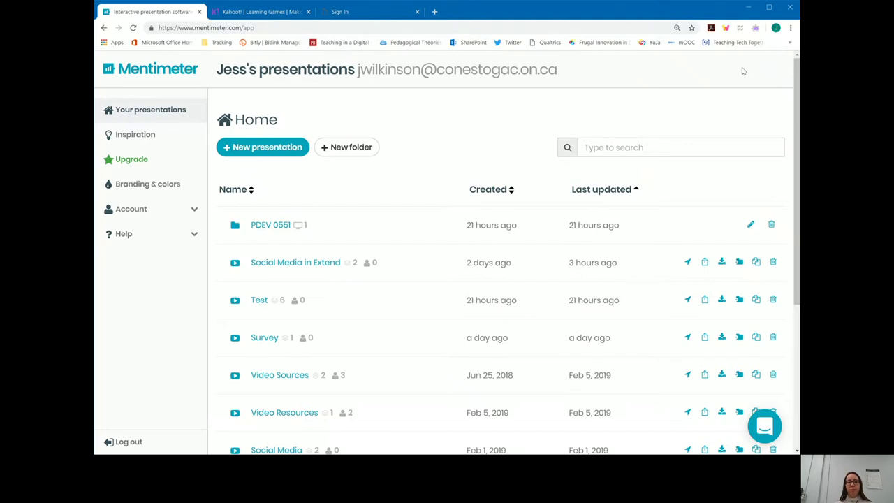
{"action": "left_click", "coordinate": [275, 154]}
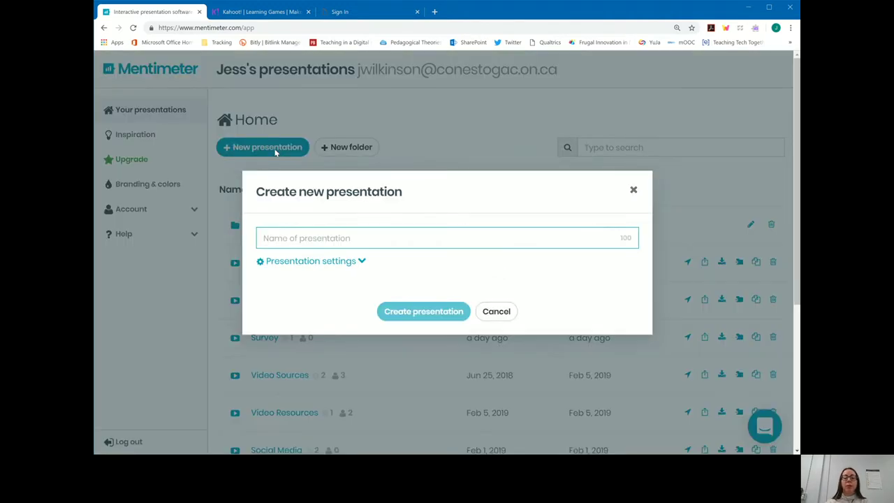
{"action": "type", "text": "Example"}
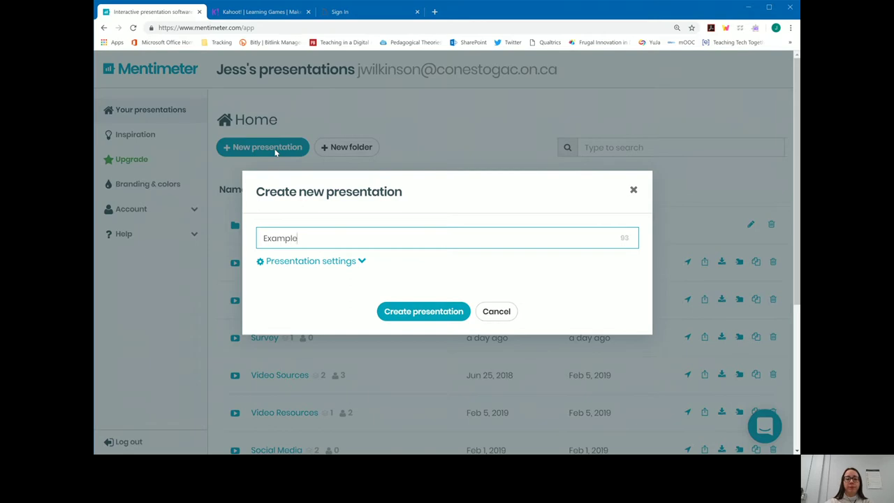
{"action": "left_click", "coordinate": [423, 312]}
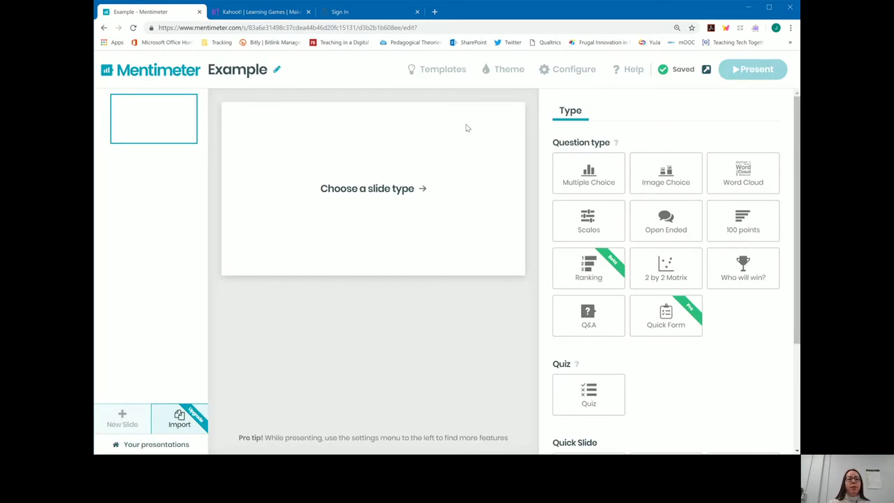
{"action": "left_click", "coordinate": [256, 69]}
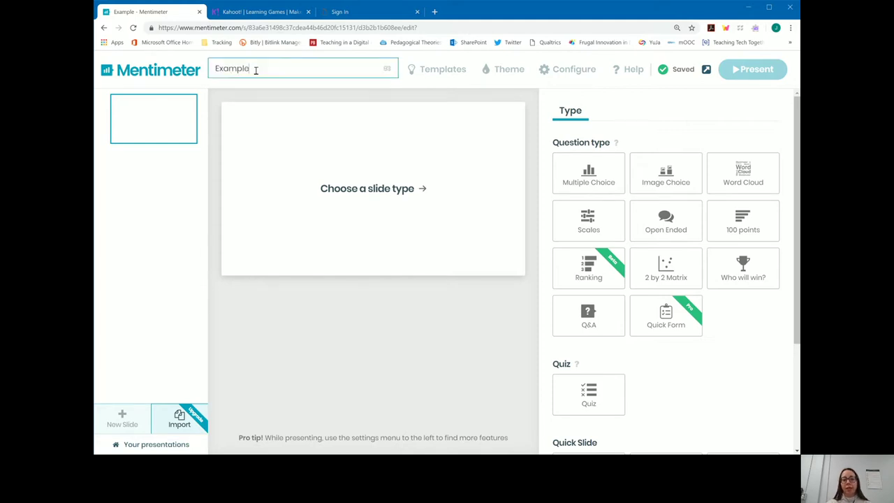
{"action": "left_click", "coordinate": [271, 163]}
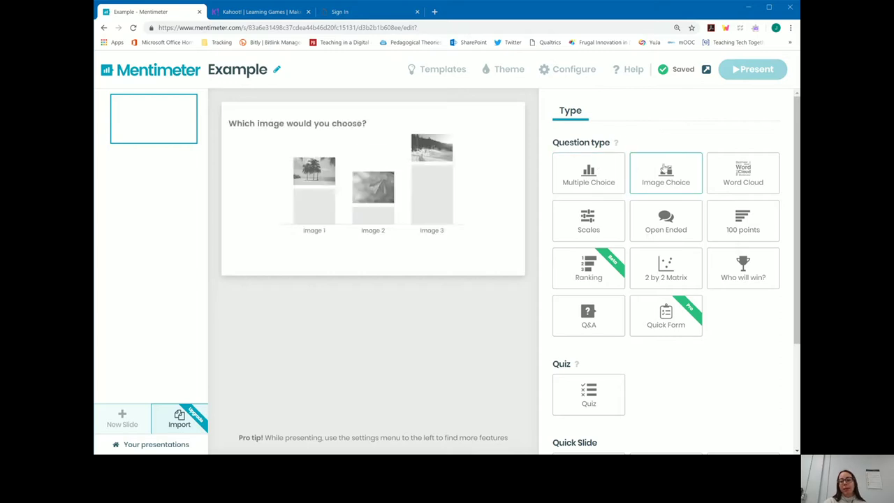
Make the first slide a Word Cloud asking "What are some key terms from this week's concept?".
{"action": "left_click", "coordinate": [729, 172]}
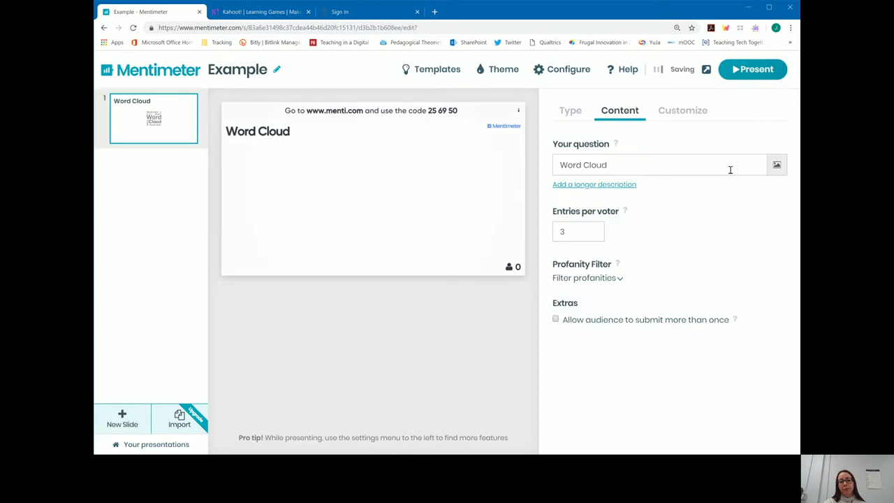
{"action": "left_click", "coordinate": [621, 166]}
{"action": "type", "text": "What are "}
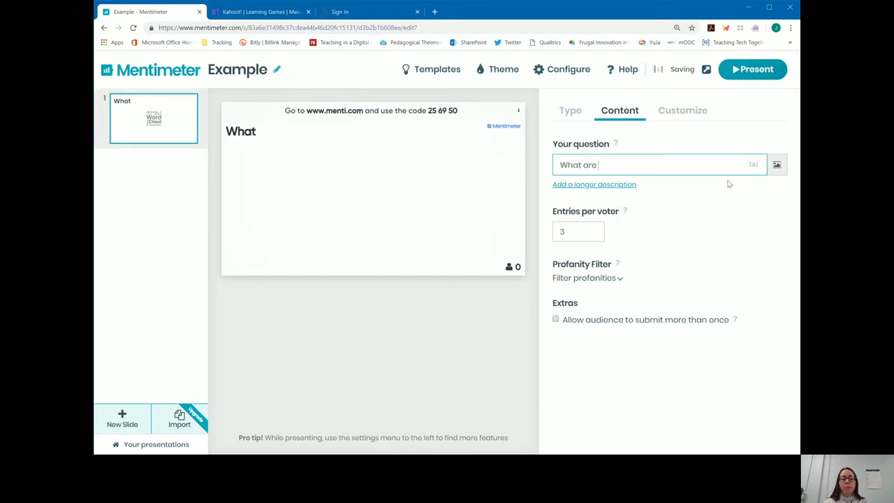
{"action": "type", "text": "some key ter"}
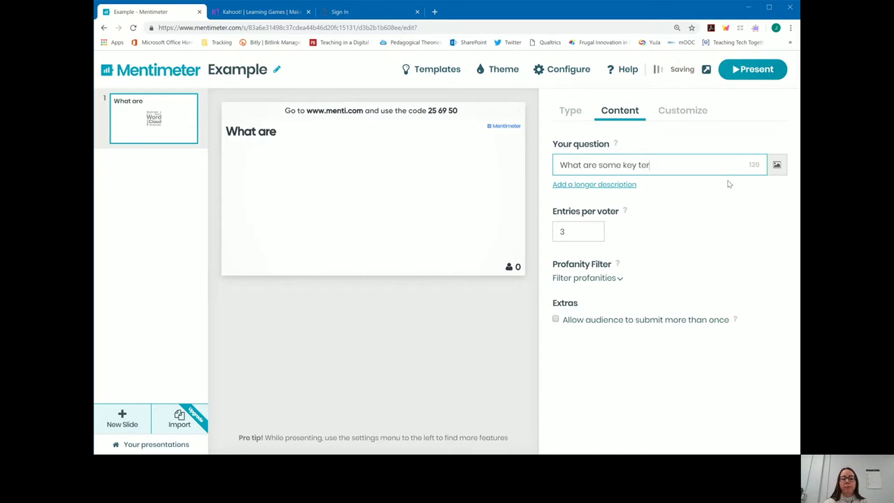
{"action": "type", "text": "ms from this week's "}
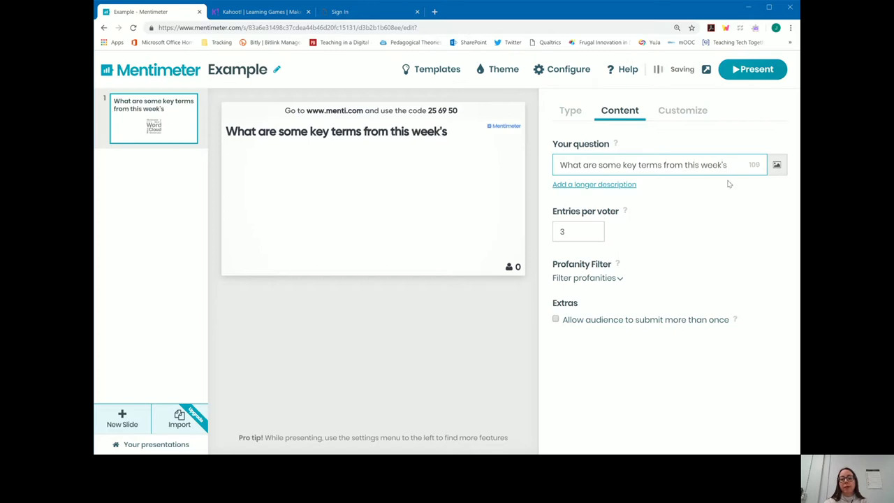
{"action": "type", "text": "conc"}
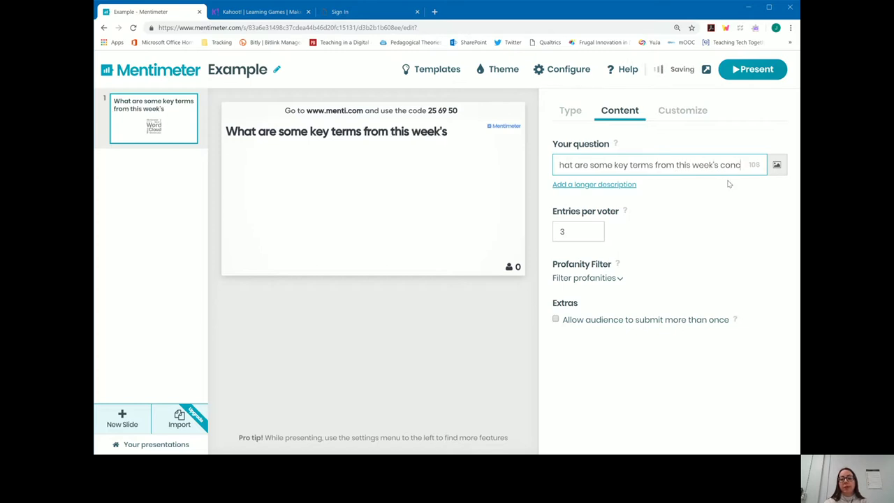
{"action": "type", "text": "ept?"}
Set the word cloud's entries per voter to 5.
{"action": "left_click", "coordinate": [576, 231]}
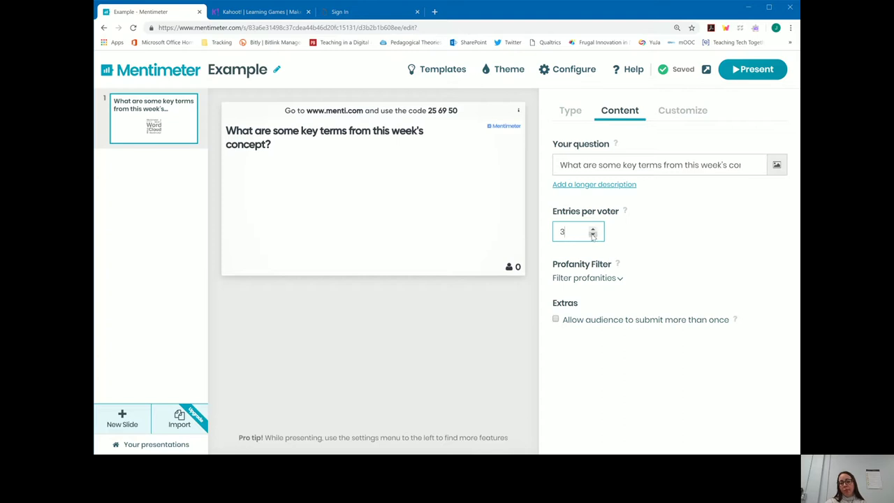
{"action": "left_click", "coordinate": [592, 229]}
{"action": "left_click", "coordinate": [593, 229]}
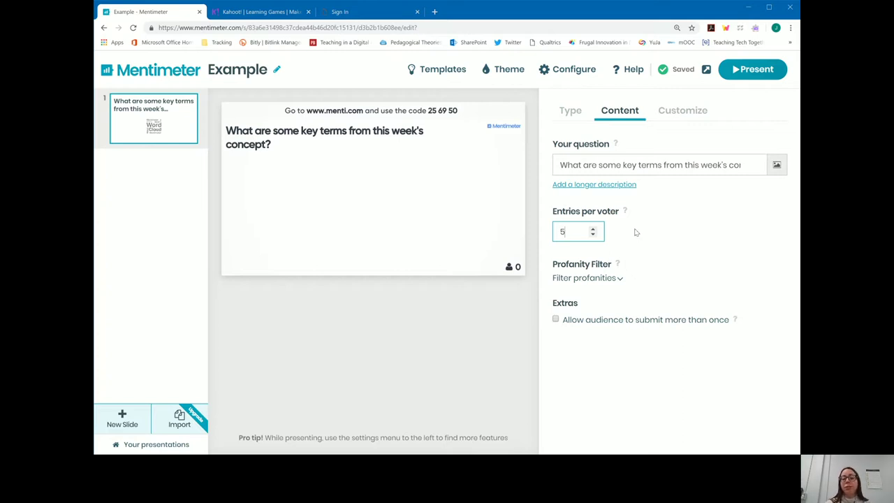
Turn on the word cloud's profanity filter for all listed languages plus Ascii and emoji, and review the remaining slide options.
{"action": "left_click", "coordinate": [618, 279]}
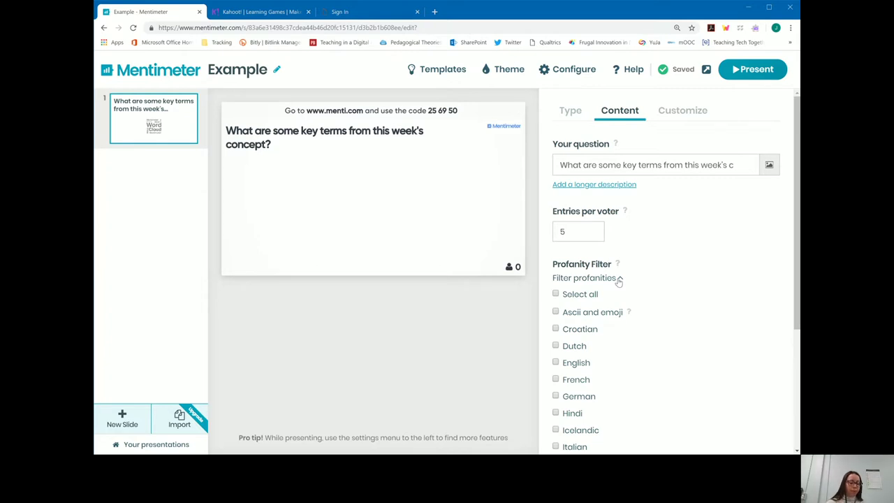
{"action": "left_click", "coordinate": [556, 294]}
{"action": "scroll", "coordinate": [618, 273], "scroll_direction": "down", "scroll_amount": 2}
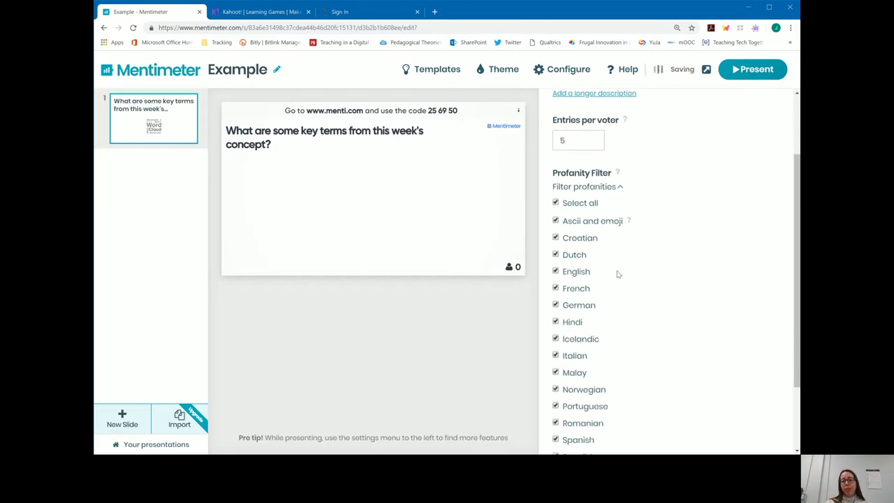
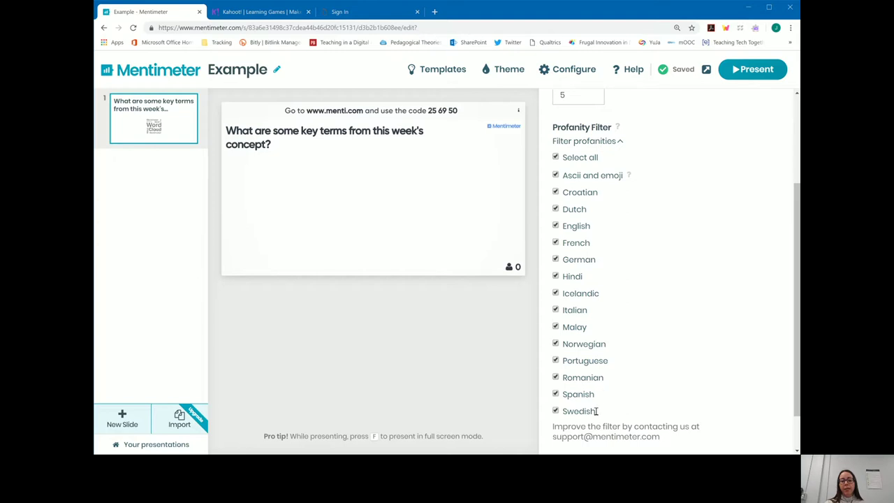
{"action": "scroll", "coordinate": [614, 396], "scroll_direction": "down", "scroll_amount": 1}
{"action": "left_click_drag", "start_coordinate": [553, 380], "coordinate": [658, 392]}
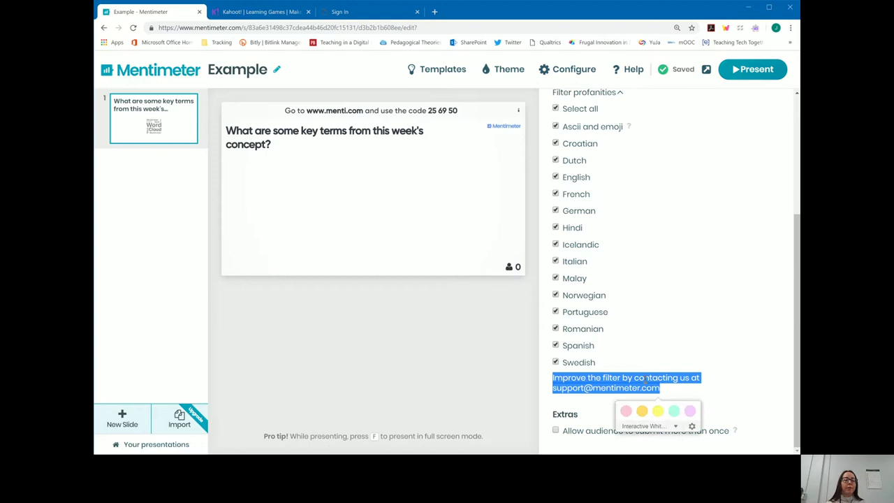
{"action": "left_click", "coordinate": [639, 389]}
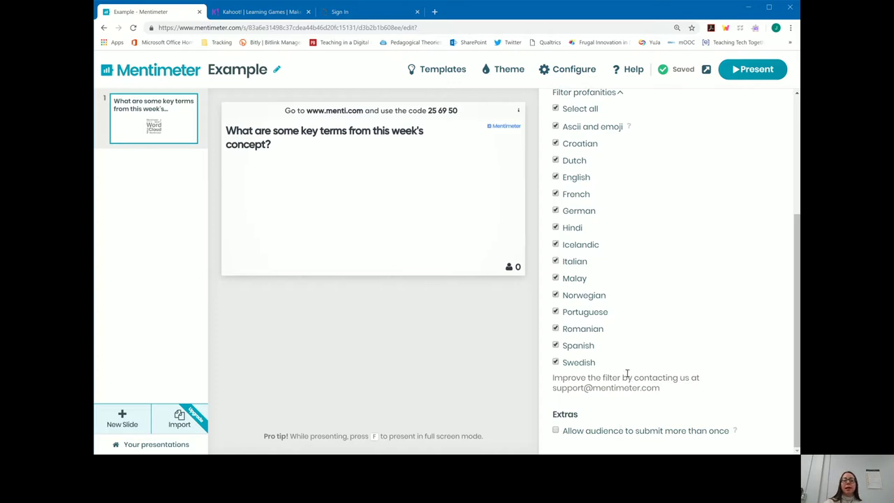
{"action": "scroll", "coordinate": [626, 372], "scroll_direction": "up", "scroll_amount": 3}
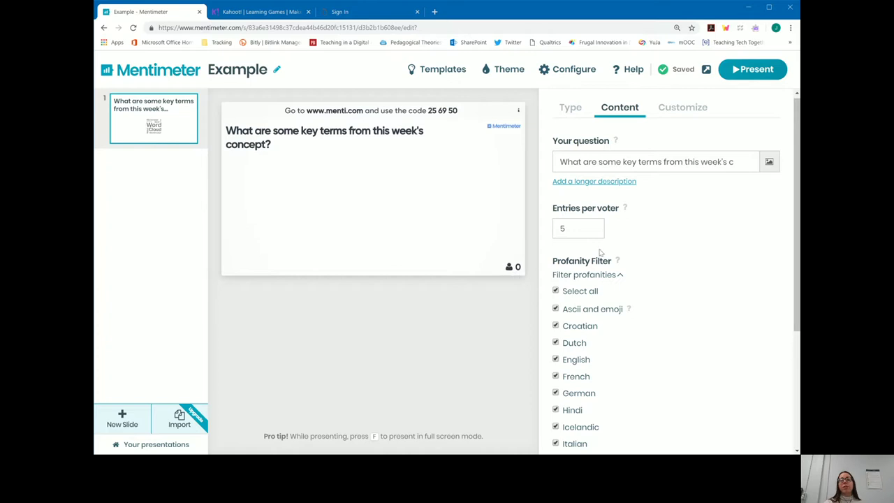
{"action": "scroll", "coordinate": [636, 314], "scroll_direction": "down", "scroll_amount": 3}
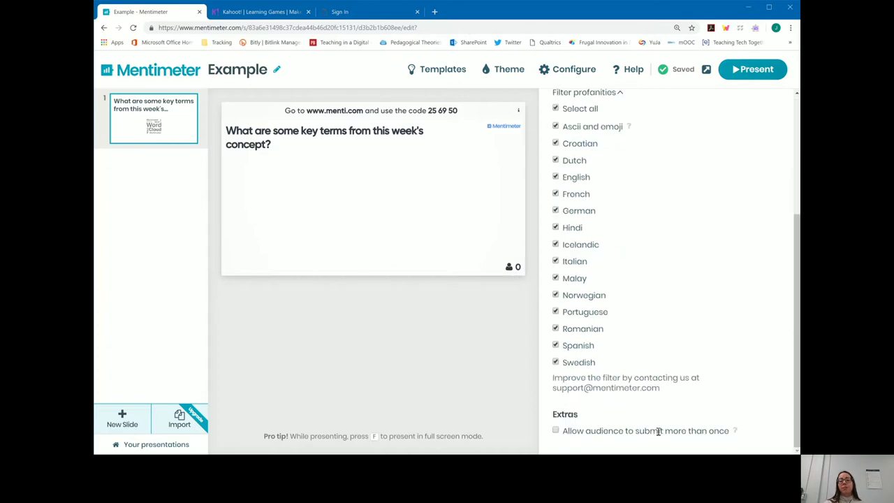
{"action": "scroll", "coordinate": [646, 382], "scroll_direction": "up", "scroll_amount": 3}
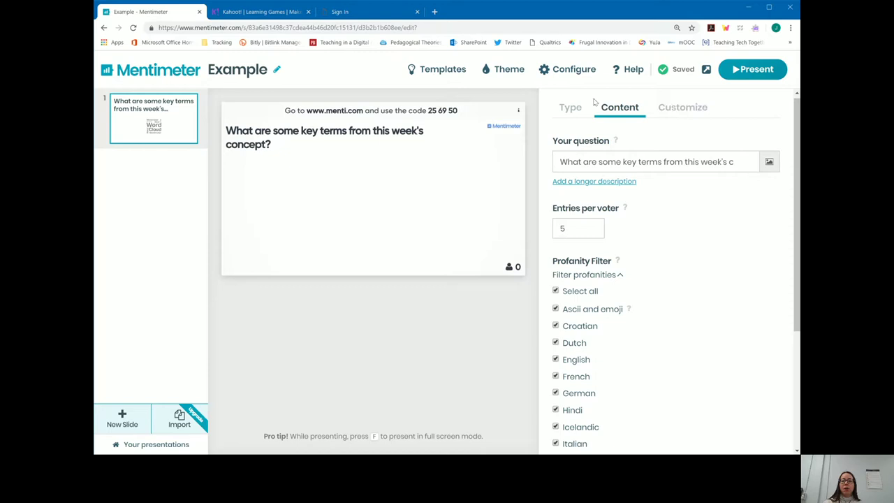
Present the word cloud slide to collect audience responses, and return to the slide editor.
{"action": "left_click", "coordinate": [758, 73]}
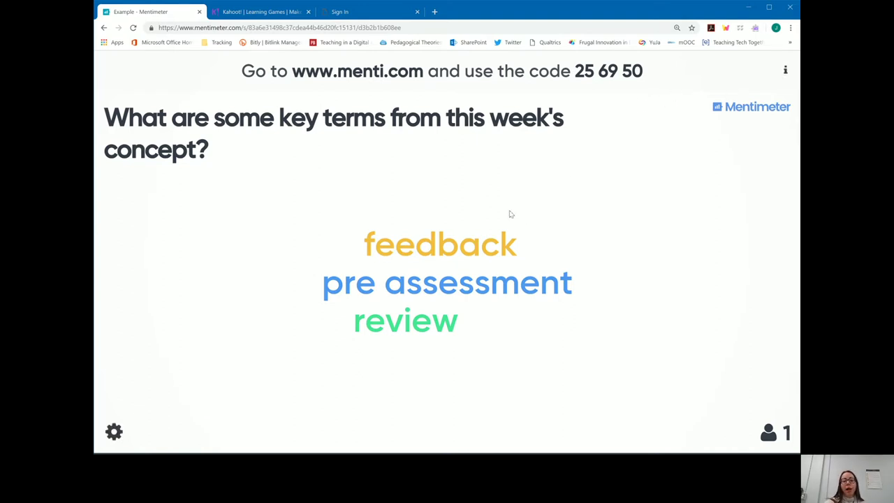
{"action": "left_click", "coordinate": [104, 29]}
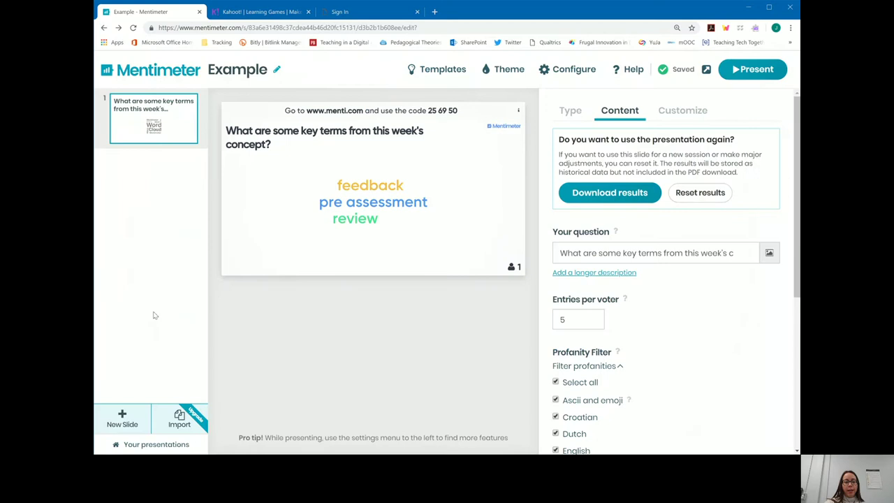
Add a second slide to the presentation with the Scales question type.
{"action": "left_click", "coordinate": [128, 419]}
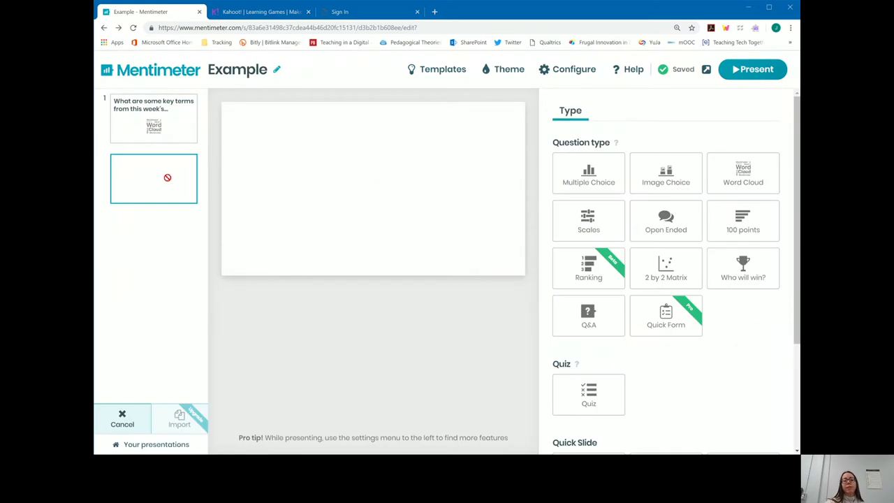
{"action": "left_click", "coordinate": [190, 132]}
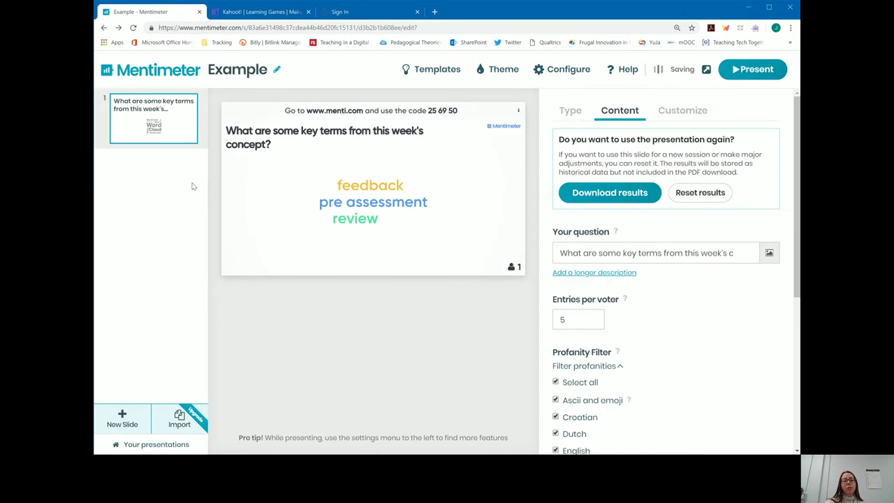
{"action": "left_click", "coordinate": [119, 422]}
{"action": "left_click", "coordinate": [590, 224]}
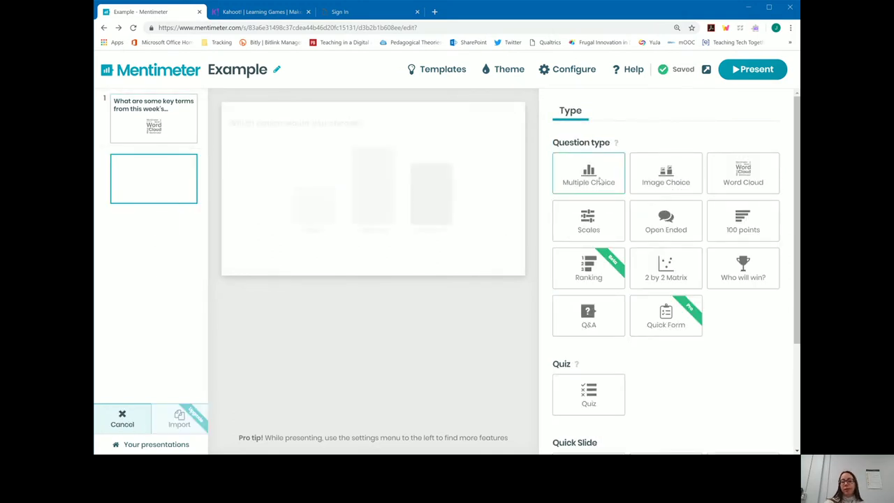
{"action": "left_click", "coordinate": [590, 222]}
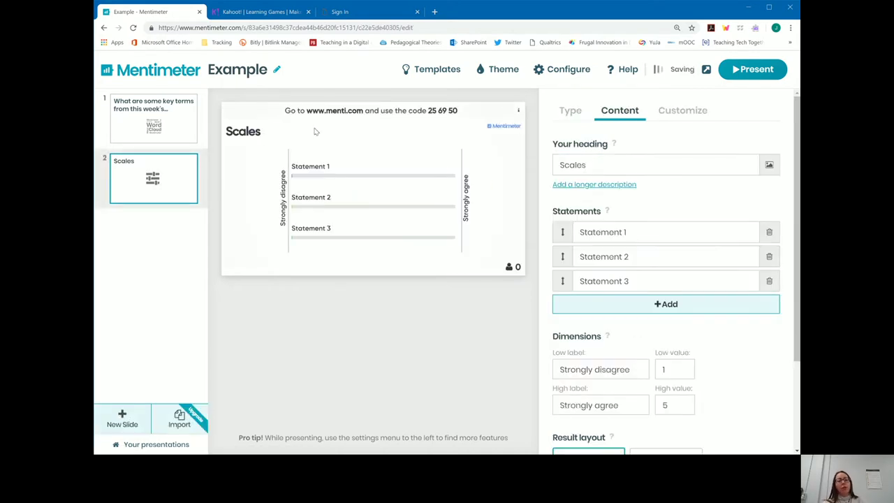
Set the Scales slide's heading to "Rate your confidence on the following topics.".
{"action": "left_click", "coordinate": [602, 166]}
{"action": "type", "text": "Rate your co"}
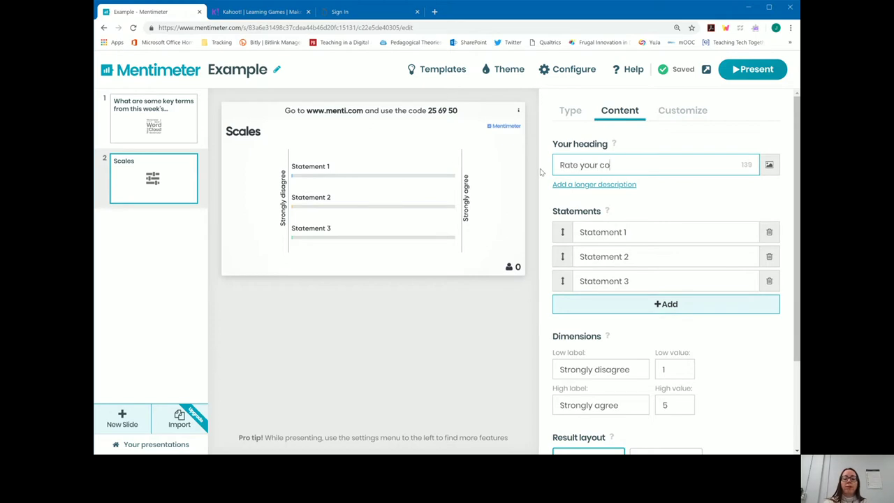
{"action": "type", "text": "nfidence on "}
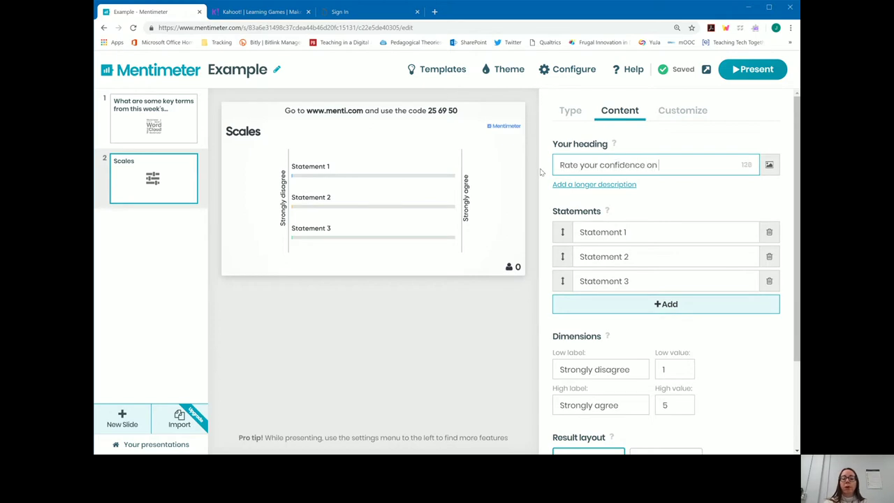
{"action": "type", "text": "the followin"}
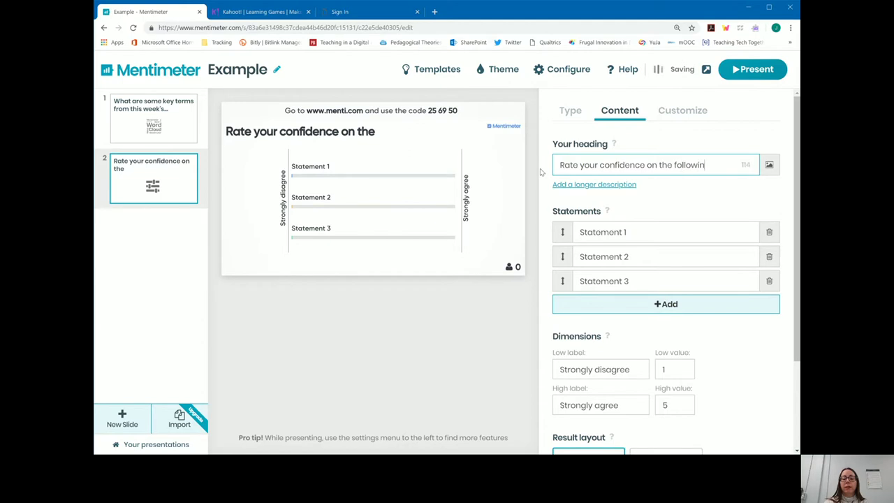
{"action": "type", "text": "g topics."}
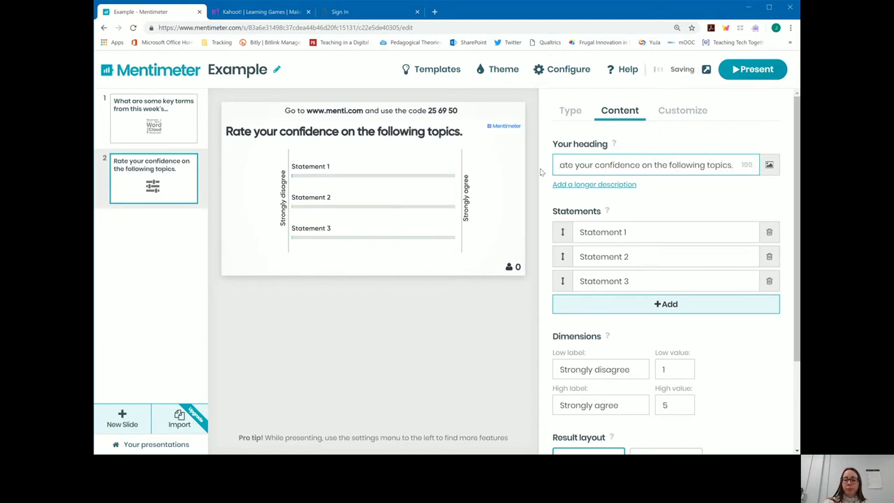
{"action": "left_click", "coordinate": [639, 231]}
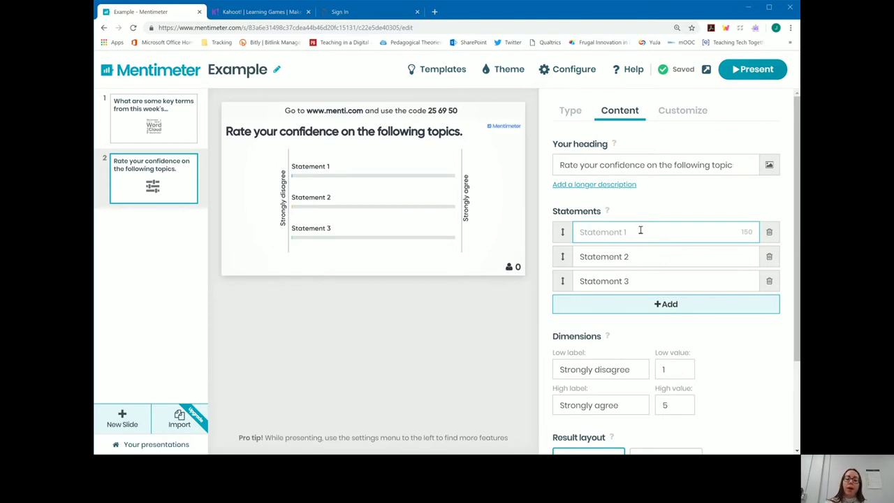
Set the low label of the Scales slide's dimensions to "Not confident".
{"action": "left_click", "coordinate": [644, 369]}
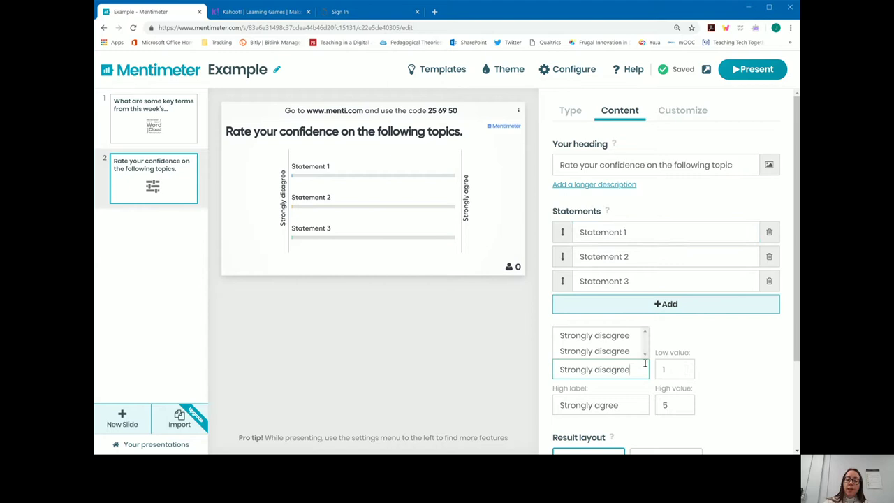
{"action": "key", "text": "BackSpace"}
{"action": "key", "text": "BackSpace"}
{"action": "key", "text": "BackSpace"}
{"action": "key", "text": "BackSpace"}
{"action": "key", "text": "BackSpace"}
{"action": "key", "text": "BackSpace"}
{"action": "key", "text": "BackSpace"}
{"action": "key", "text": "BackSpace"}
{"action": "key", "text": "BackSpace"}
{"action": "key", "text": "BackSpace"}
{"action": "key", "text": "BackSpace"}
{"action": "key", "text": "BackSpace"}
{"action": "key", "text": "BackSpace"}
{"action": "key", "text": "BackSpace"}
{"action": "key", "text": "BackSpace"}
{"action": "key", "text": "BackSpace"}
{"action": "key", "text": "BackSpace"}
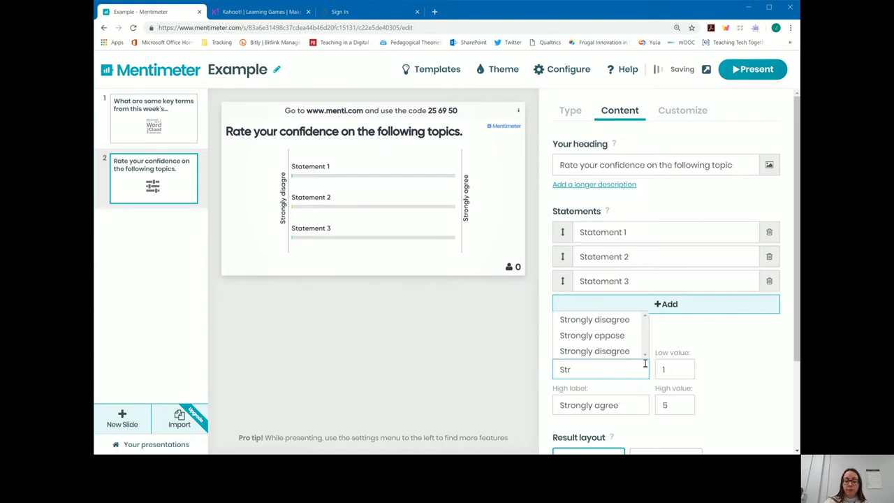
{"action": "type", "text": "Not c"}
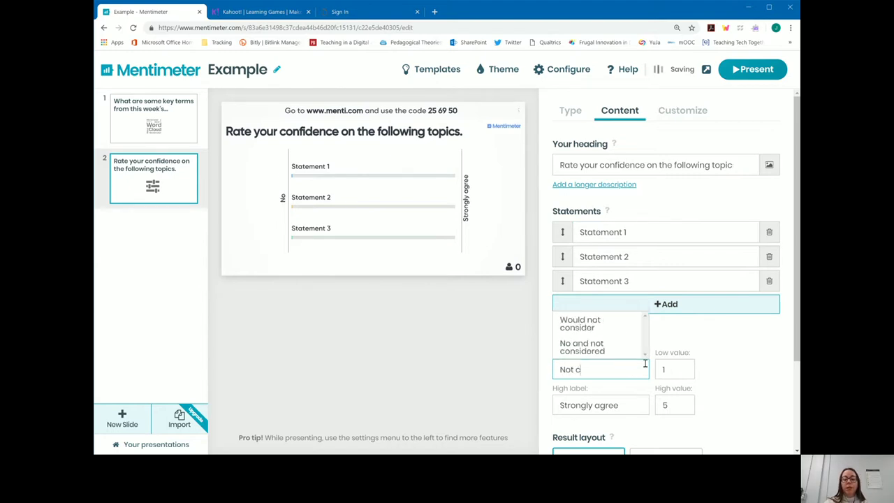
{"action": "type", "text": "onfident"}
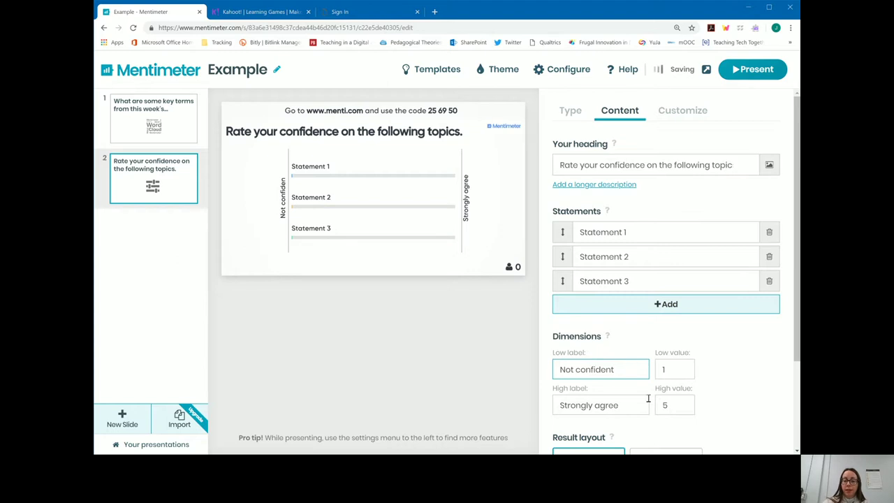
Set the high label of the Scales slide's dimensions to "Very Confident".
{"action": "left_click_drag", "start_coordinate": [639, 405], "coordinate": [560, 405]}
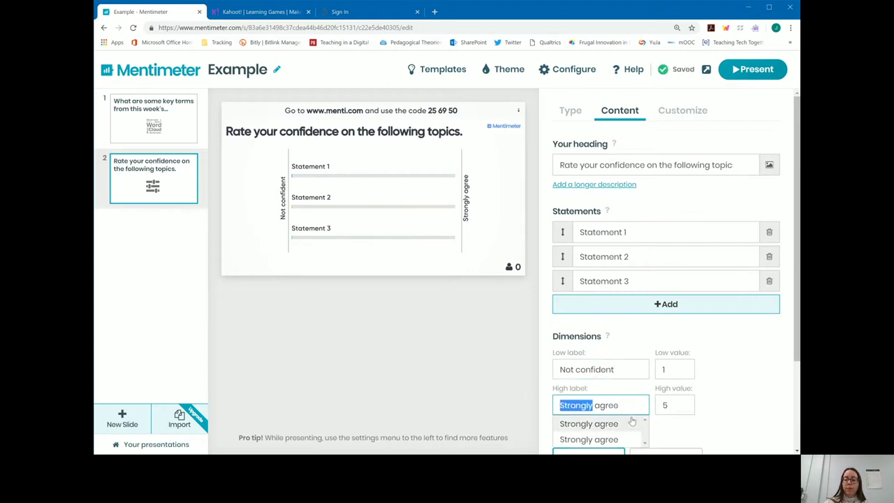
{"action": "key", "text": "BackSpace"}
{"action": "key", "text": "shift+Right"}
{"action": "key", "text": "shift+Right"}
{"action": "key", "text": "shift+Right"}
{"action": "key", "text": "shift+Right"}
{"action": "key", "text": "shift+Right"}
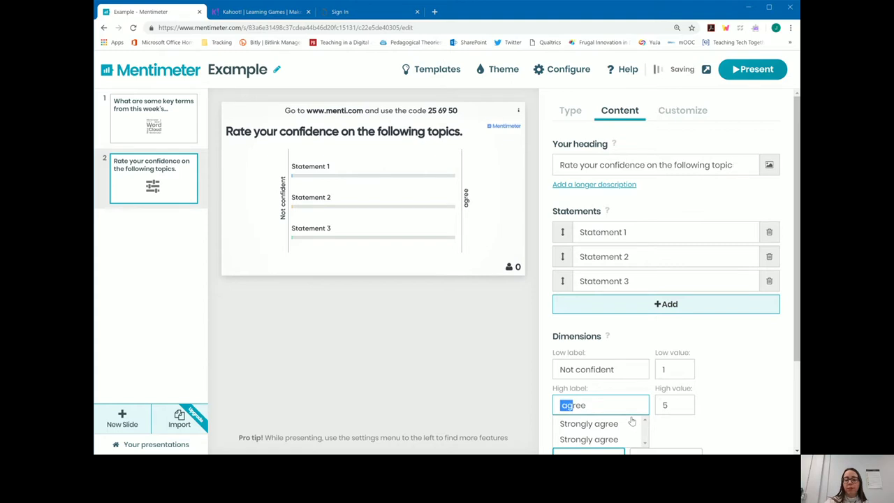
{"action": "key", "text": "BackSpace"}
{"action": "type", "text": "V"}
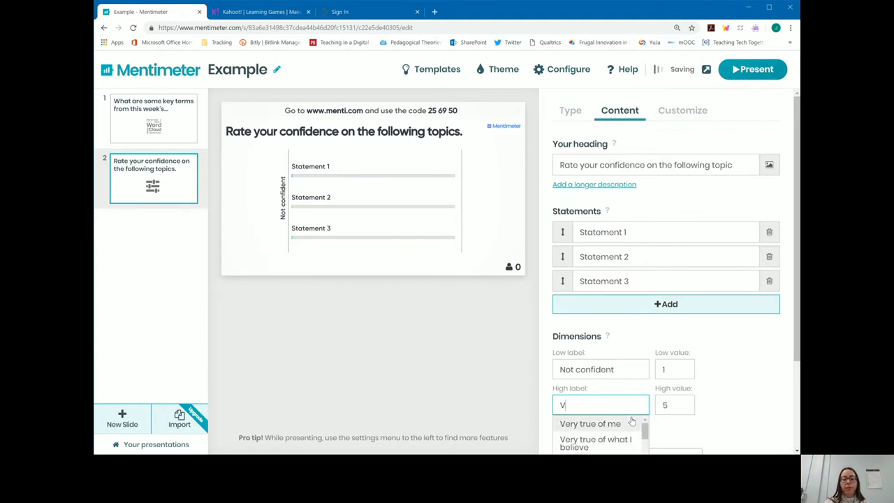
{"action": "type", "text": "ery Confident"}
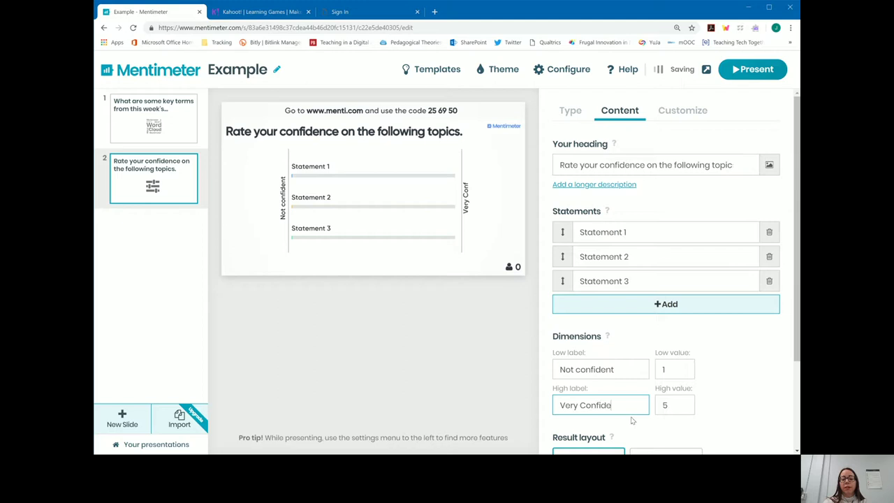
Enter "Statements" as the first statement of the Scales slide and add a fourth and fifth statement.
{"action": "left_click", "coordinate": [657, 236]}
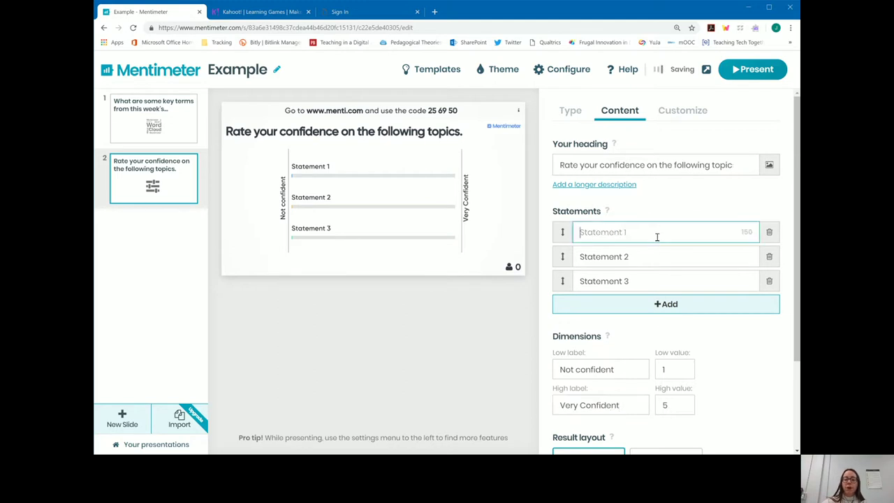
{"action": "type", "text": "Statements"}
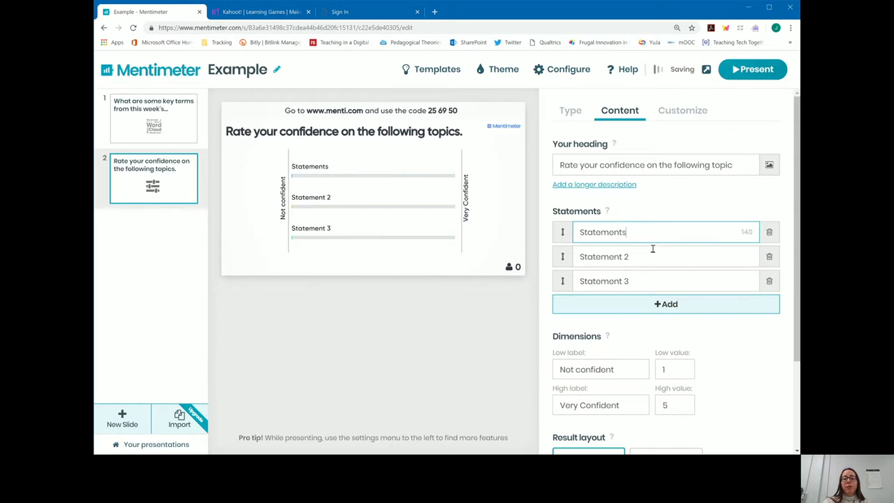
{"action": "left_click", "coordinate": [650, 256]}
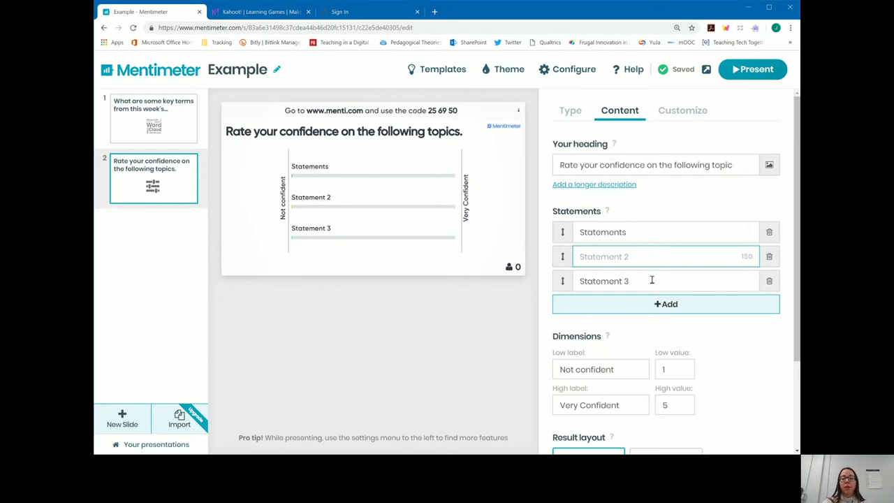
{"action": "left_click", "coordinate": [648, 308]}
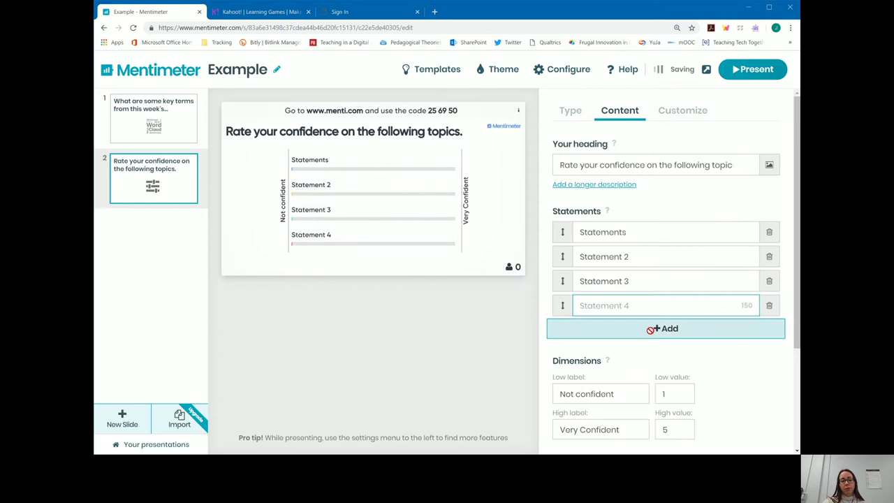
{"action": "left_click", "coordinate": [650, 327]}
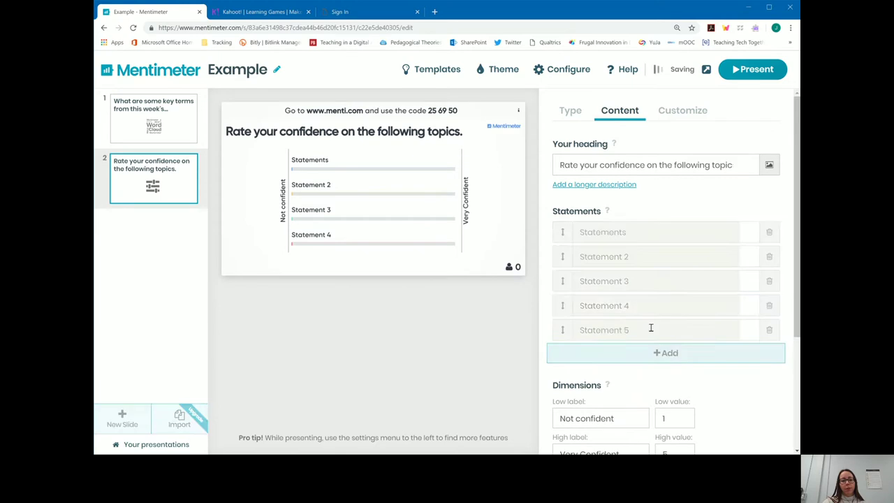
Present the Scales slide and inspect how the responses to the first statement are distributed.
{"action": "left_click", "coordinate": [752, 73]}
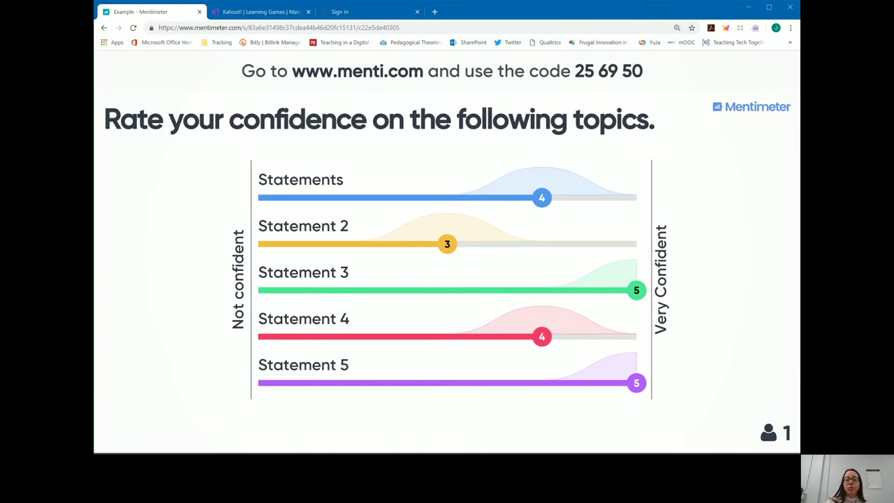
{"action": "mouse_move", "coordinate": [541, 199]}
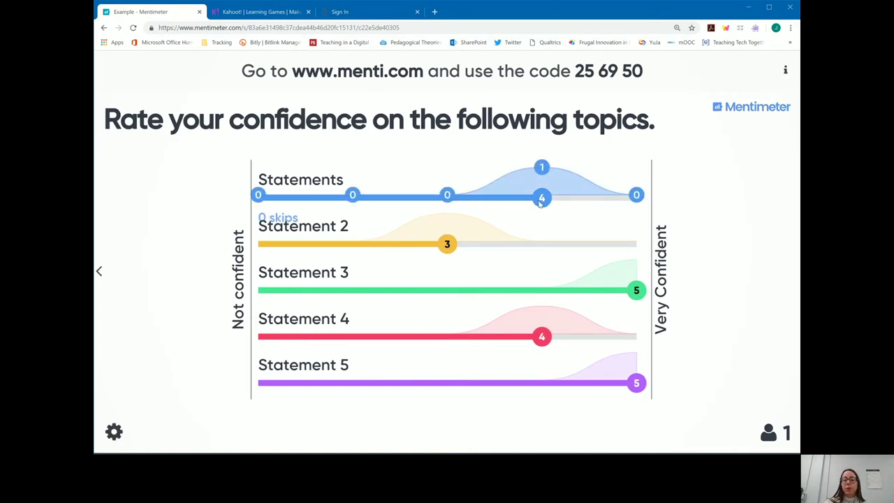
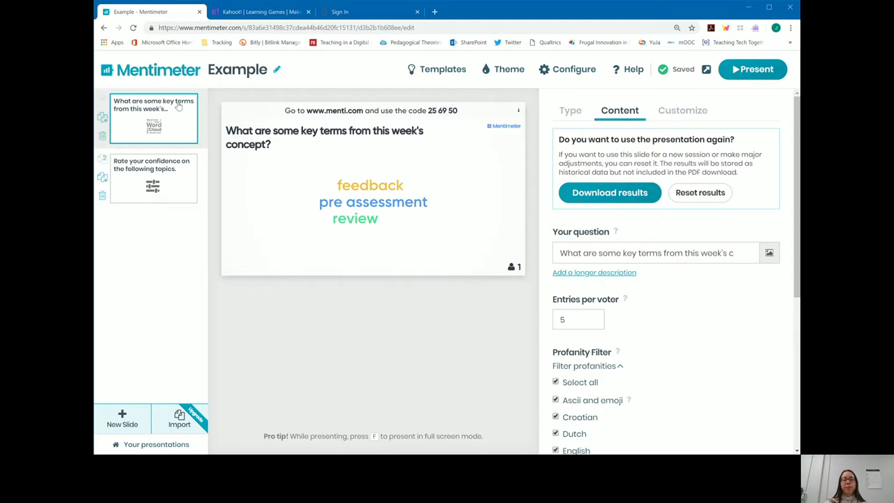
Return to the home list of presentations and look through the existing ones.
{"action": "left_click", "coordinate": [176, 75]}
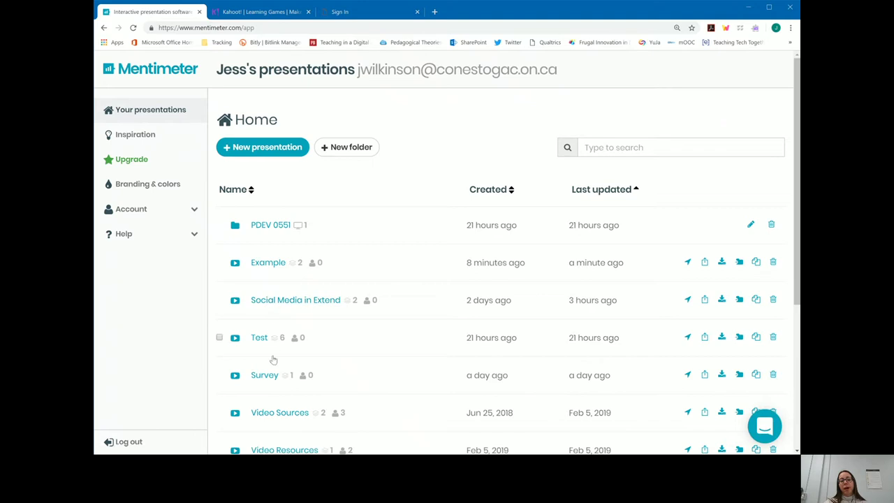
{"action": "scroll", "coordinate": [273, 371], "scroll_direction": "down", "scroll_amount": 2}
{"action": "scroll", "coordinate": [273, 370], "scroll_direction": "down", "scroll_amount": 2}
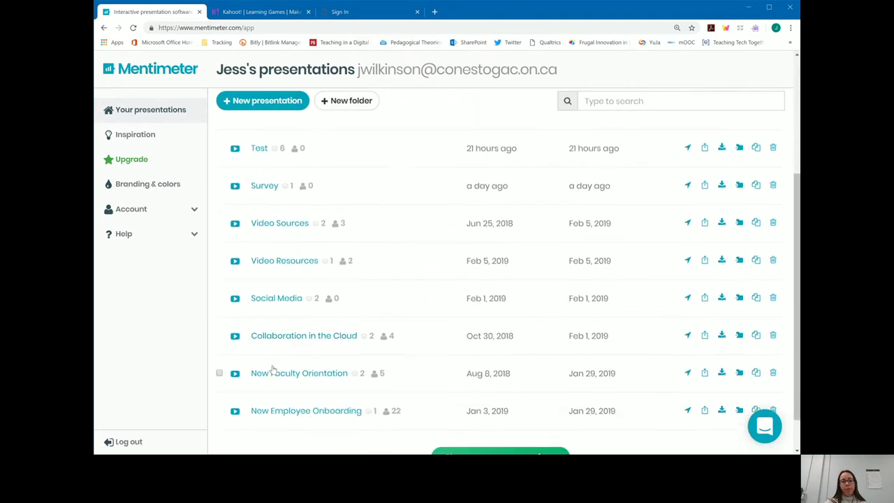
{"action": "scroll", "coordinate": [273, 371], "scroll_direction": "up", "scroll_amount": 3}
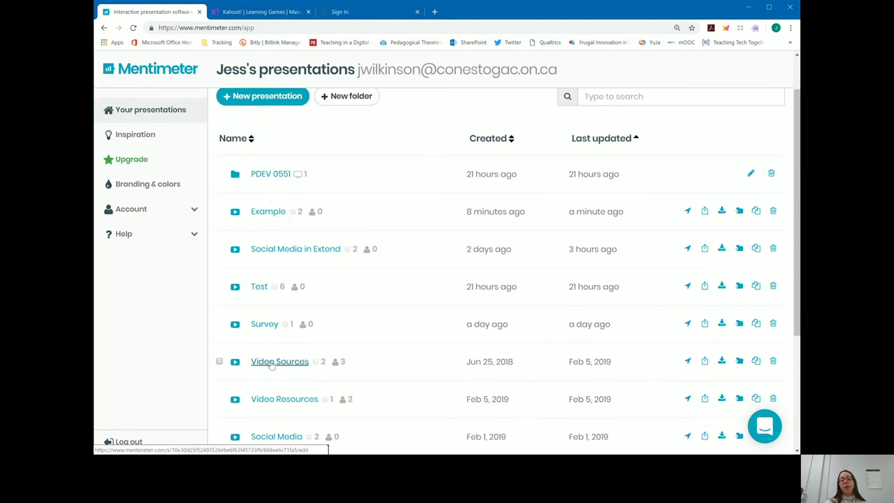
{"action": "scroll", "coordinate": [266, 360], "scroll_direction": "down", "scroll_amount": 2}
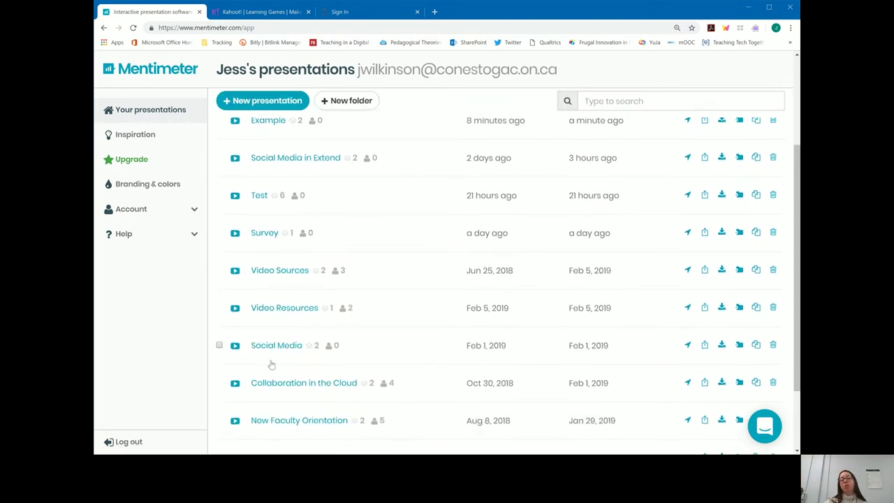
{"action": "scroll", "coordinate": [272, 364], "scroll_direction": "down", "scroll_amount": 2}
{"action": "scroll", "coordinate": [271, 364], "scroll_direction": "up", "scroll_amount": 5}
Create a new presentation named "Quiz" and make its first slide a Quiz question.
{"action": "left_click", "coordinate": [269, 100]}
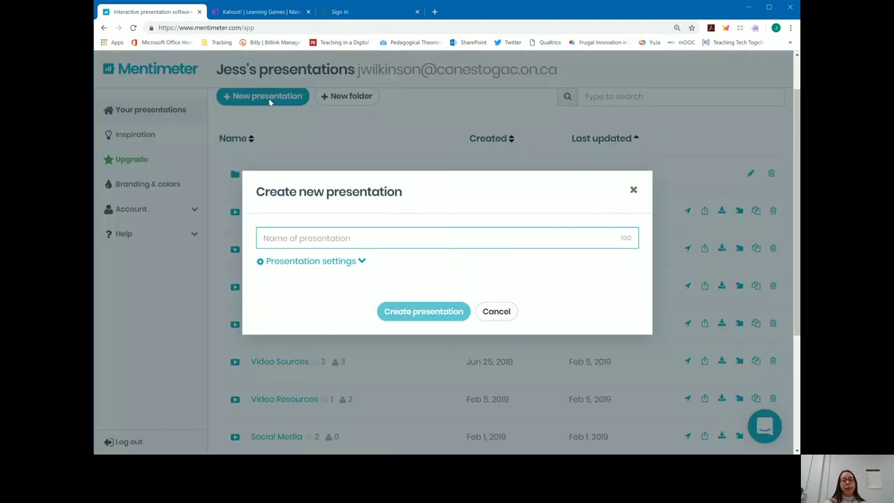
{"action": "type", "text": "QUi"}
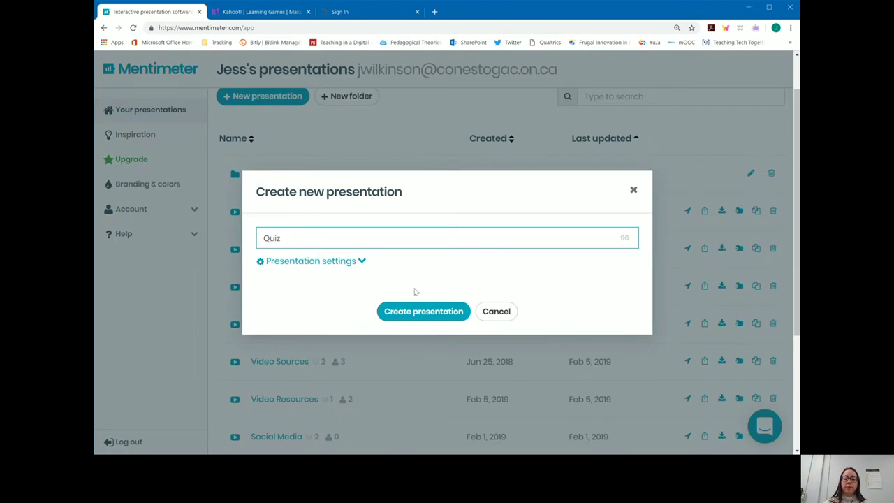
{"action": "left_click", "coordinate": [426, 310]}
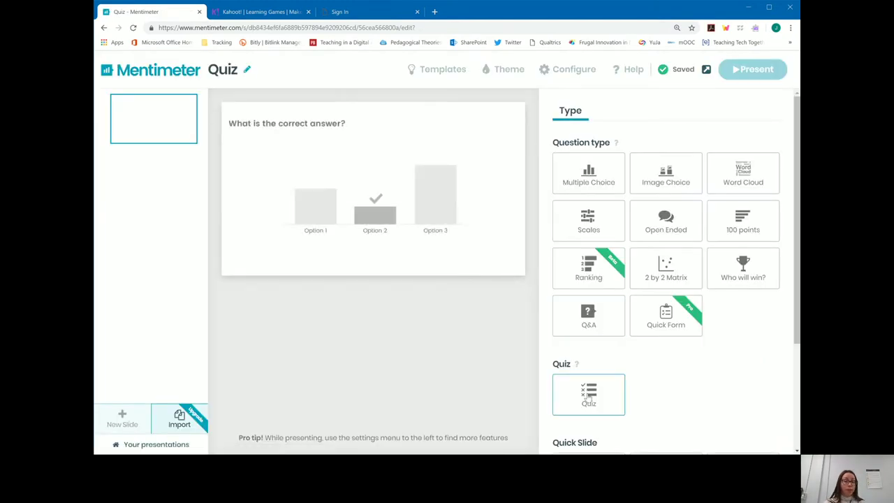
{"action": "left_click", "coordinate": [589, 396]}
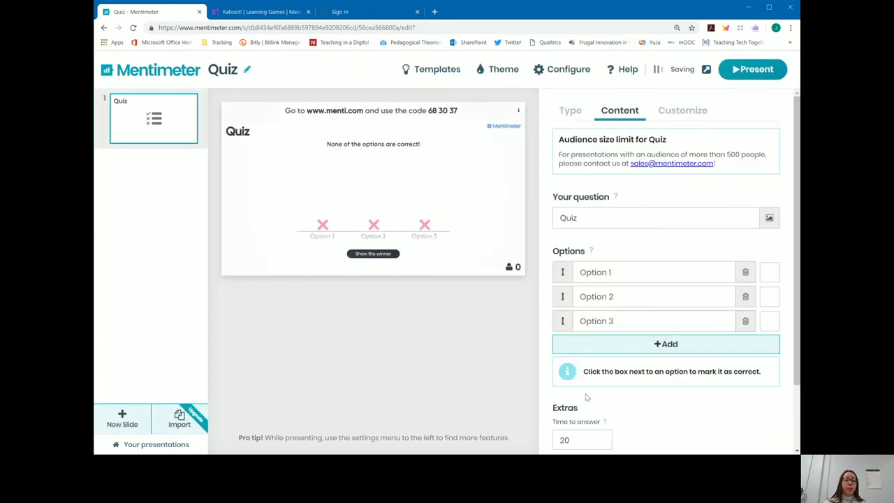
Check the first quiz slide's settings and add four more slides of the Quiz type.
{"action": "left_click", "coordinate": [124, 422]}
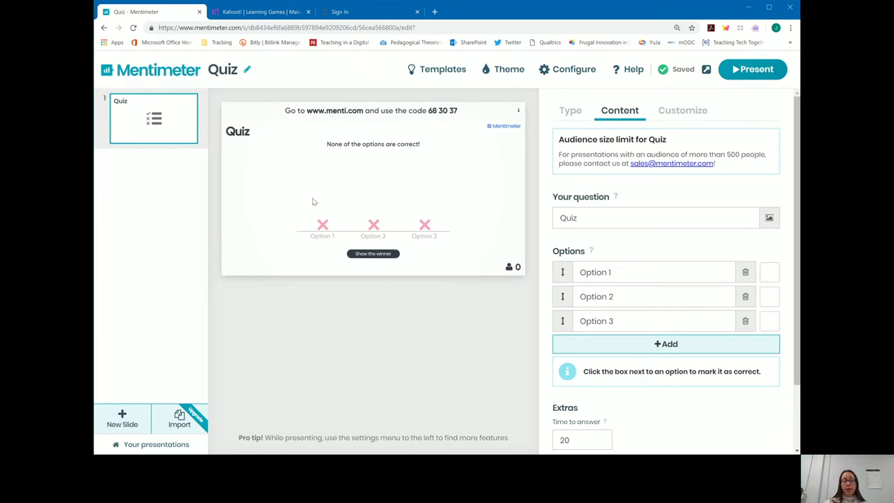
{"action": "left_click", "coordinate": [615, 217]}
{"action": "scroll", "coordinate": [616, 291], "scroll_direction": "down", "scroll_amount": 2}
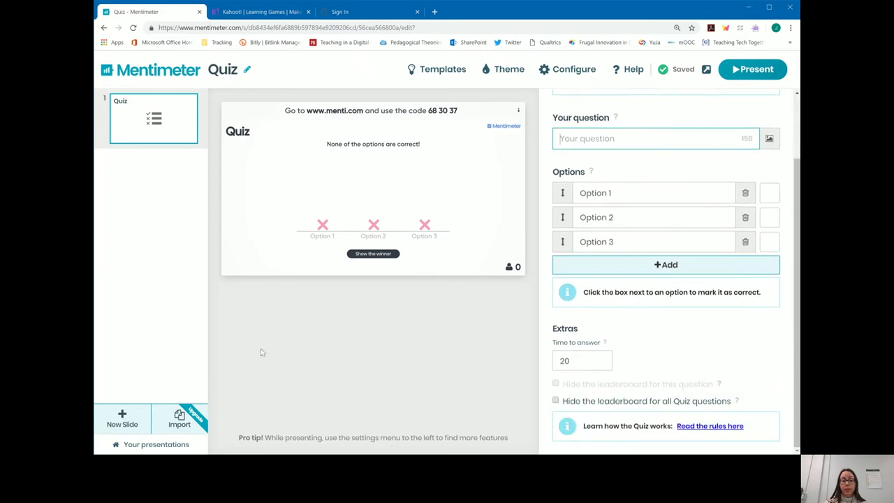
{"action": "left_click", "coordinate": [115, 419]}
{"action": "left_click", "coordinate": [591, 253]}
{"action": "left_click", "coordinate": [122, 418]}
{"action": "left_click_drag", "start_coordinate": [580, 318], "coordinate": [307, 384]}
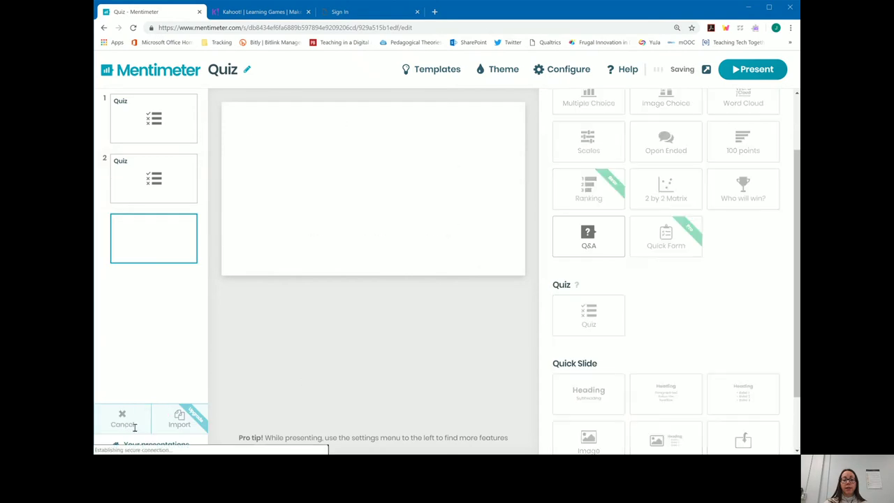
{"action": "left_click", "coordinate": [123, 419]}
{"action": "left_click", "coordinate": [618, 326]}
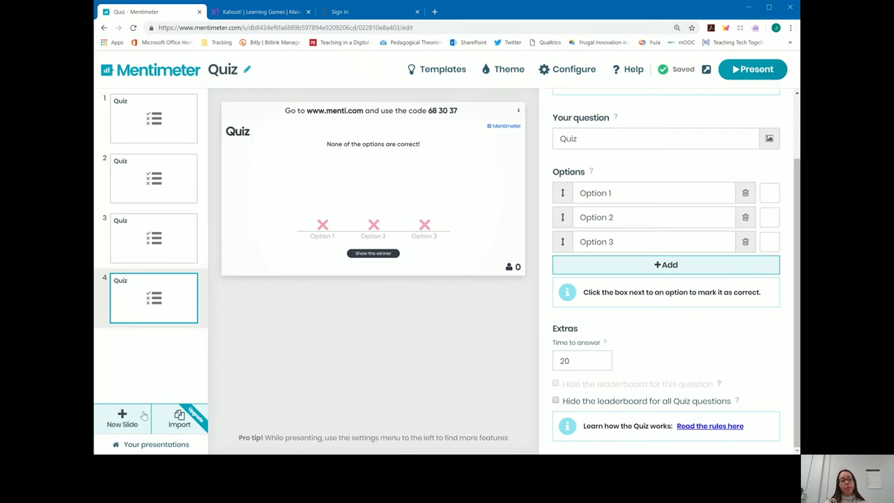
{"action": "left_click", "coordinate": [122, 418]}
{"action": "left_click", "coordinate": [588, 314]}
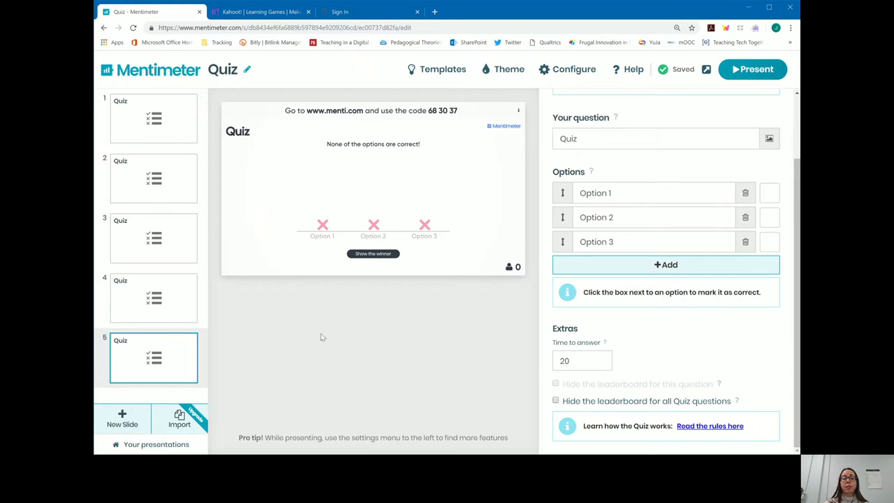
Add a Word Cloud slide and move it to third place, between the quiz slides.
{"action": "left_click", "coordinate": [122, 418]}
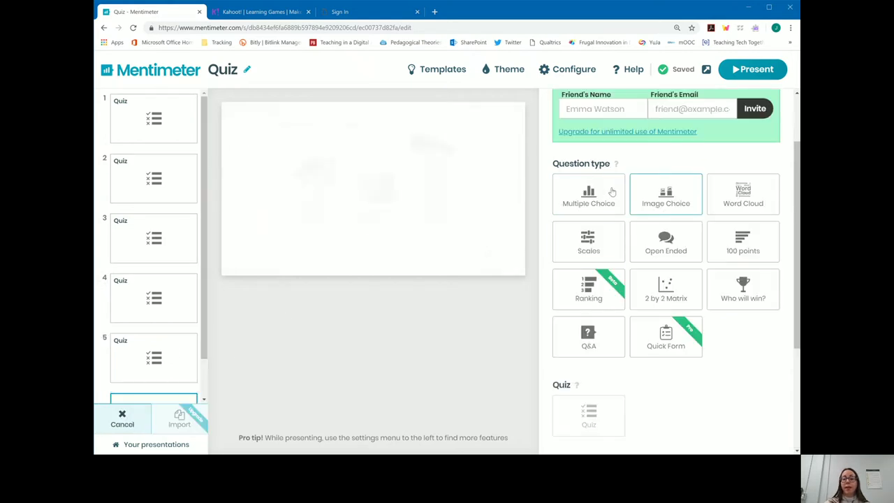
{"action": "left_click", "coordinate": [746, 202]}
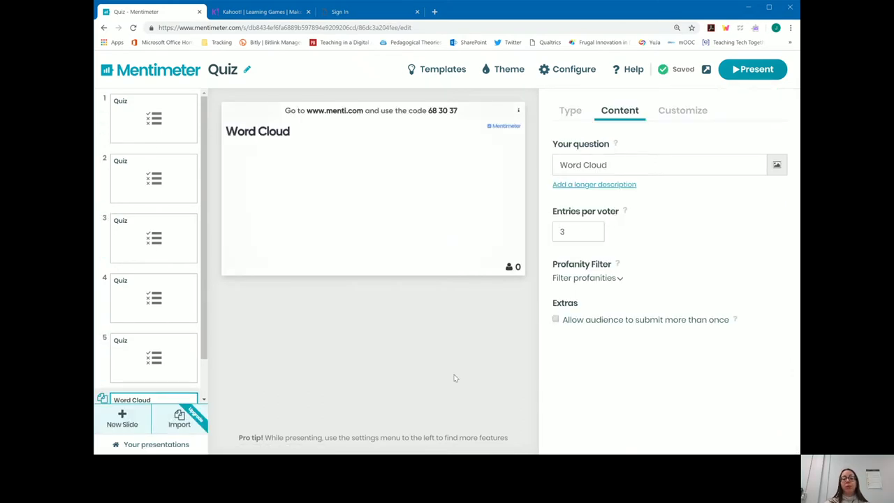
{"action": "left_click_drag", "start_coordinate": [146, 398], "coordinate": [129, 213]}
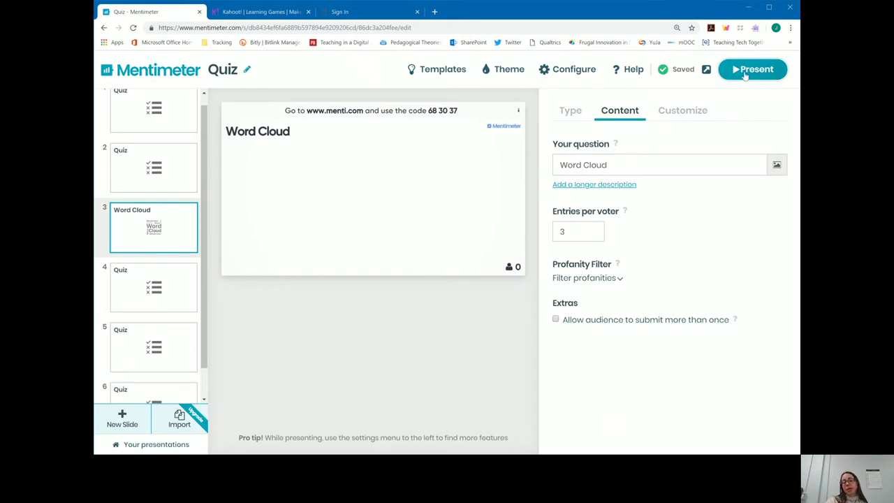
View the first quiz slide and go back to the home list of presentations.
{"action": "left_click", "coordinate": [133, 116]}
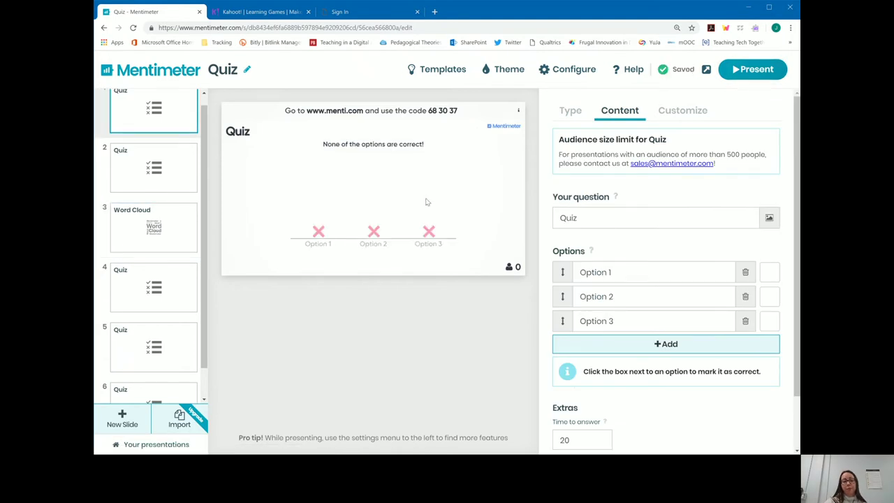
{"action": "left_click", "coordinate": [166, 69]}
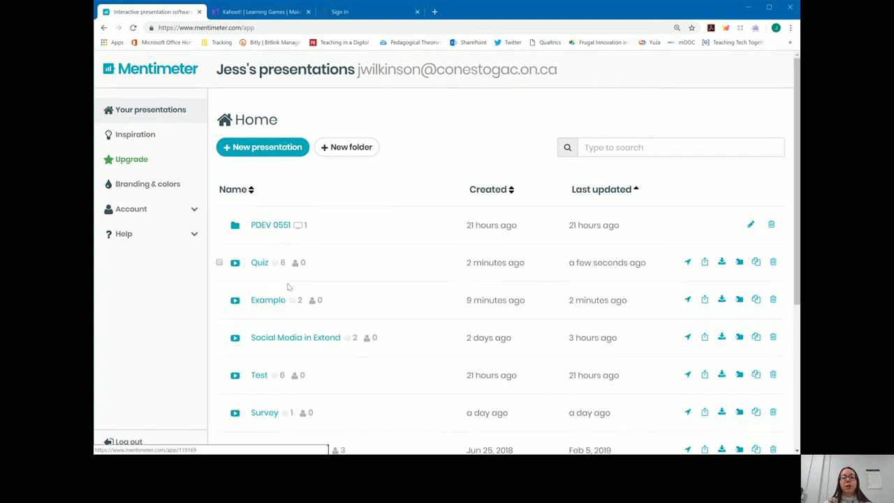
{"action": "mouse_move", "coordinate": [298, 259]}
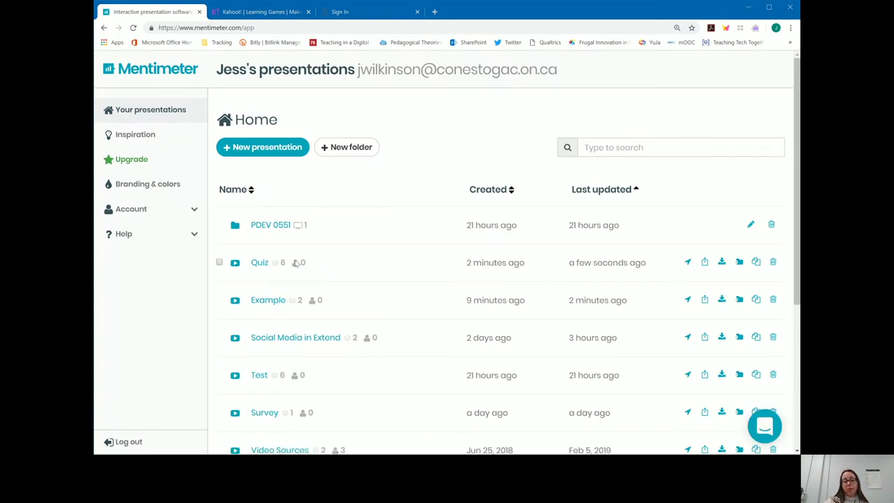
Look at the new-folder dialog without creating a folder, preview the Quiz presentation in presenting mode, and return to the presentation list.
{"action": "left_click", "coordinate": [358, 148]}
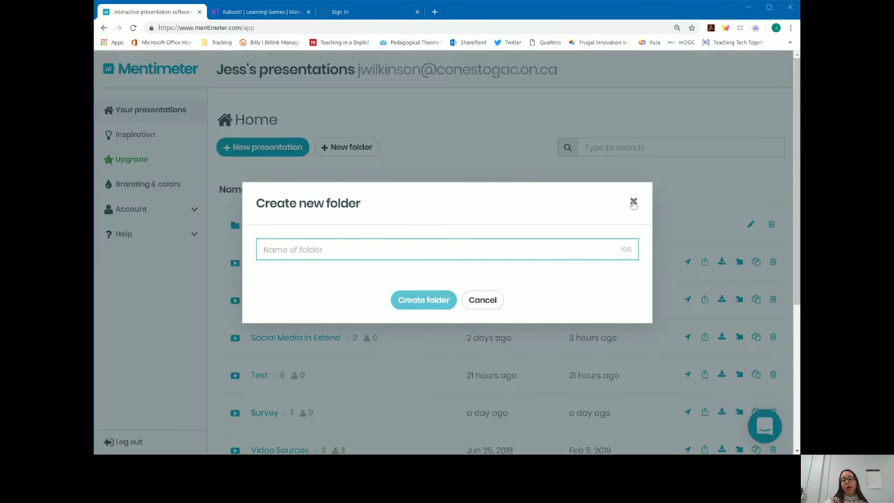
{"action": "left_click", "coordinate": [633, 202]}
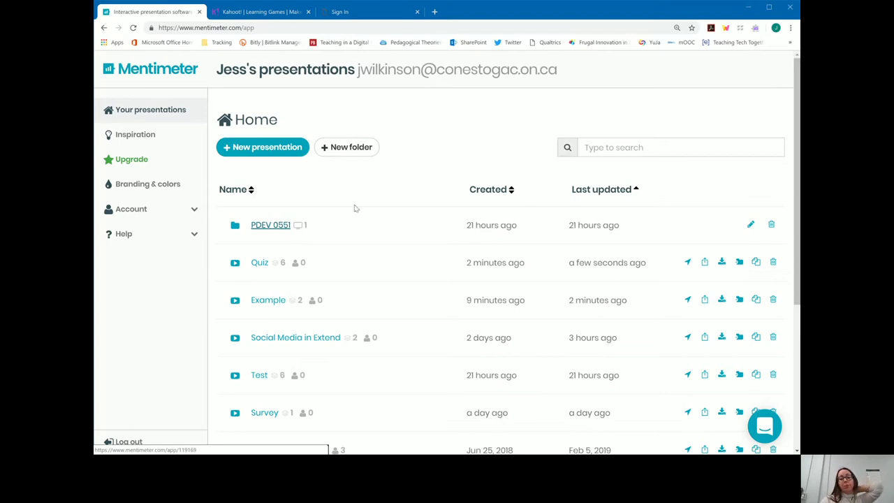
{"action": "left_click", "coordinate": [236, 263]}
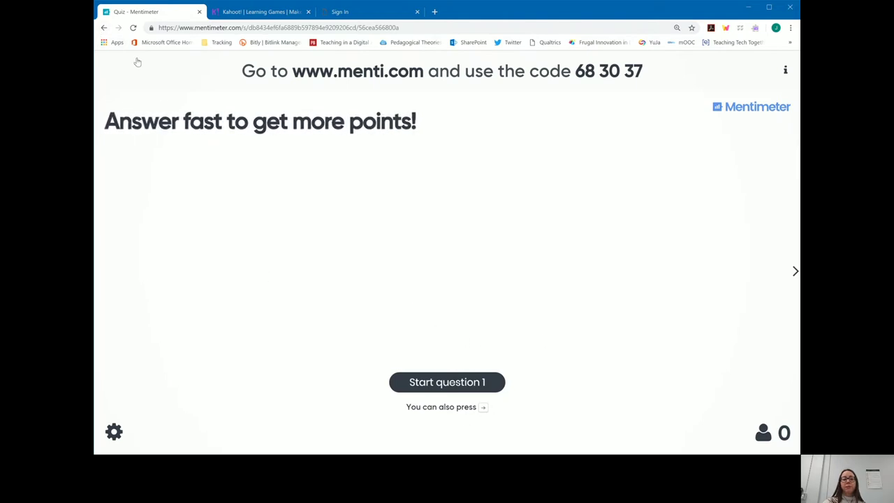
{"action": "left_click", "coordinate": [103, 27]}
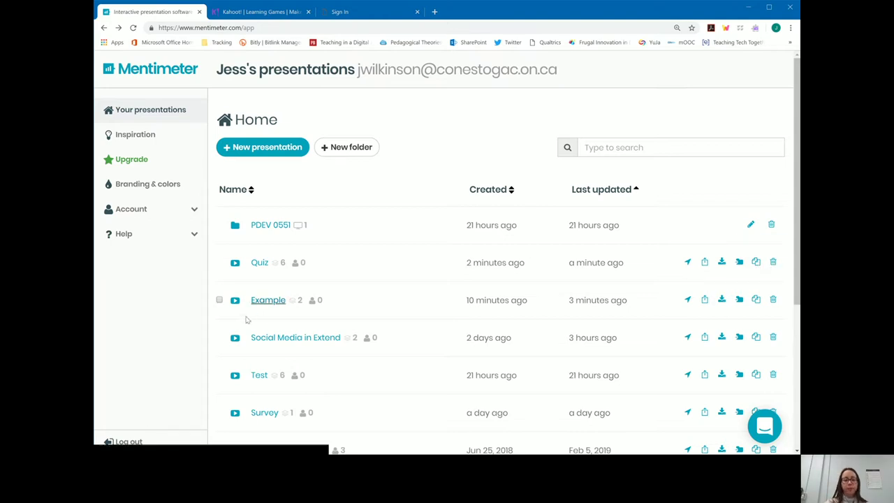
Open the Video Sources presentation, compare the previous and current result trends of its first slide, and return to the presentation list.
{"action": "scroll", "coordinate": [286, 301], "scroll_direction": "down", "scroll_amount": 2}
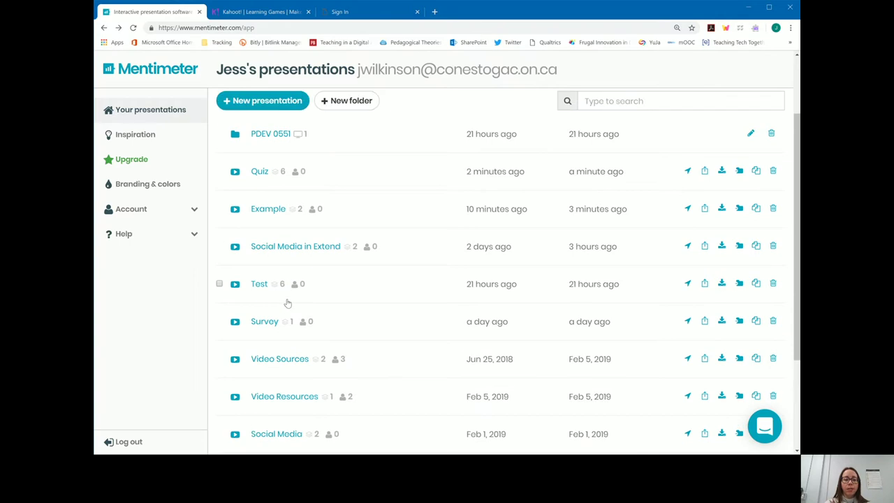
{"action": "scroll", "coordinate": [287, 302], "scroll_direction": "down", "scroll_amount": 1}
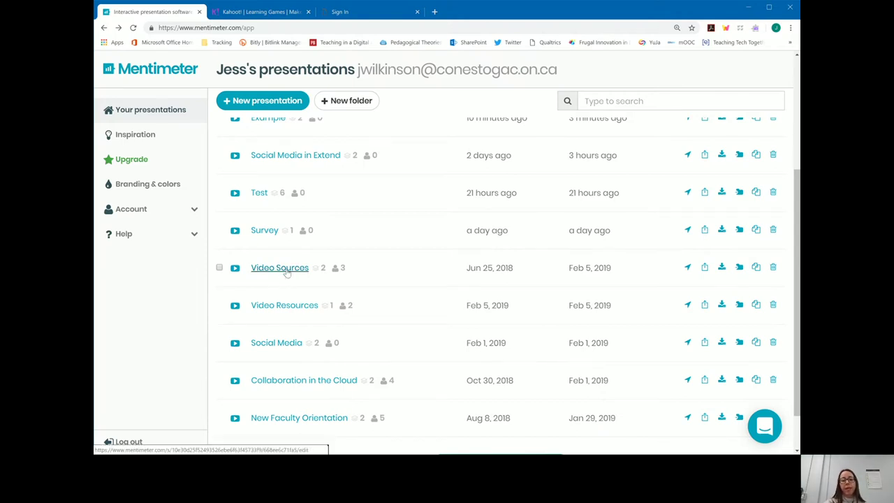
{"action": "left_click", "coordinate": [287, 269]}
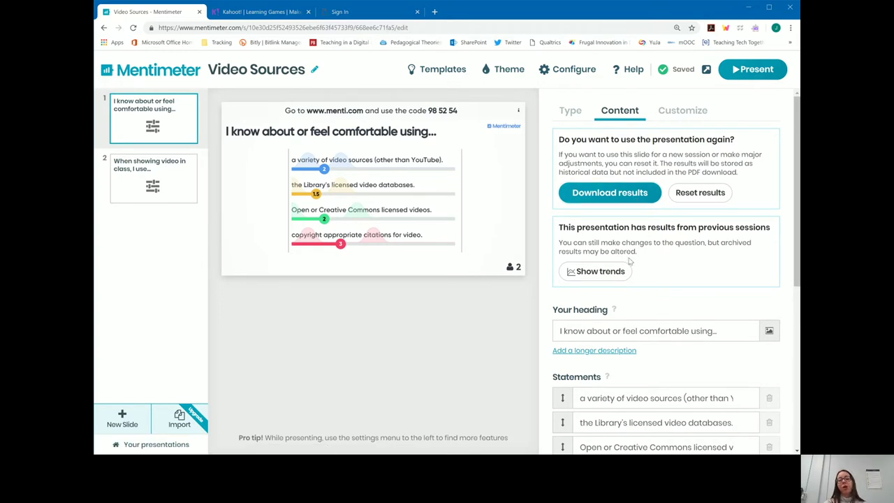
{"action": "left_click", "coordinate": [599, 271]}
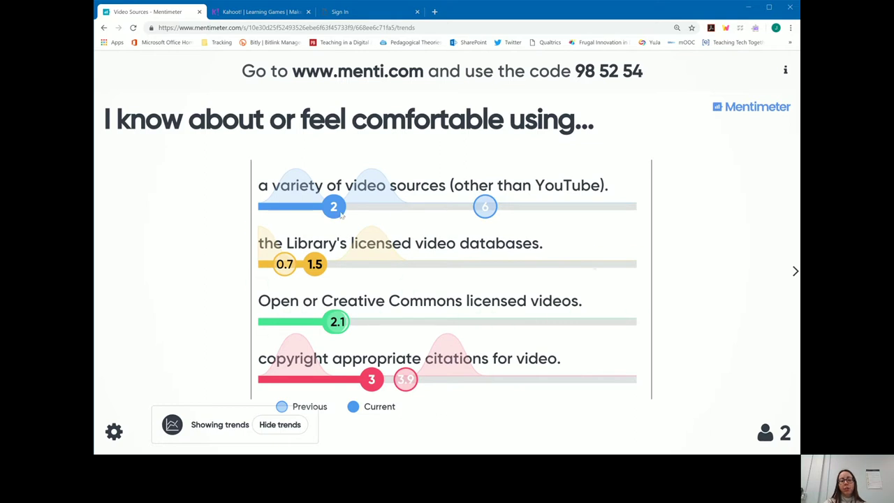
{"action": "mouse_move", "coordinate": [442, 218]}
{"action": "mouse_move", "coordinate": [340, 213]}
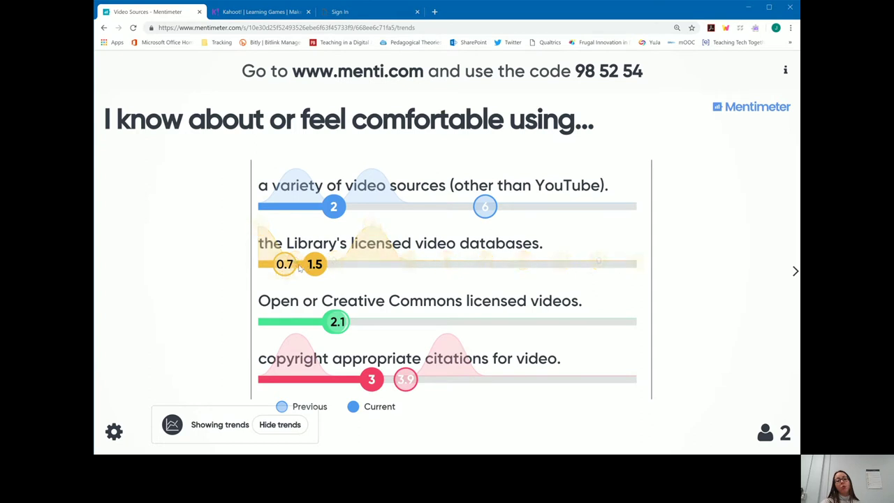
{"action": "left_click", "coordinate": [104, 27]}
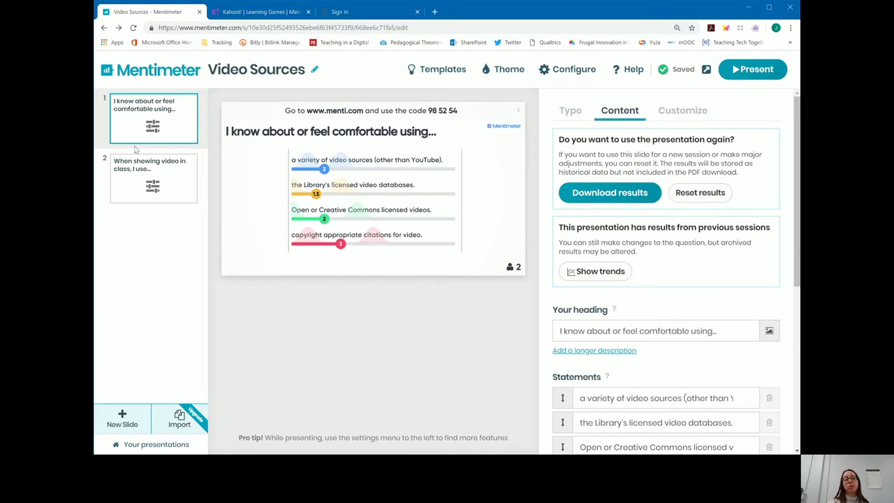
{"action": "left_click", "coordinate": [176, 74]}
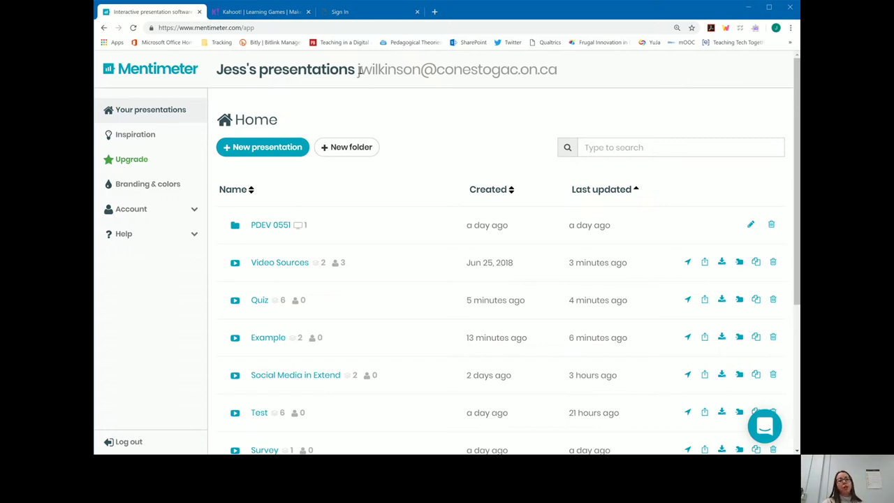
{"action": "left_click_drag", "start_coordinate": [360, 72], "coordinate": [569, 87]}
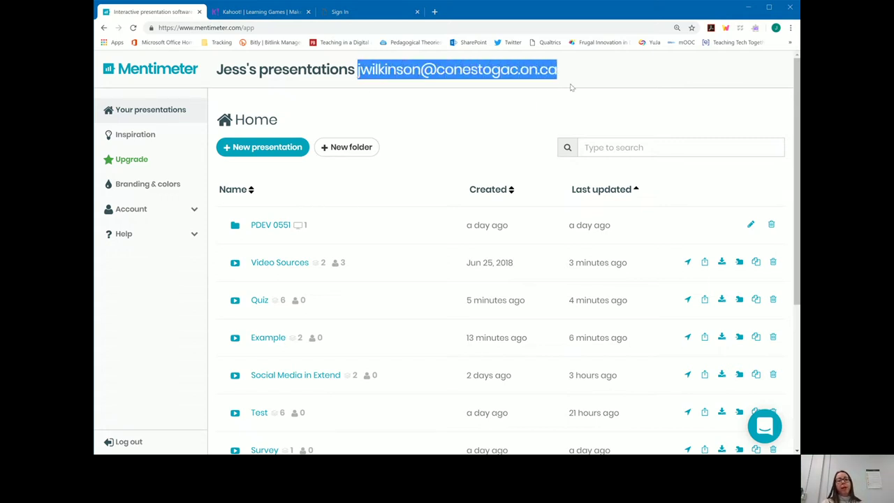
{"action": "left_click", "coordinate": [466, 119]}
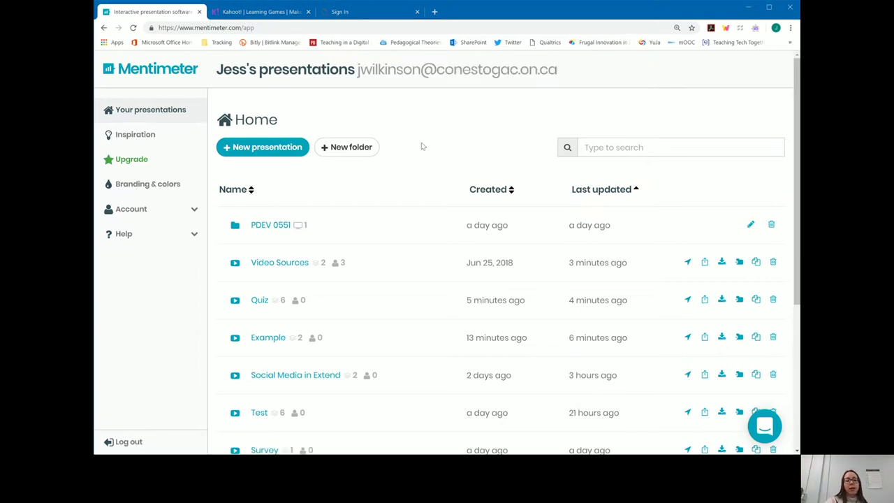
Close Mentimeter, switch to Kahoot! and sign in to the account.
{"action": "left_click", "coordinate": [199, 12]}
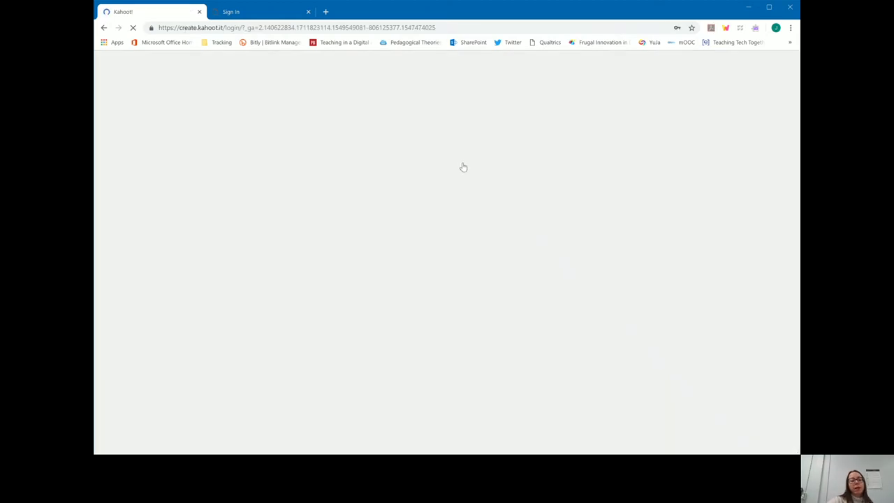
{"action": "left_click", "coordinate": [440, 301]}
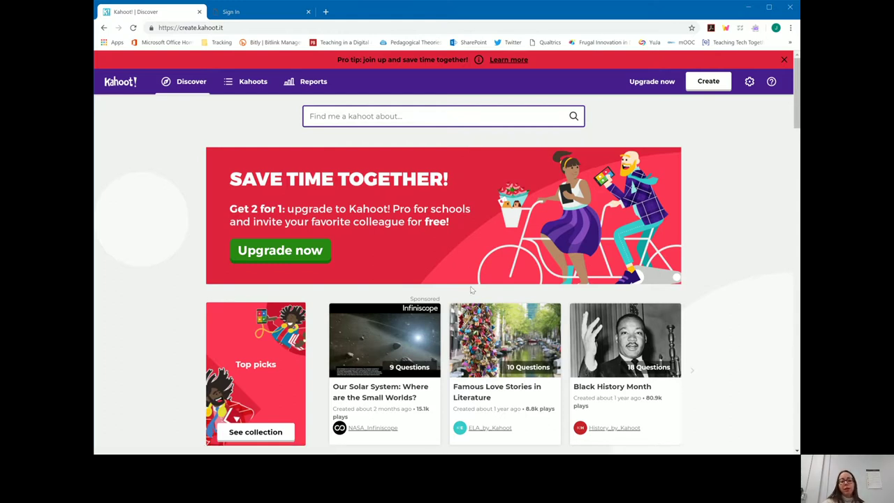
Browse the featured kahoot collections on the Discover page, including Math, History and English (ELA).
{"action": "scroll", "coordinate": [471, 290], "scroll_direction": "down", "scroll_amount": 1}
{"action": "scroll", "coordinate": [472, 290], "scroll_direction": "down", "scroll_amount": 3}
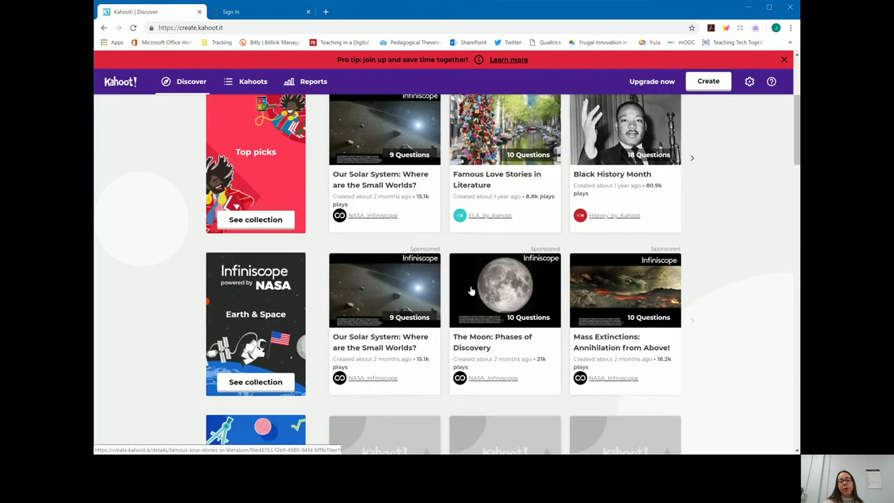
{"action": "scroll", "coordinate": [472, 291], "scroll_direction": "down", "scroll_amount": 1}
{"action": "scroll", "coordinate": [472, 290], "scroll_direction": "down", "scroll_amount": 1}
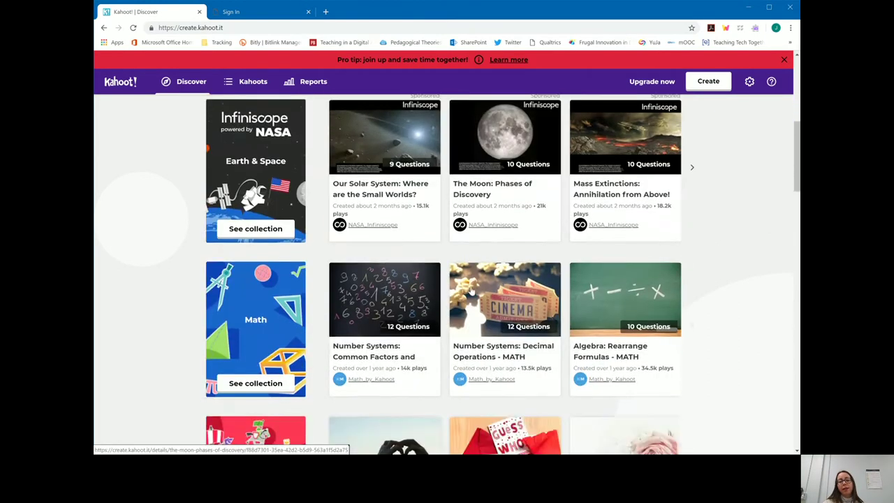
{"action": "scroll", "coordinate": [471, 290], "scroll_direction": "down", "scroll_amount": 1}
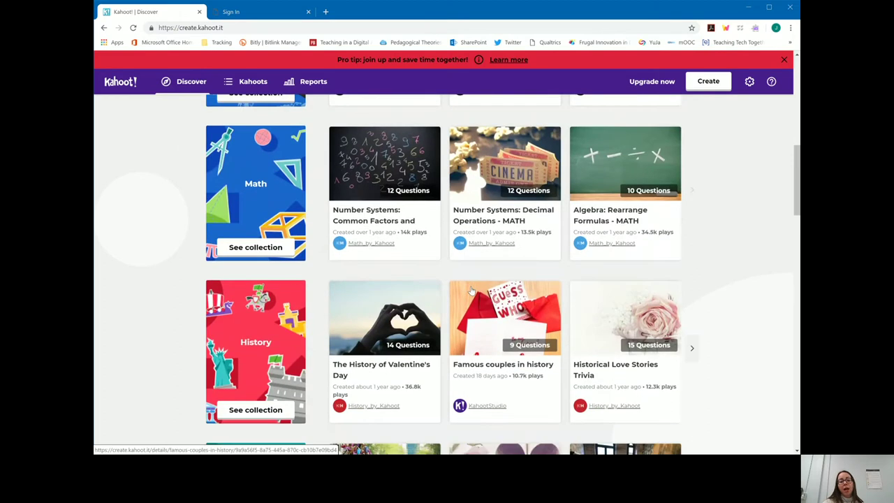
{"action": "scroll", "coordinate": [471, 290], "scroll_direction": "down", "scroll_amount": 1}
{"action": "scroll", "coordinate": [471, 290], "scroll_direction": "down", "scroll_amount": 2}
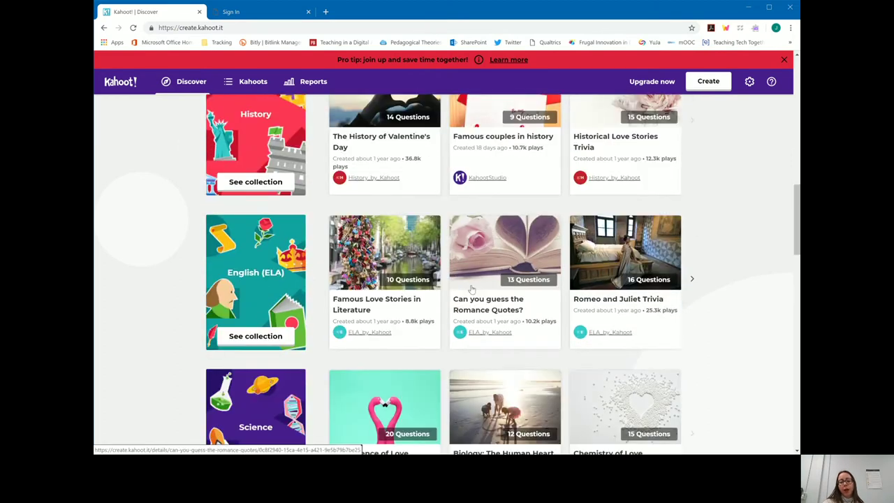
{"action": "scroll", "coordinate": [471, 288], "scroll_direction": "up", "scroll_amount": 5}
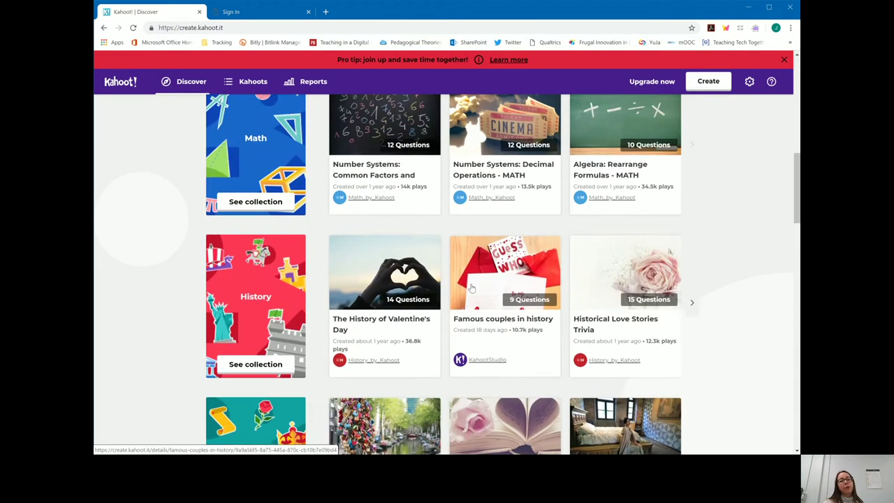
{"action": "scroll", "coordinate": [471, 288], "scroll_direction": "up", "scroll_amount": 4}
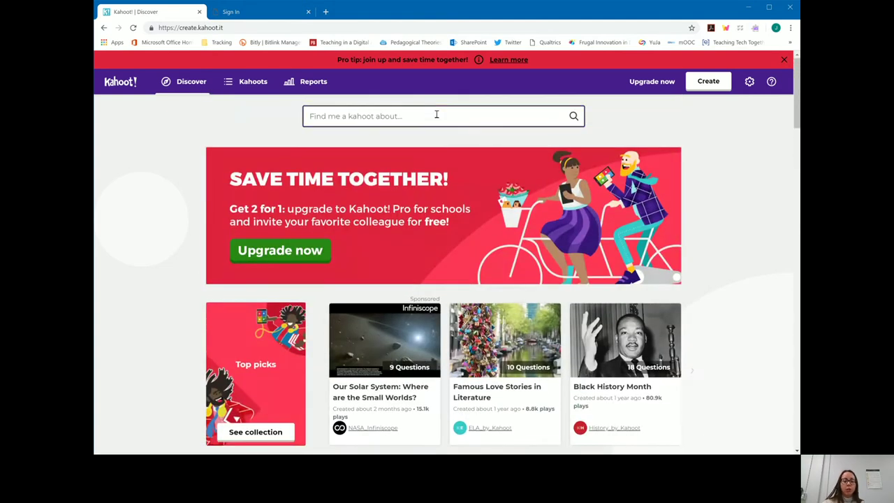
Search the public kahoots for "communication".
{"action": "left_click", "coordinate": [436, 114]}
{"action": "type", "text": "communication"}
{"action": "key", "text": "Return"}
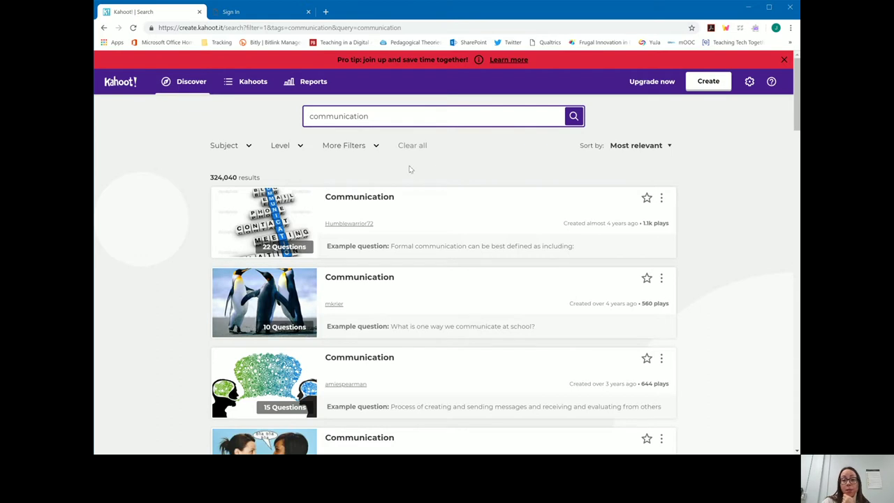
Create a new kahoot of the Quiz type and title it "Quiz".
{"action": "left_click", "coordinate": [718, 85]}
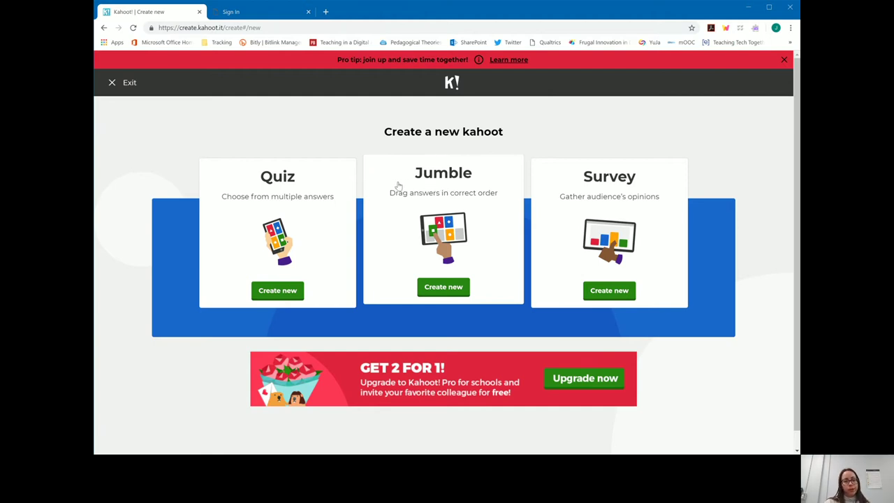
{"action": "left_click", "coordinate": [285, 182]}
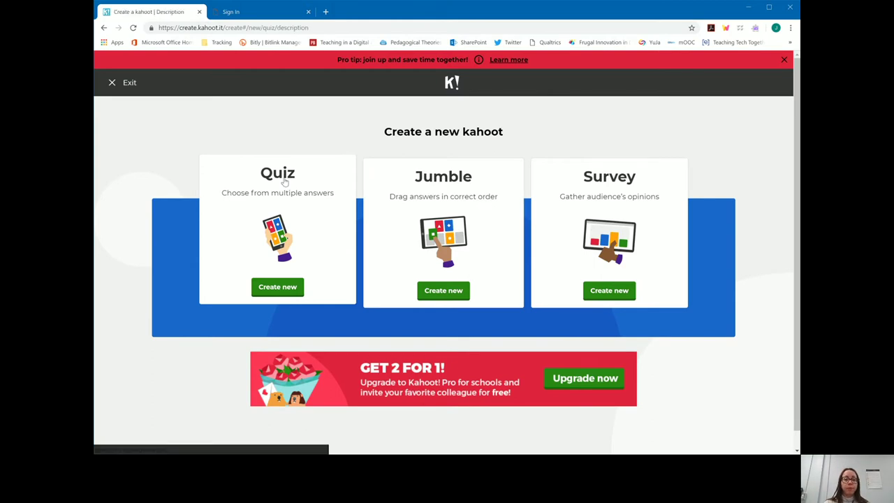
{"action": "type", "text": "QUiz"}
{"action": "key", "text": "BackSpace"}
{"action": "key", "text": "BackSpace"}
{"action": "key", "text": "BackSpace"}
{"action": "key", "text": "BackSpace"}
{"action": "type", "text": "uiz"}
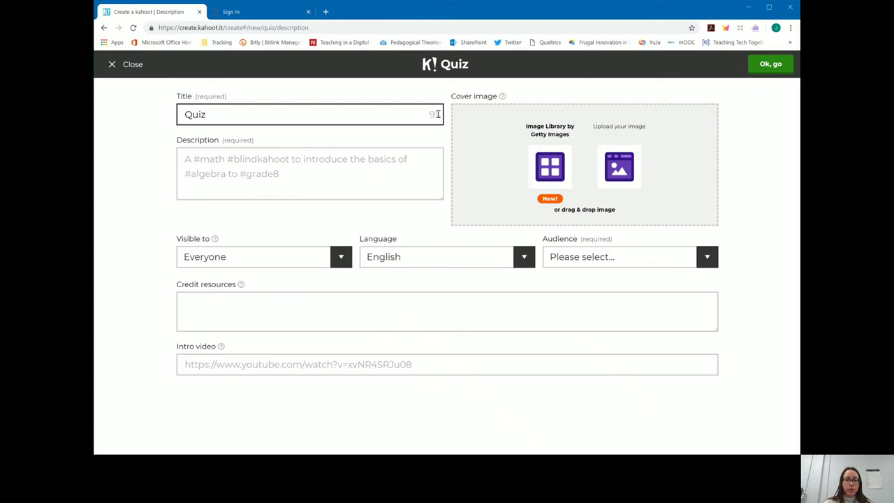
{"action": "left_click", "coordinate": [438, 115]}
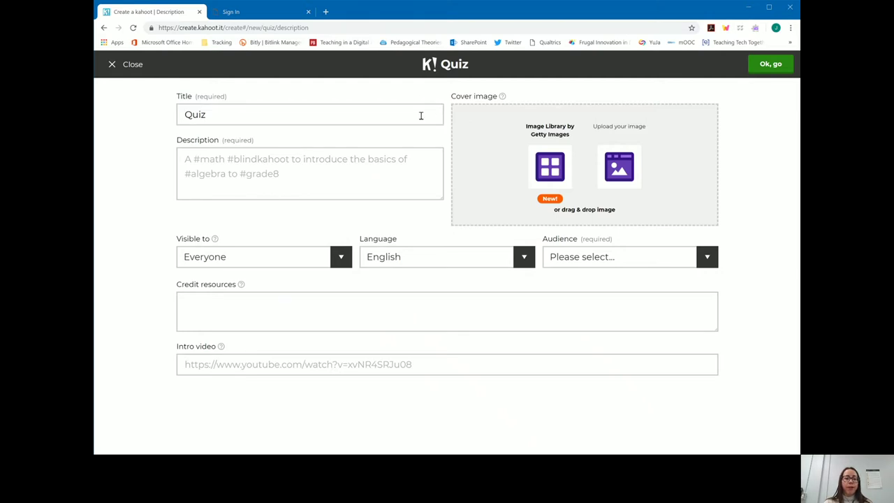
{"action": "left_click", "coordinate": [441, 117]}
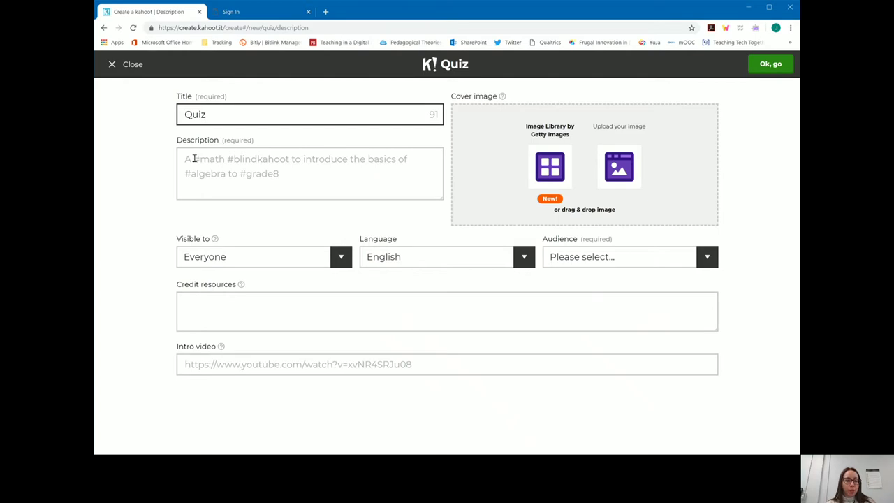
Enter "#PDEV0551" as the quiz description.
{"action": "left_click", "coordinate": [343, 180]}
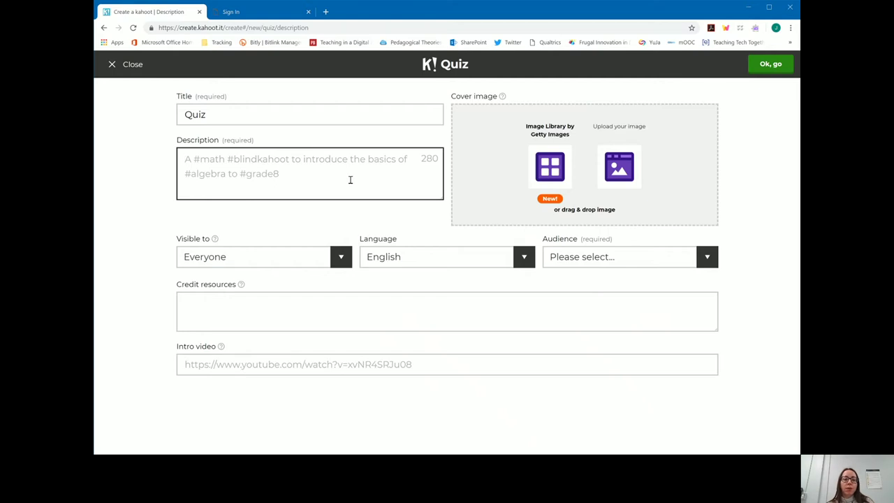
{"action": "type", "text": "#PDEV"}
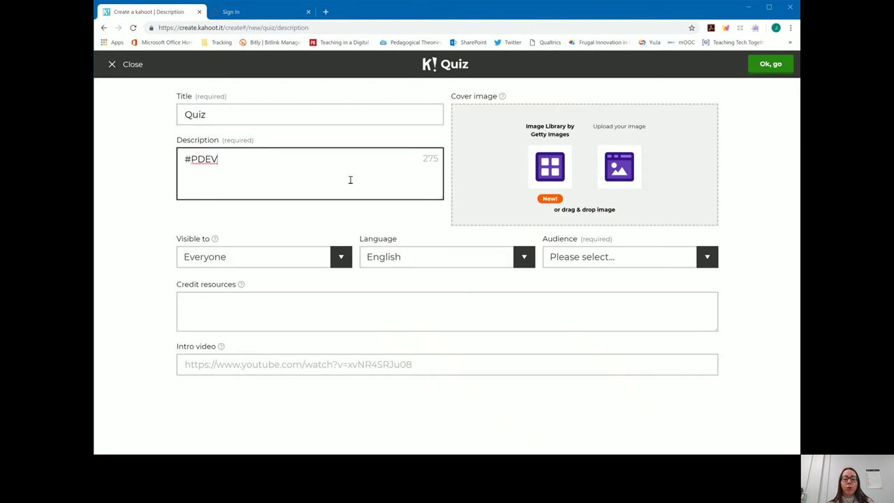
{"action": "type", "text": "0551"}
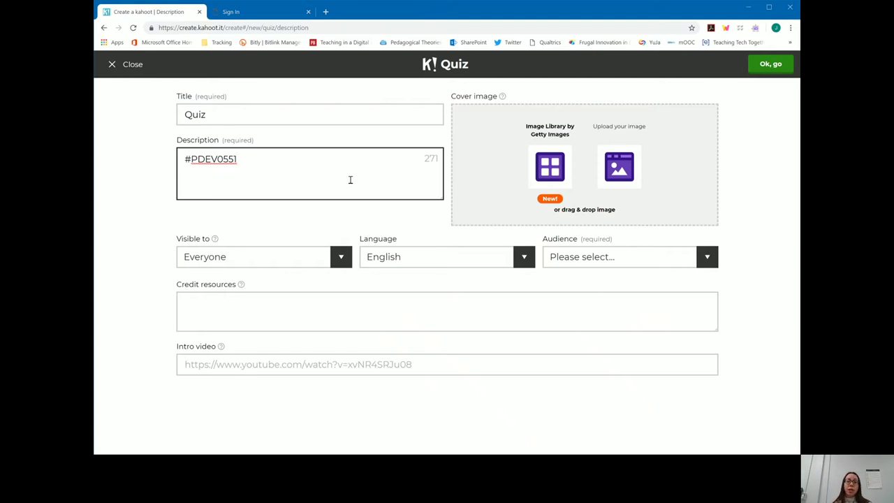
Keep the quiz visible to Everyone in English and set its audience to Training.
{"action": "left_click", "coordinate": [202, 261]}
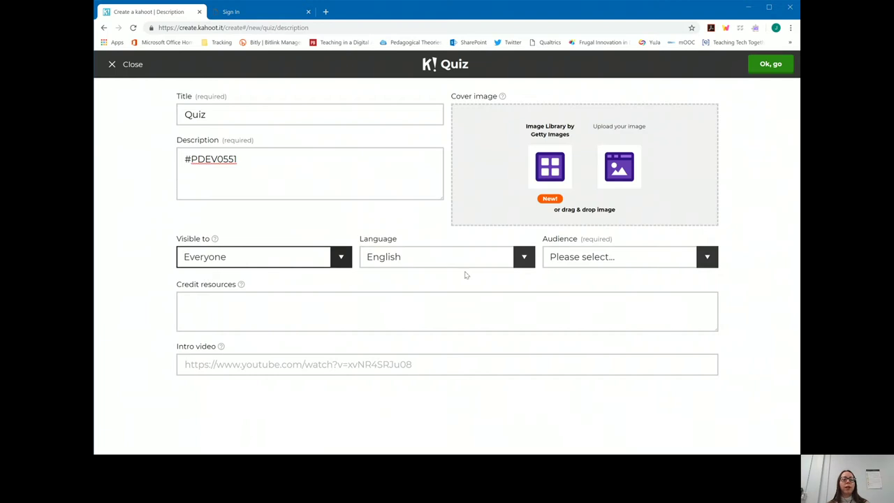
{"action": "left_click", "coordinate": [440, 264]}
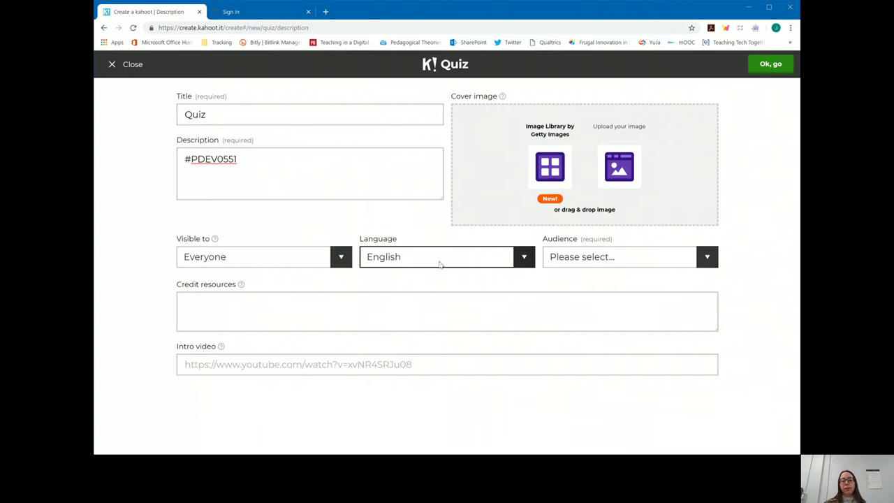
{"action": "left_click", "coordinate": [560, 261]}
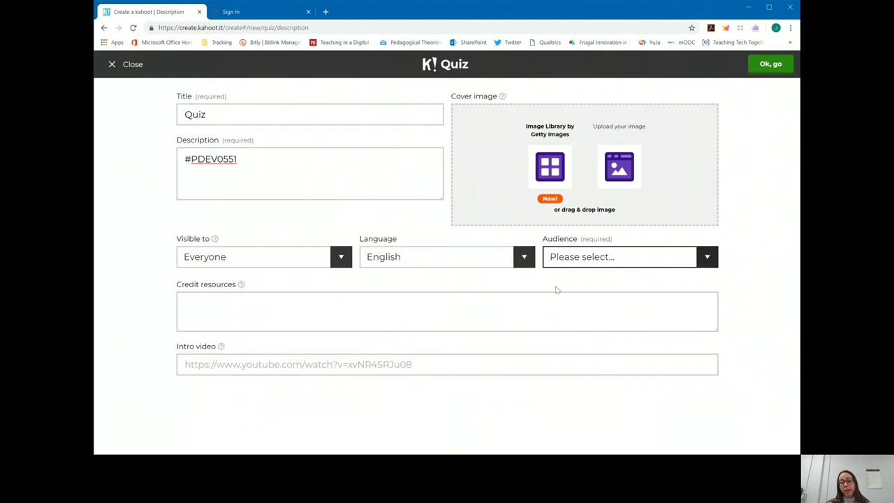
{"action": "left_click", "coordinate": [563, 335]}
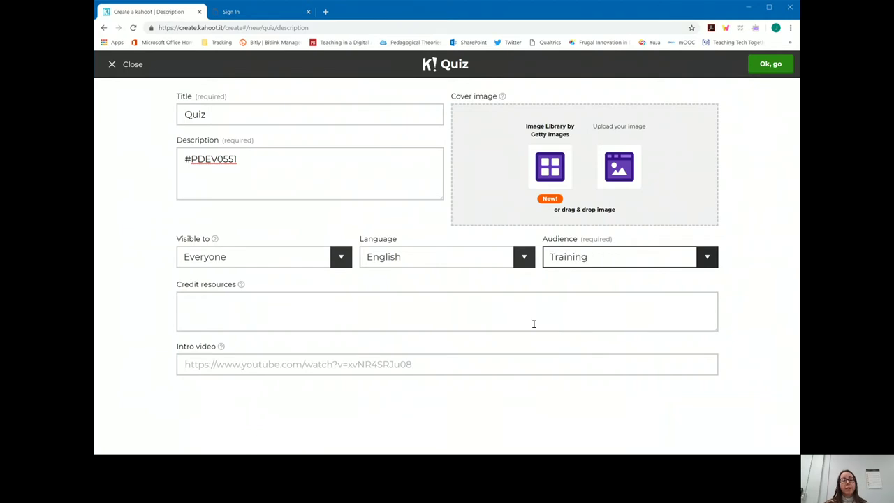
{"action": "left_click", "coordinate": [352, 318]}
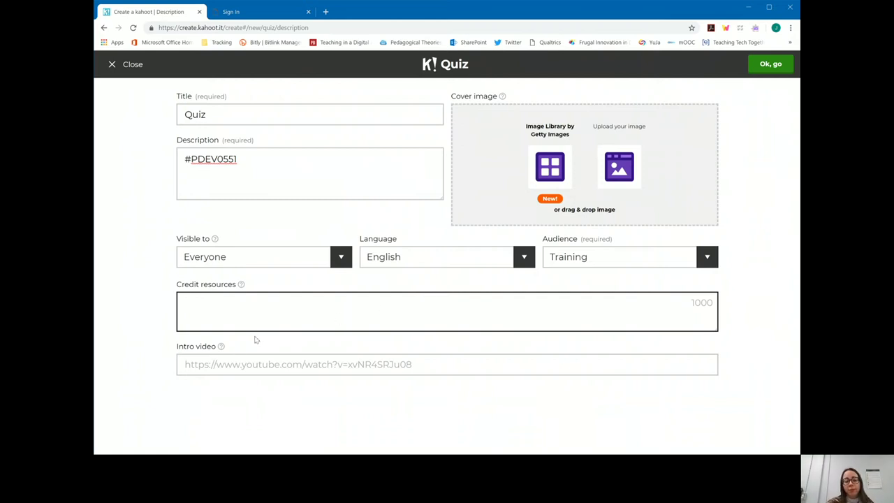
Open a new browser tab and search Google for "teaching and learning youtube".
{"action": "left_click", "coordinate": [218, 362]}
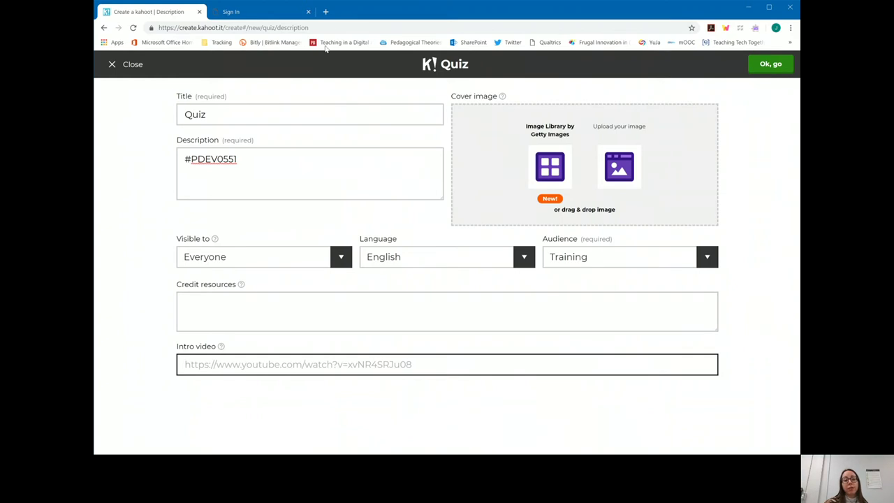
{"action": "left_click", "coordinate": [325, 11]}
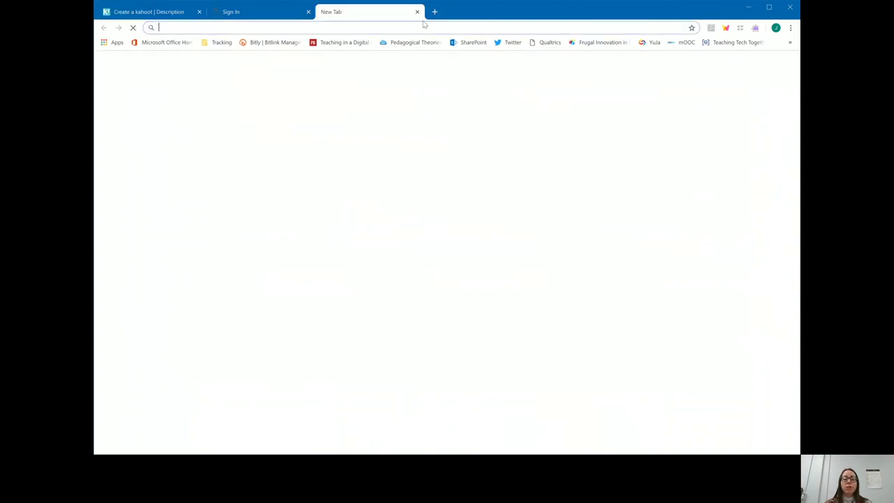
{"action": "type", "text": "teaching"}
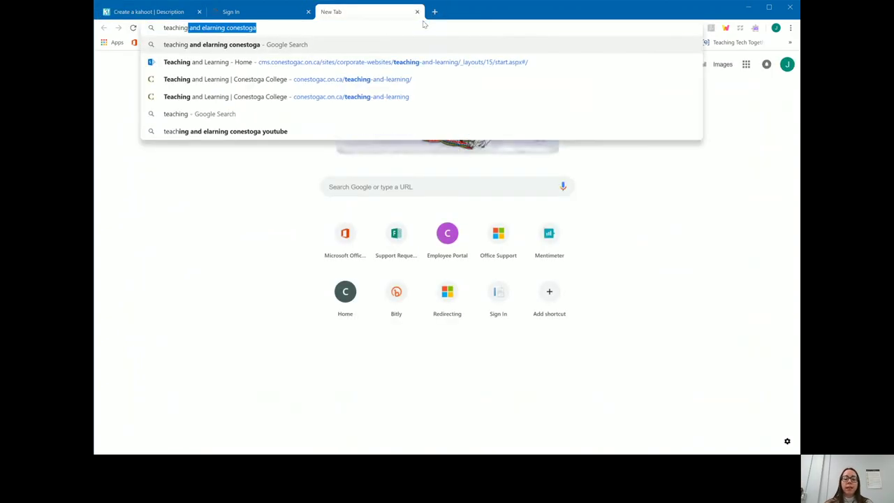
{"action": "type", "text": " and learning "}
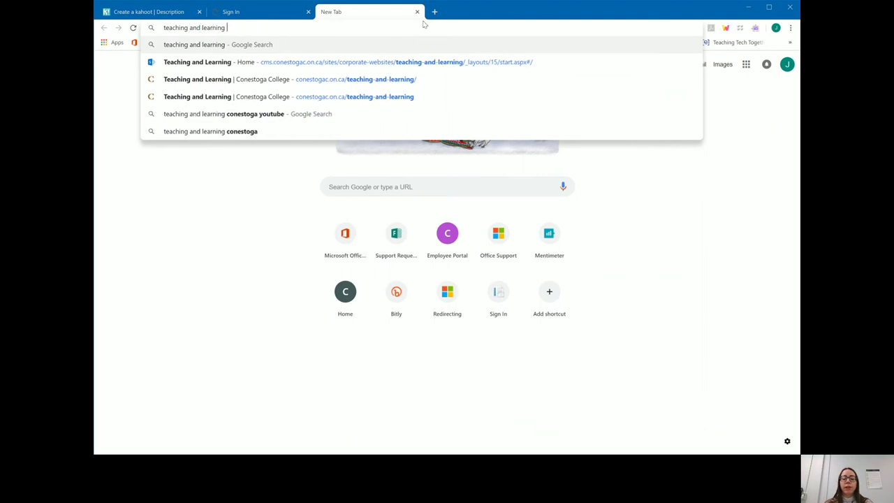
{"action": "type", "text": "youtube"}
{"action": "key", "text": "Return"}
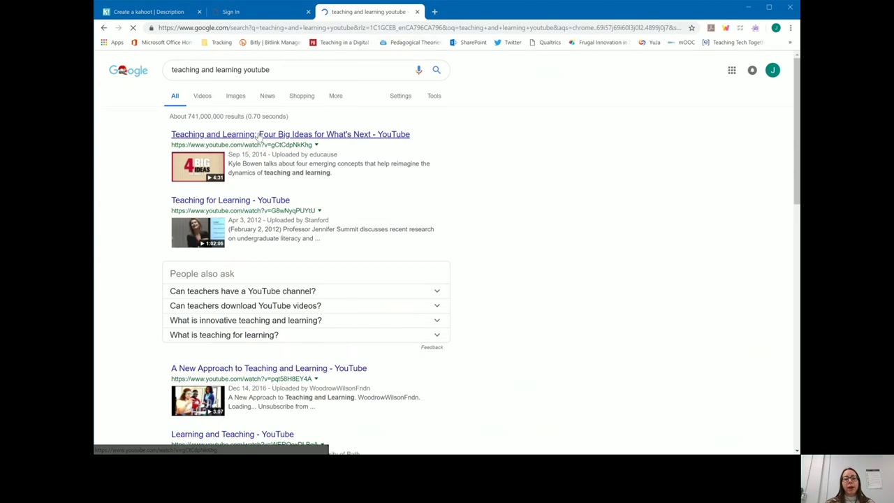
{"action": "scroll", "coordinate": [262, 146], "scroll_direction": "down", "scroll_amount": 2}
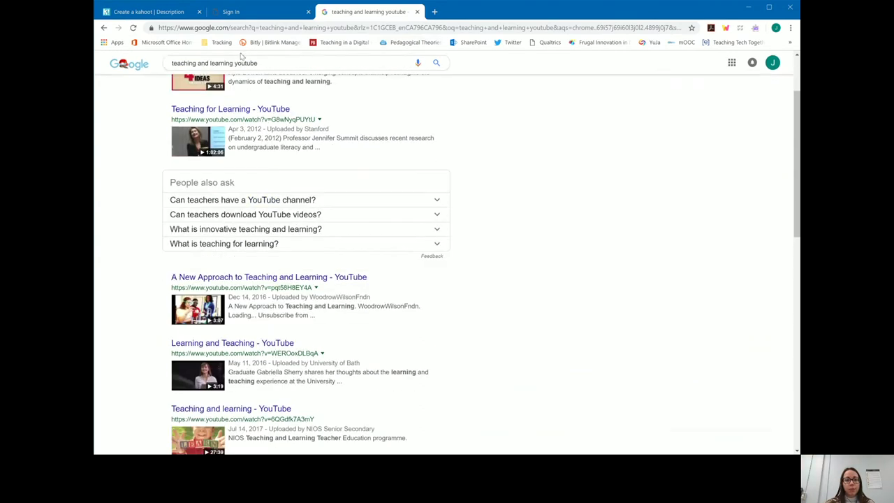
Refine the Google search to "teaching and learning conestoga youtube".
{"action": "left_click", "coordinate": [277, 62]}
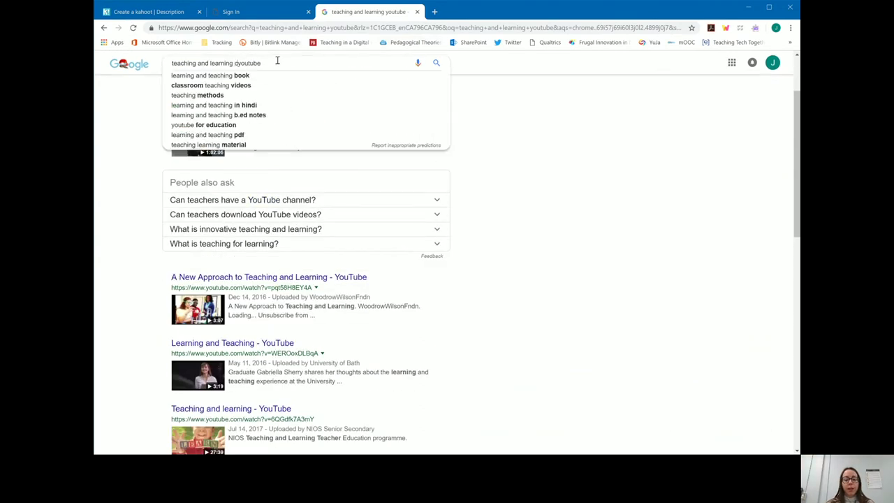
{"action": "type", "text": "conestoga"}
{"action": "key", "text": "Return"}
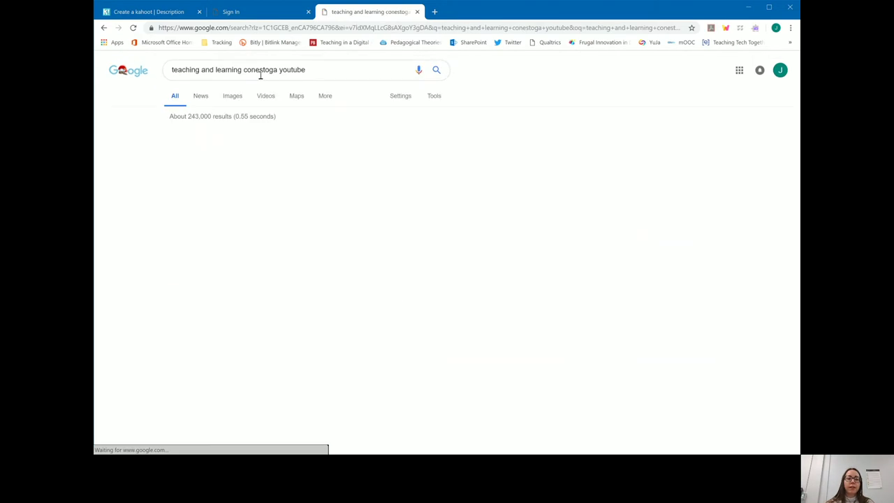
Open Conestoga's Teaching and Learning site, go to its YouTube channel and play the Using Video playlist.
{"action": "left_click", "coordinate": [255, 182]}
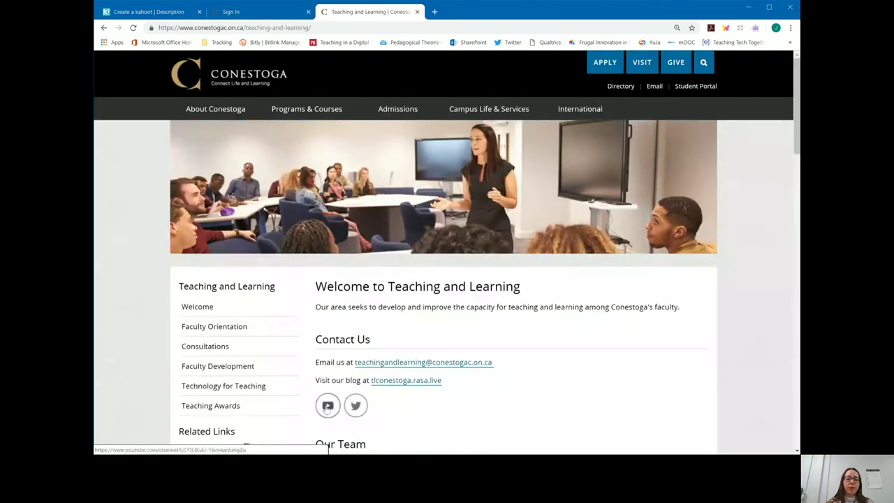
{"action": "left_click", "coordinate": [329, 408]}
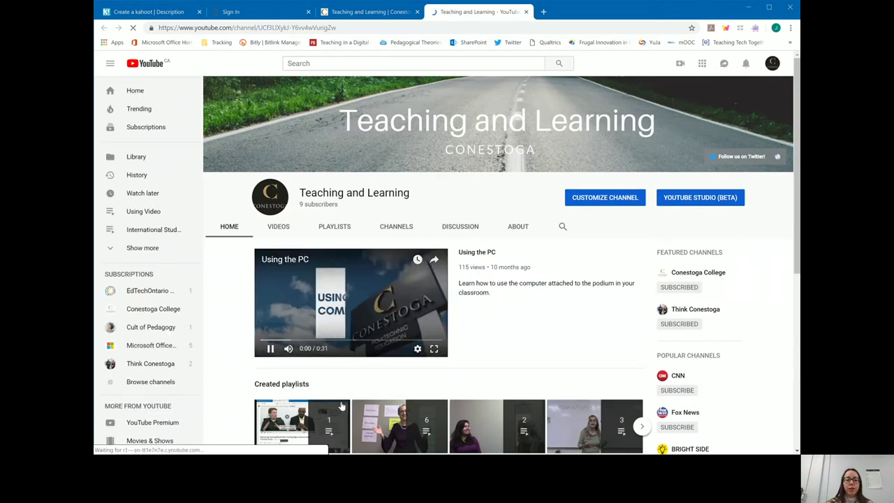
{"action": "scroll", "coordinate": [316, 305], "scroll_direction": "down", "scroll_amount": 2}
{"action": "left_click", "coordinate": [316, 306]}
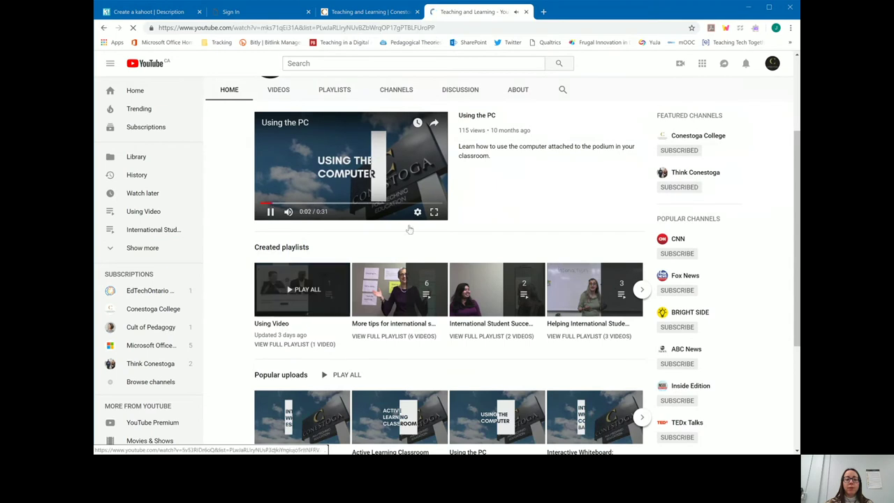
Pause the Library Video Resources video, copy its URL into the kahoot's Intro video field and confirm the quiz description.
{"action": "left_click", "coordinate": [336, 27]}
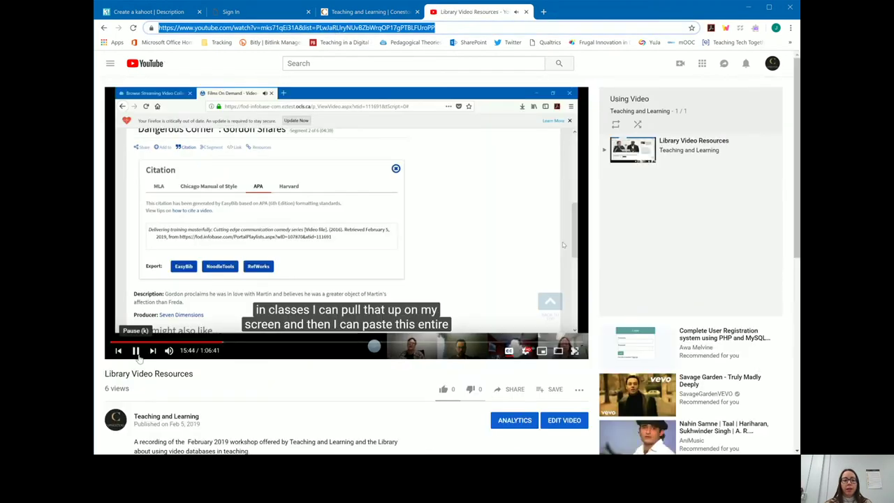
{"action": "left_click", "coordinate": [136, 352]}
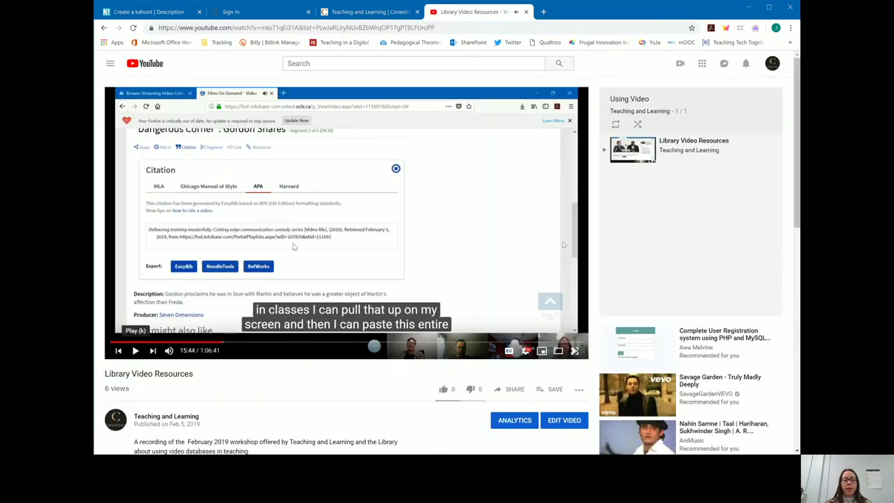
{"action": "left_click", "coordinate": [281, 28]}
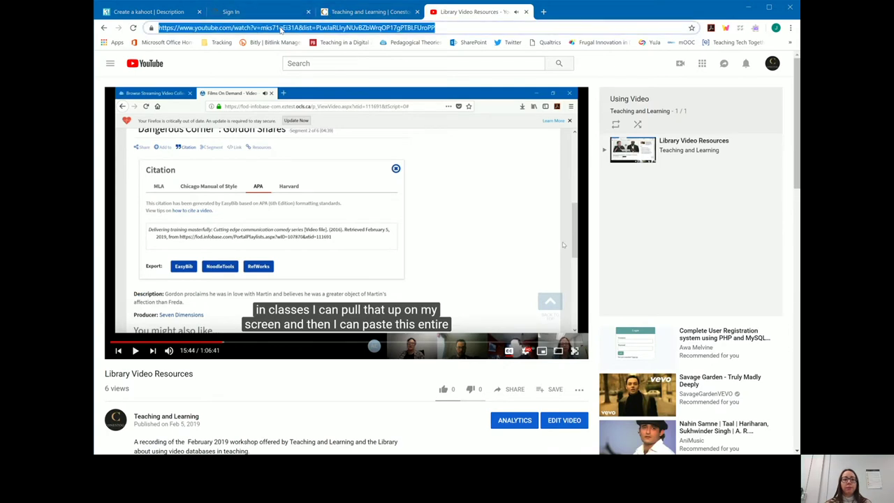
{"action": "left_click", "coordinate": [363, 12]}
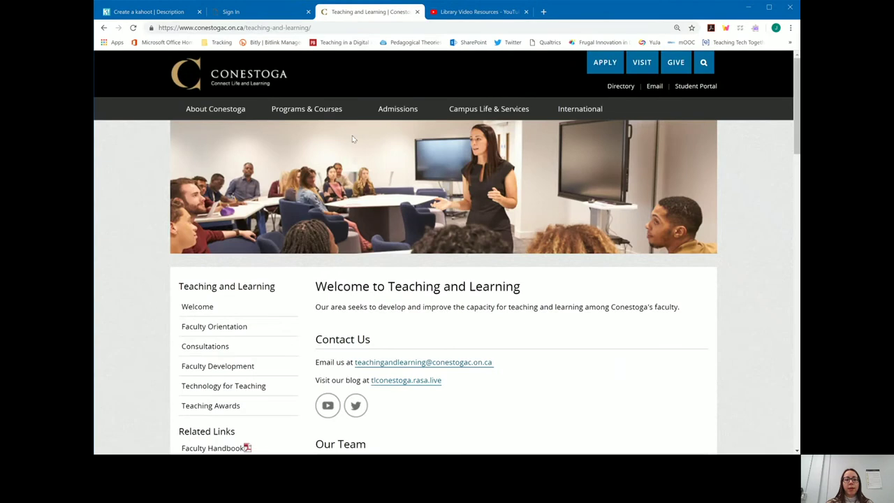
{"action": "left_click", "coordinate": [168, 12]}
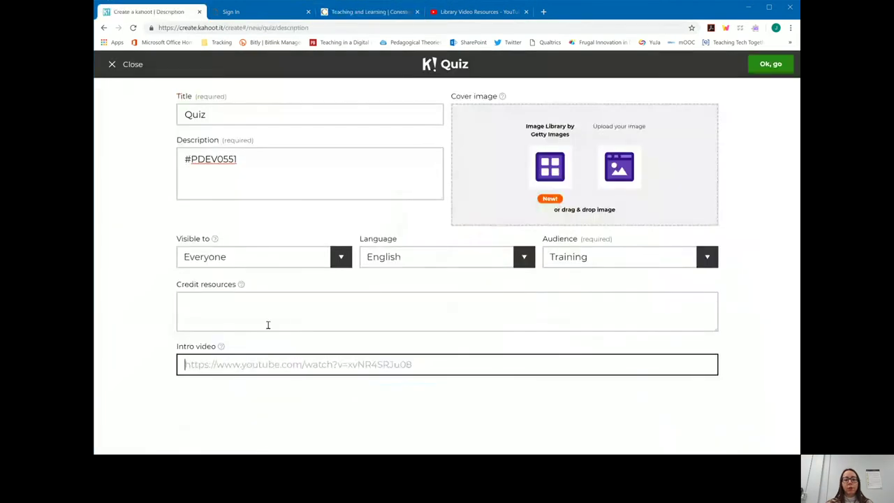
{"action": "type", "text": "https://www.youtube.com/watch?v=mks71qEi31A&list=PLwJaRLIryNUvBZbWrqOP17gPTBLFUroPP"}
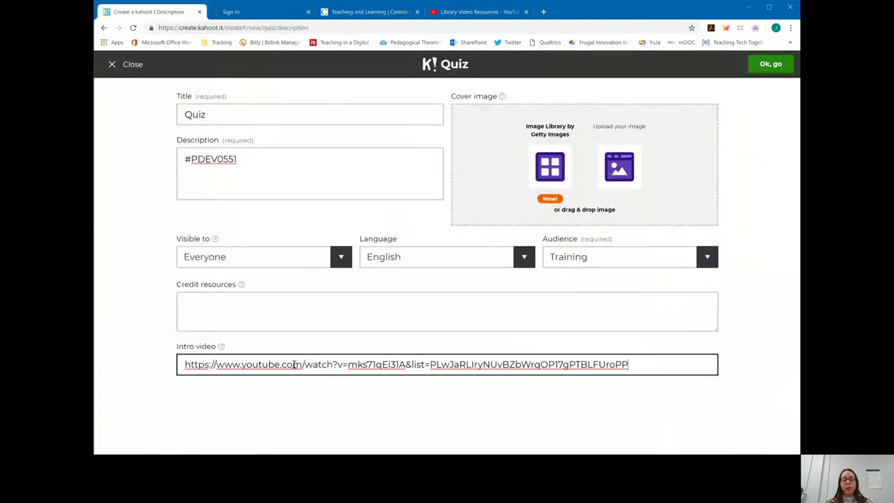
{"action": "left_click", "coordinate": [349, 411]}
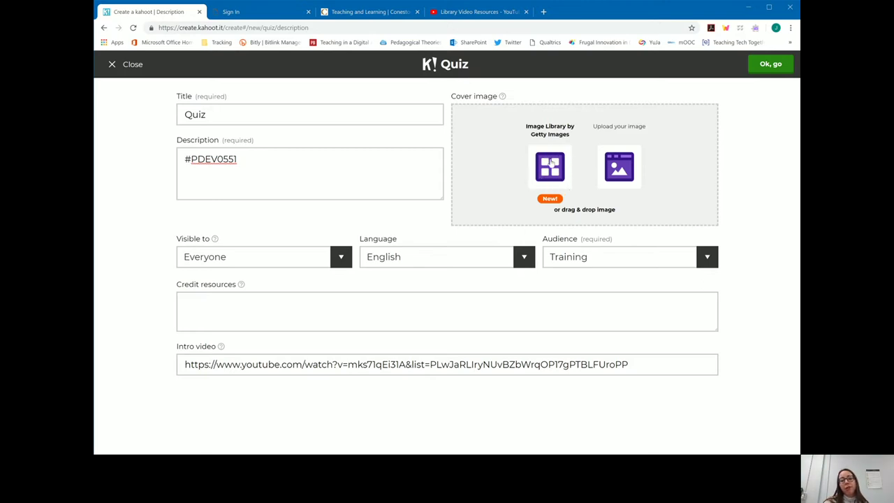
{"action": "left_click", "coordinate": [772, 66]}
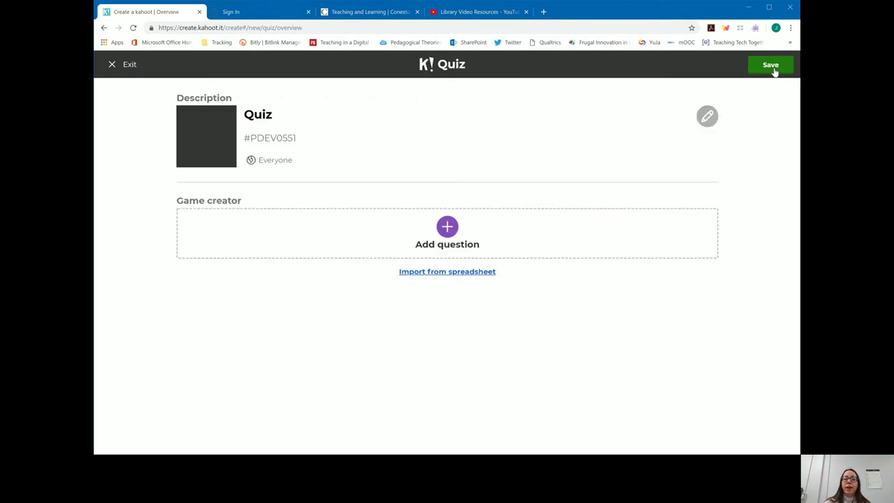
Add a question to the quiz with the text "Question 1".
{"action": "left_click", "coordinate": [447, 230]}
{"action": "left_click", "coordinate": [241, 109]}
{"action": "type", "text": "Questions 1"}
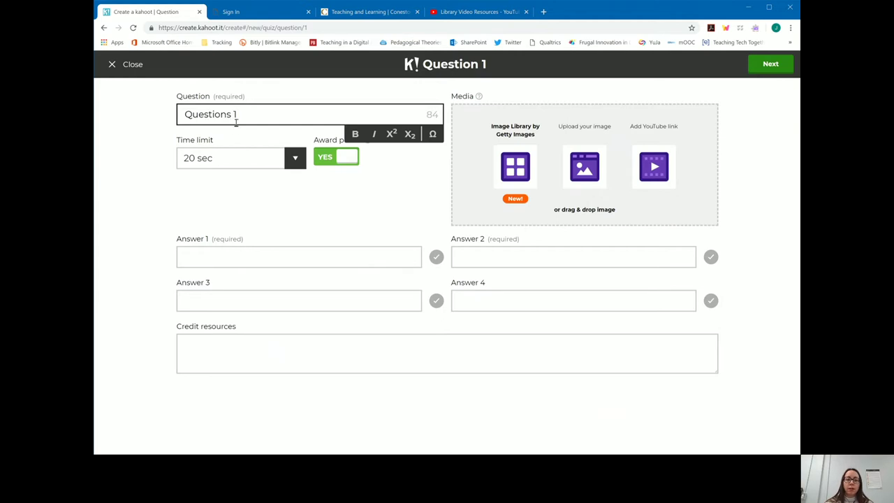
{"action": "left_click", "coordinate": [232, 117]}
{"action": "key", "text": "BackSpace"}
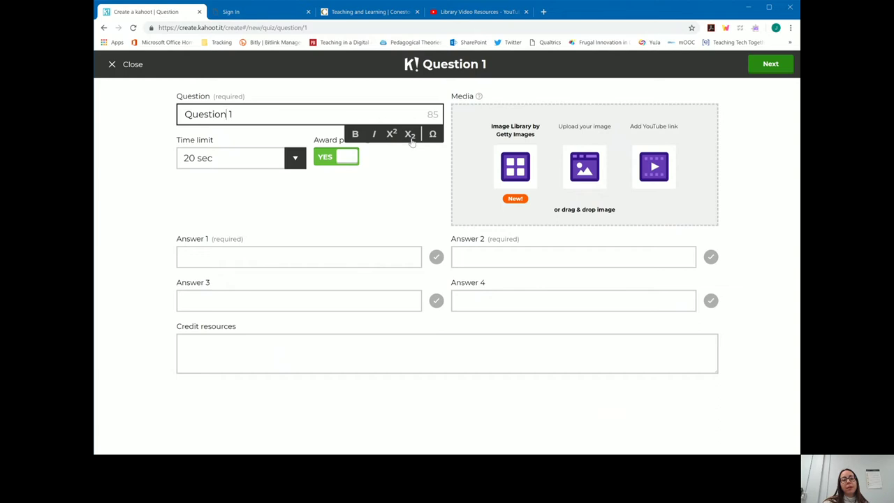
Look through the Special characters, Currency and Math symbols available for the question text without inserting any.
{"action": "left_click", "coordinate": [433, 136]}
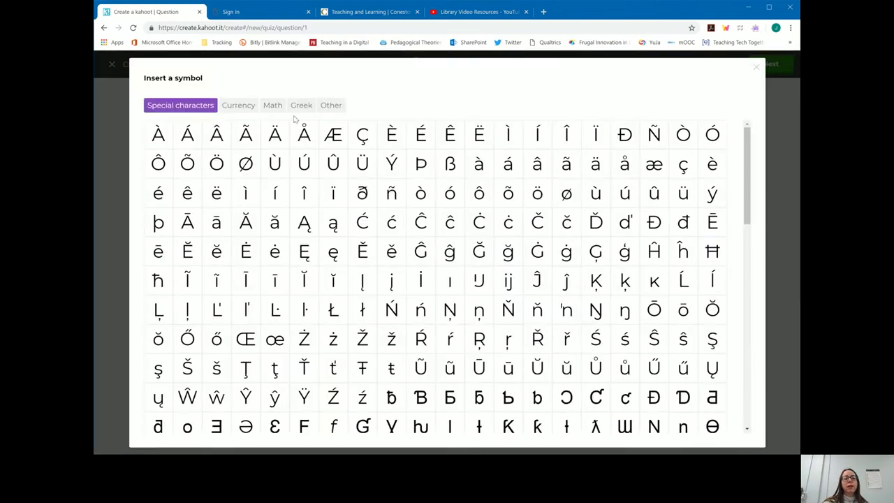
{"action": "left_click", "coordinate": [241, 108]}
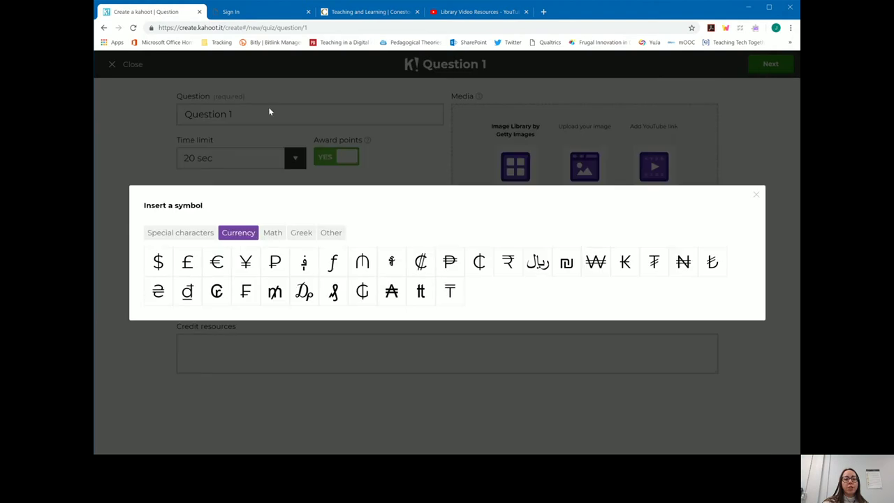
{"action": "left_click", "coordinate": [271, 234]}
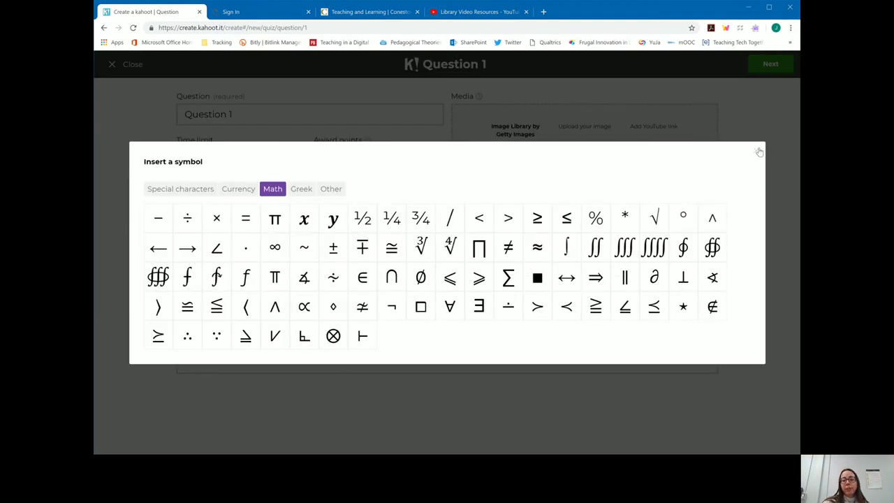
{"action": "left_click", "coordinate": [756, 151]}
Set the question's time limit to 120 sec and turn off awarding points.
{"action": "left_click", "coordinate": [291, 158]}
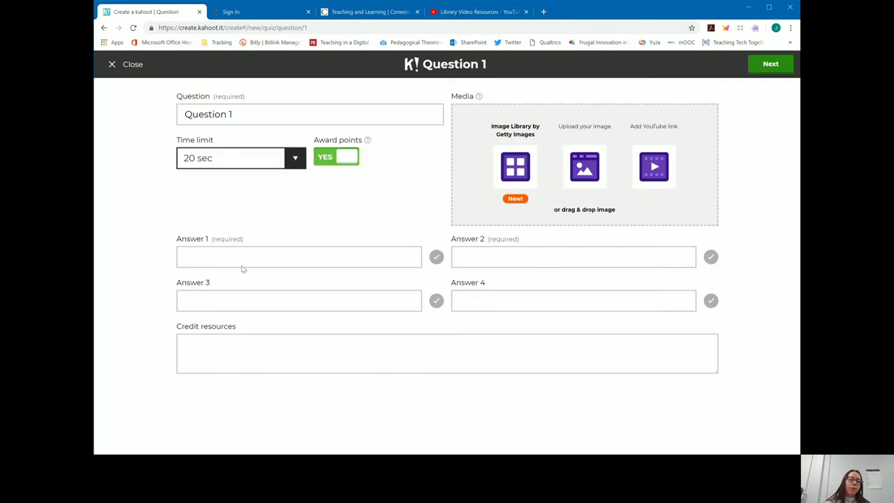
{"action": "key", "text": "1"}
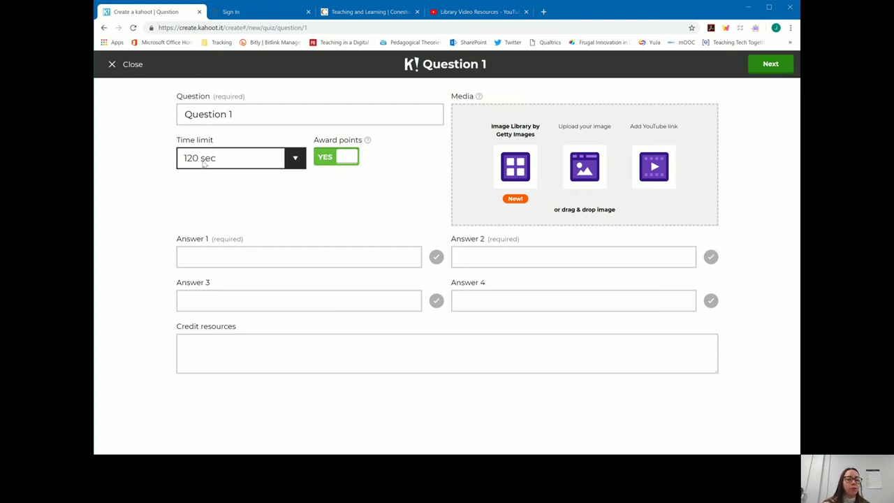
{"action": "left_click", "coordinate": [349, 159]}
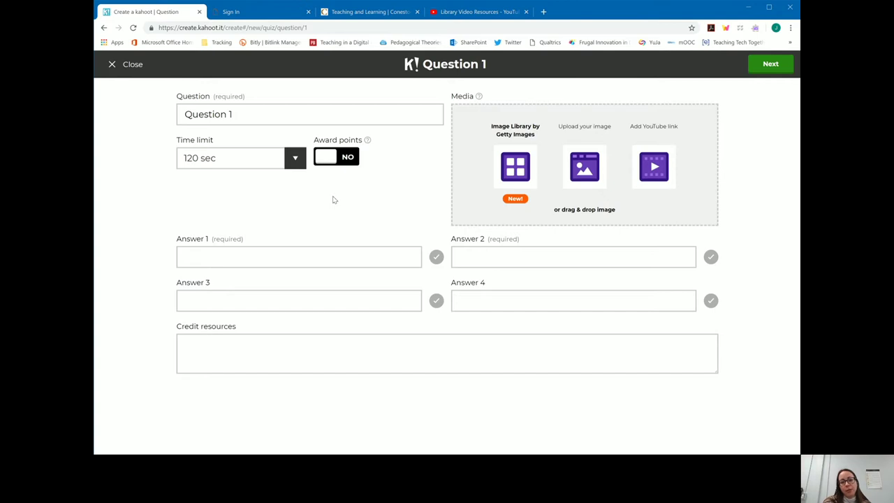
Enter 1, 2, 3 and 4 as the texts of Answers 1 to 4.
{"action": "left_click", "coordinate": [332, 259]}
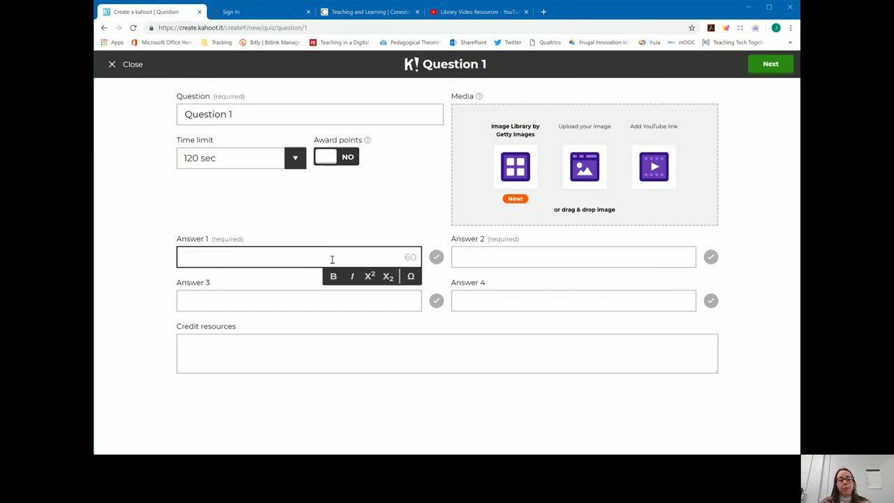
{"action": "type", "text": "1"}
{"action": "left_click", "coordinate": [522, 254]}
{"action": "type", "text": "2"}
{"action": "left_click", "coordinate": [331, 303]}
{"action": "type", "text": "3"}
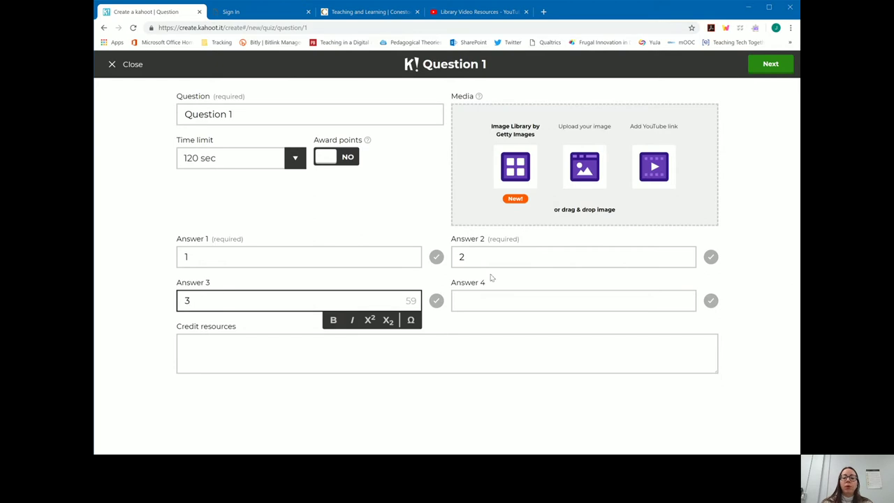
{"action": "left_click", "coordinate": [496, 301]}
{"action": "type", "text": "4"}
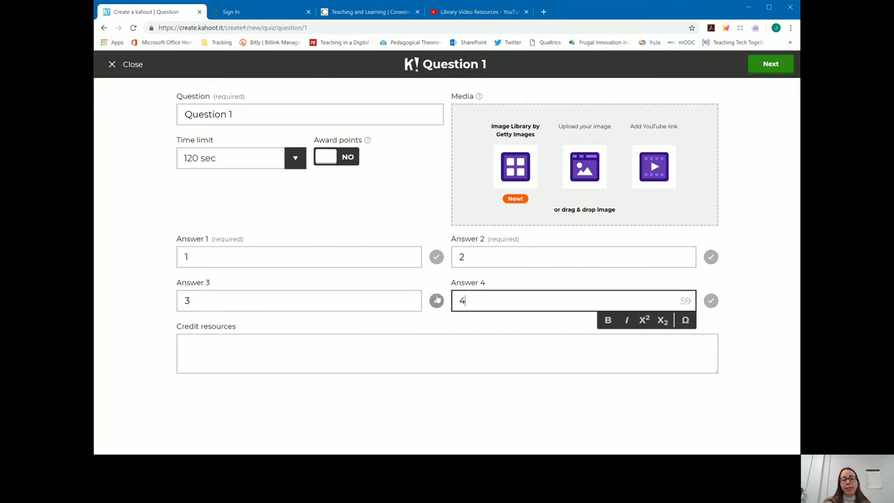
Mark only Answers 1 and 2 as correct, leave Credit resources empty and finish the question.
{"action": "left_click", "coordinate": [437, 256]}
{"action": "left_click", "coordinate": [710, 256]}
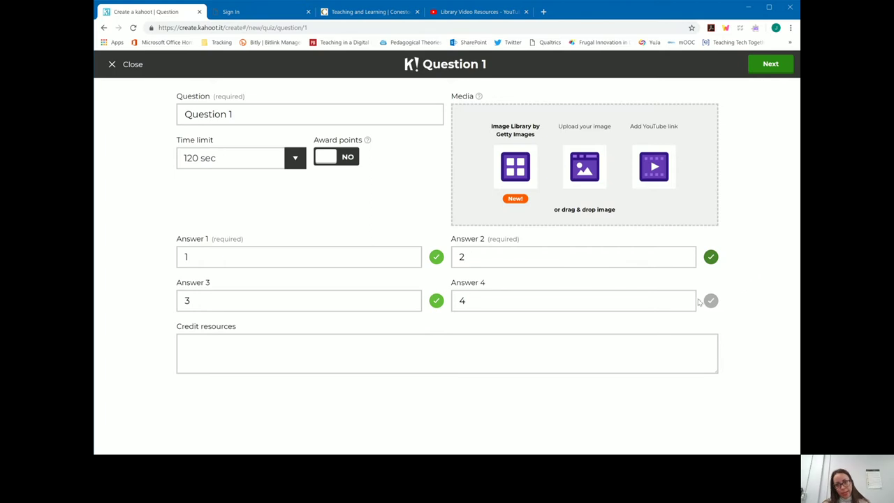
{"action": "left_click", "coordinate": [437, 300]}
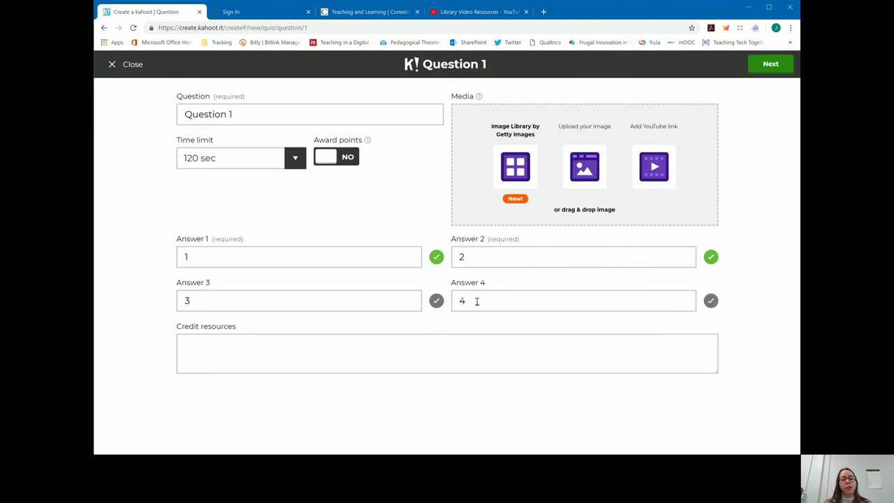
{"action": "left_click", "coordinate": [385, 344]}
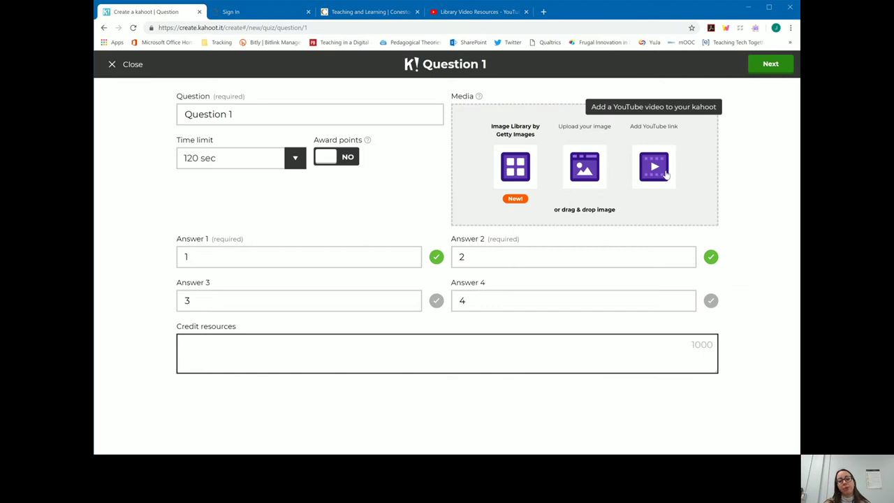
{"action": "left_click", "coordinate": [768, 65]}
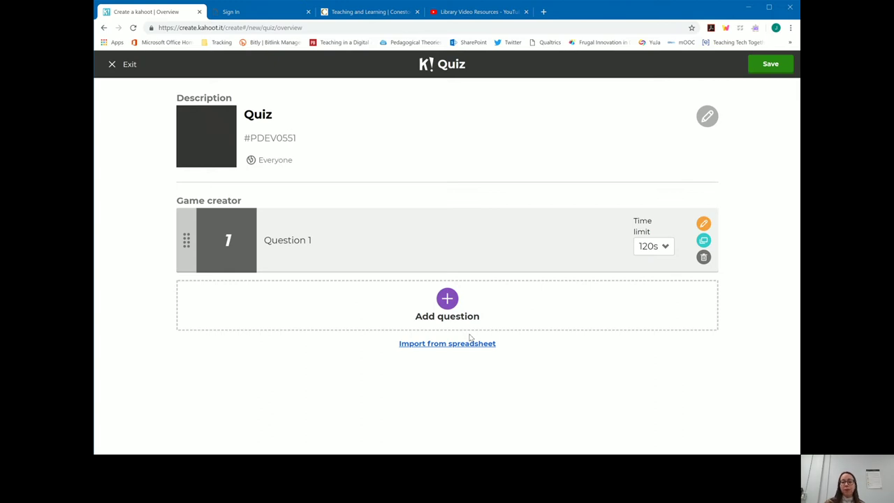
Duplicate Question 1 in the quiz's question list.
{"action": "left_click", "coordinate": [703, 240]}
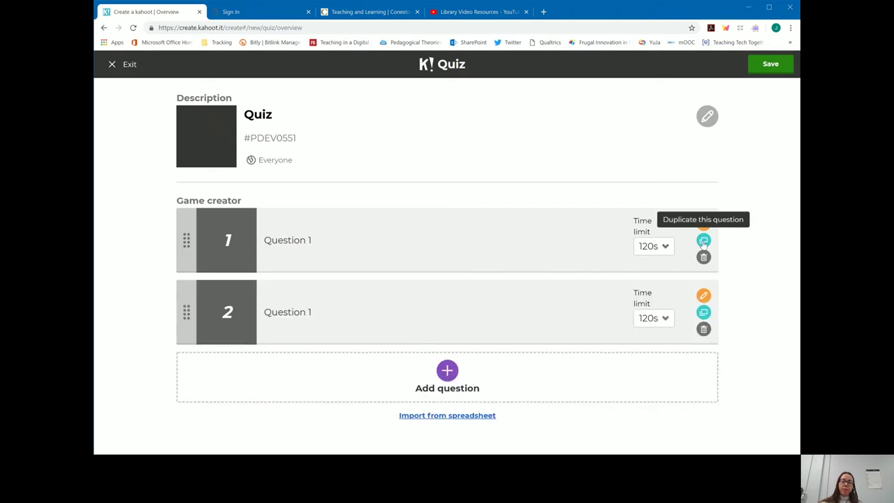
Duplicate Question 1 once more and retitle the second question in the list as "Question 2".
{"action": "left_click", "coordinate": [703, 240]}
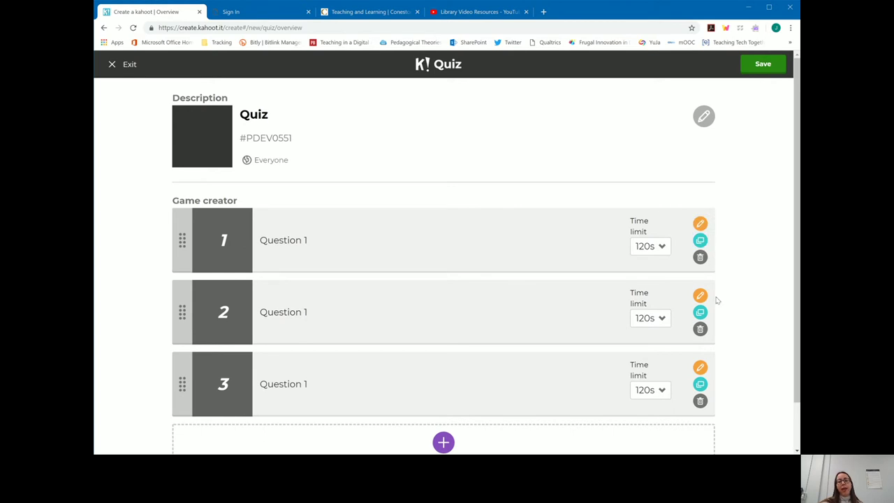
{"action": "left_click", "coordinate": [700, 295]}
{"action": "left_click", "coordinate": [280, 115]}
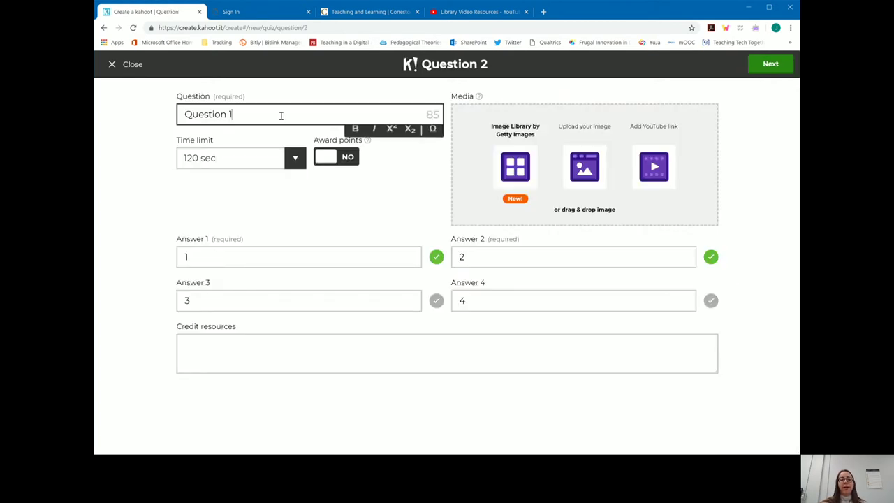
{"action": "key", "text": "BackSpace"}
{"action": "type", "text": "2"}
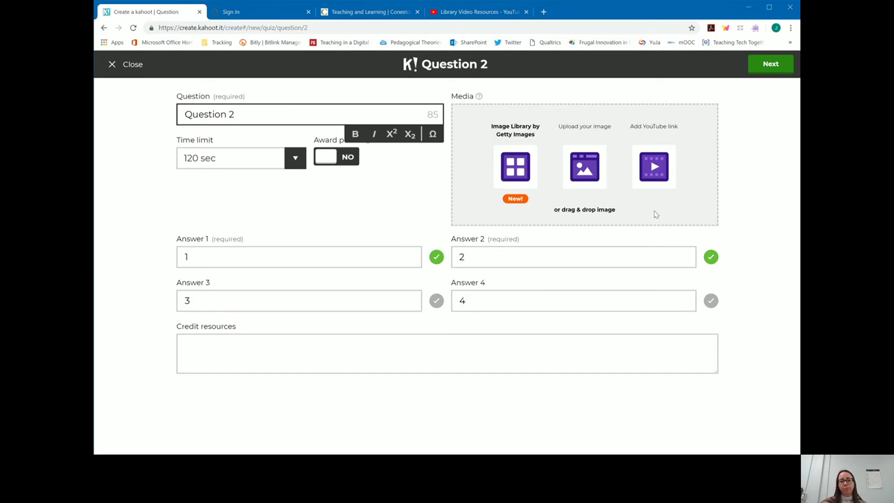
{"action": "left_click", "coordinate": [771, 64]}
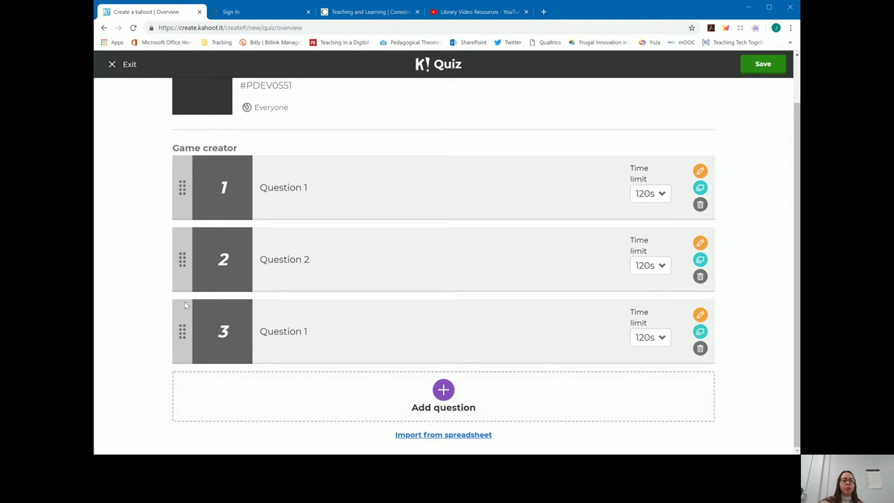
Move the third question above Question 2, and restore the original question order.
{"action": "left_click_drag", "start_coordinate": [180, 329], "coordinate": [178, 288]}
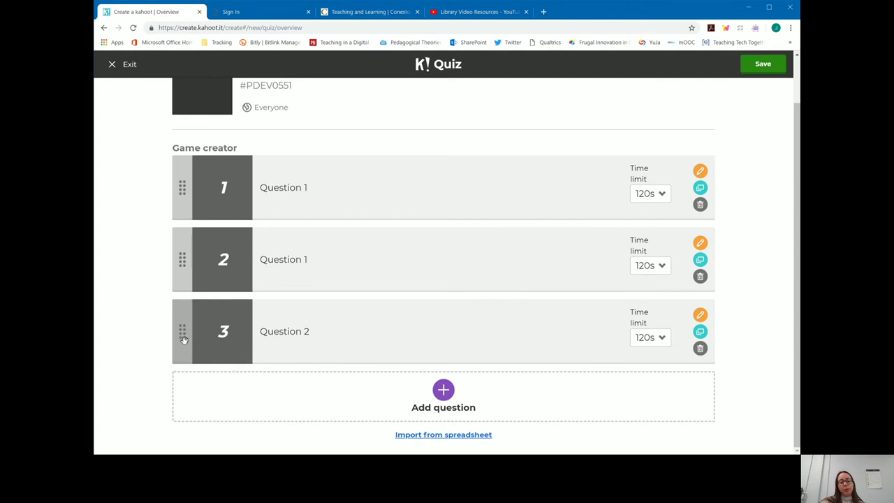
{"action": "left_click_drag", "start_coordinate": [183, 335], "coordinate": [181, 255]}
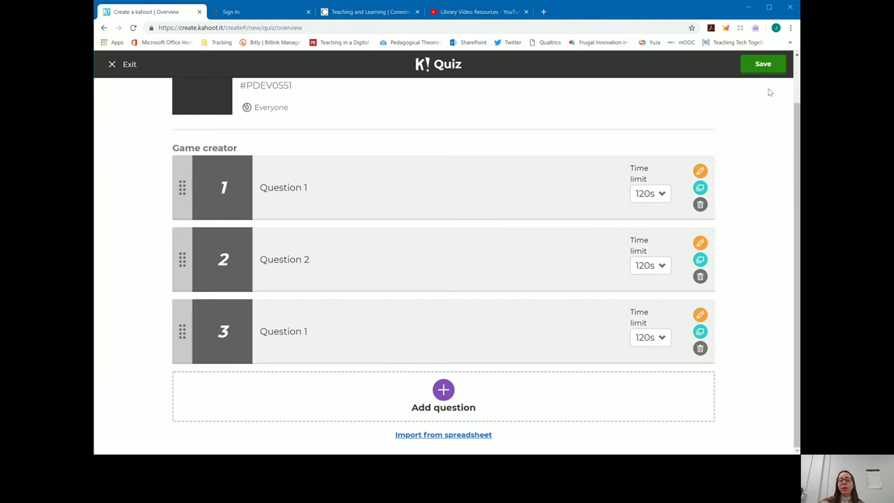
Save the quiz and launch its preview in Classic (Player vs Player) mode.
{"action": "left_click", "coordinate": [761, 66]}
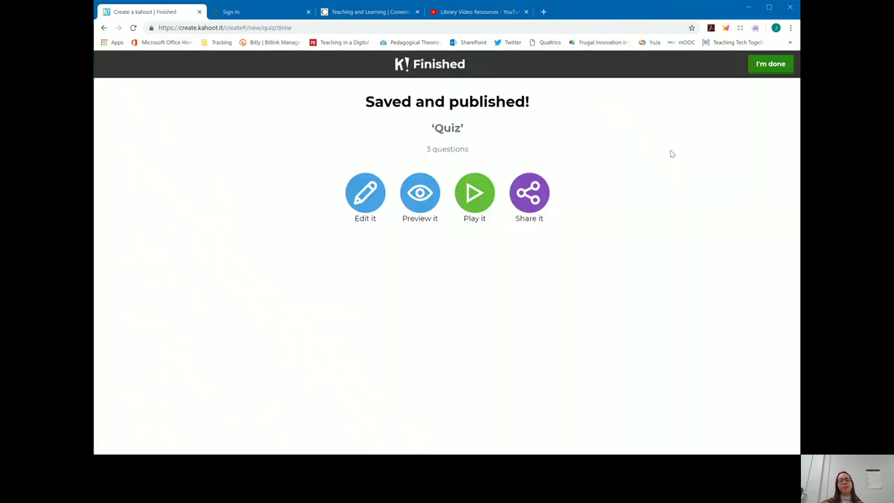
{"action": "left_click", "coordinate": [416, 200]}
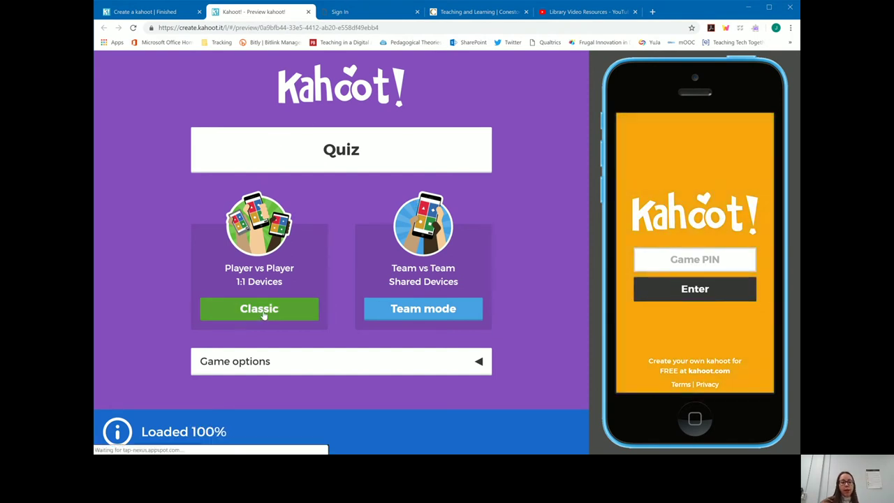
{"action": "left_click", "coordinate": [410, 266]}
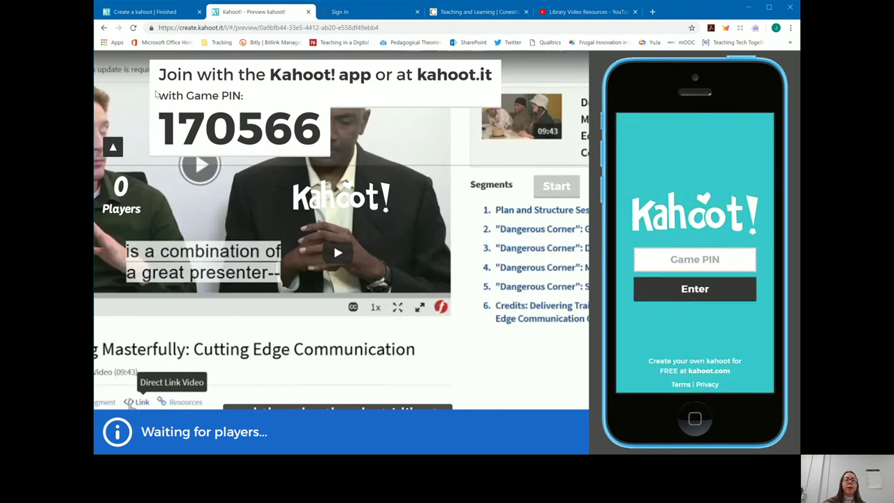
Join the previewed game on the simulated phone by entering the displayed game PIN and a player nickname.
{"action": "left_click_drag", "start_coordinate": [165, 128], "coordinate": [325, 142]}
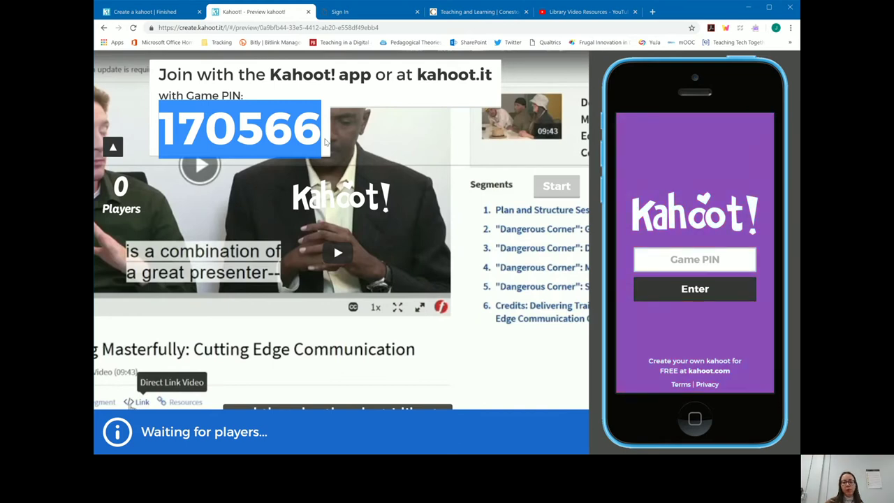
{"action": "left_click", "coordinate": [717, 259]}
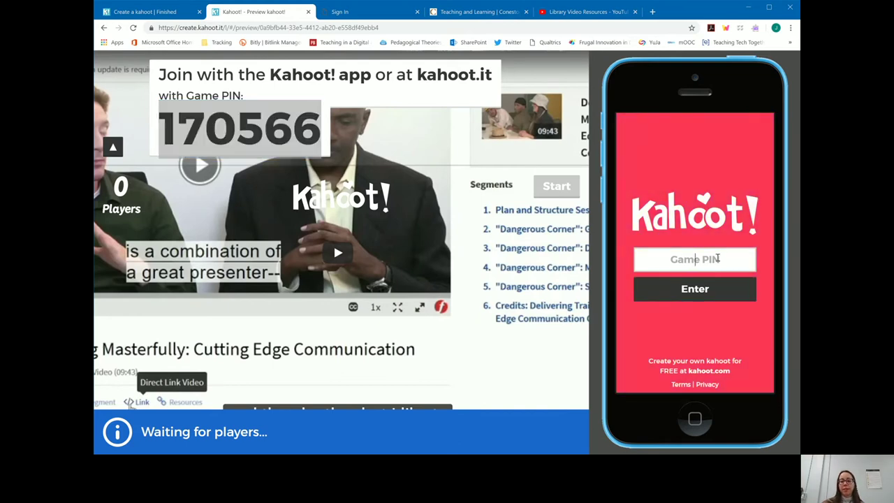
{"action": "type", "text": "17"}
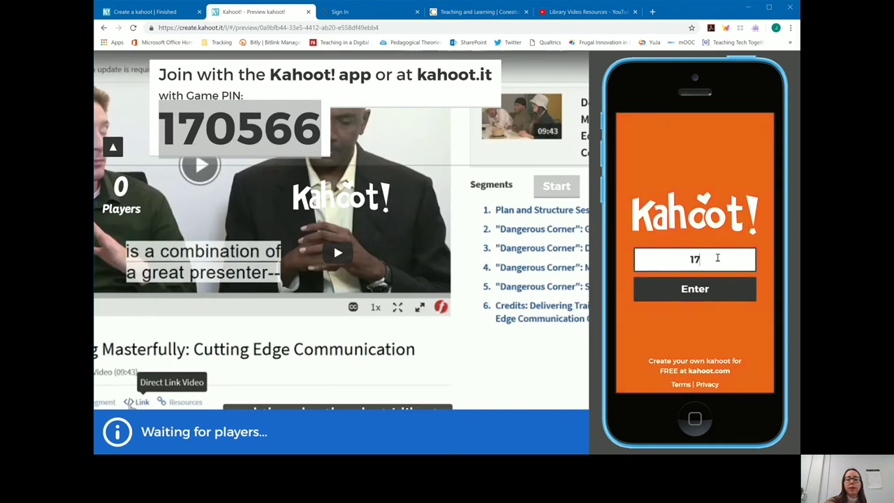
{"action": "type", "text": "0566"}
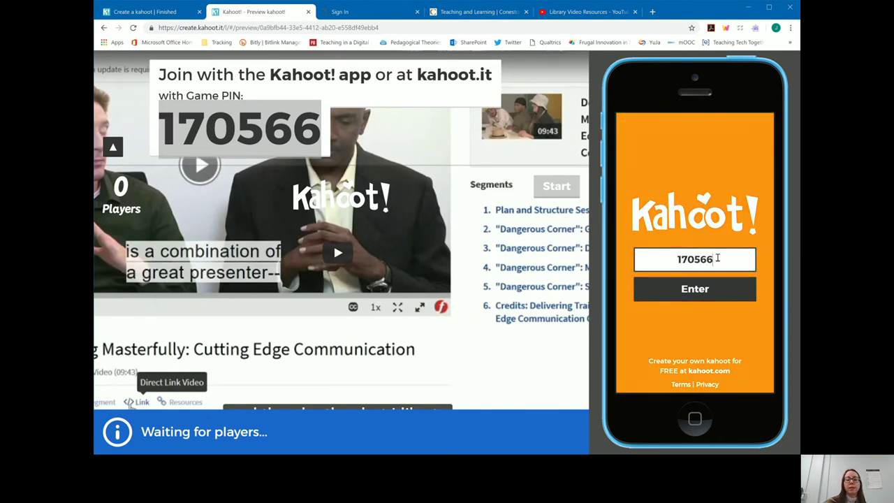
{"action": "left_click", "coordinate": [698, 290]}
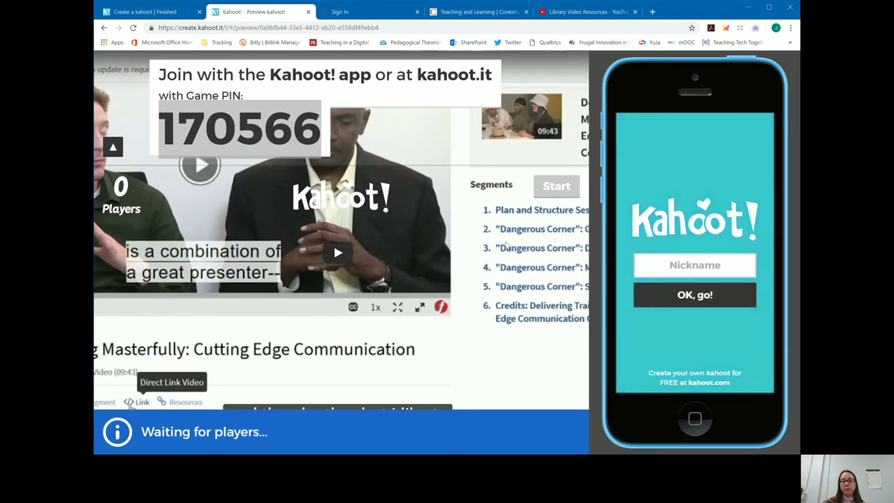
{"action": "left_click", "coordinate": [705, 264]}
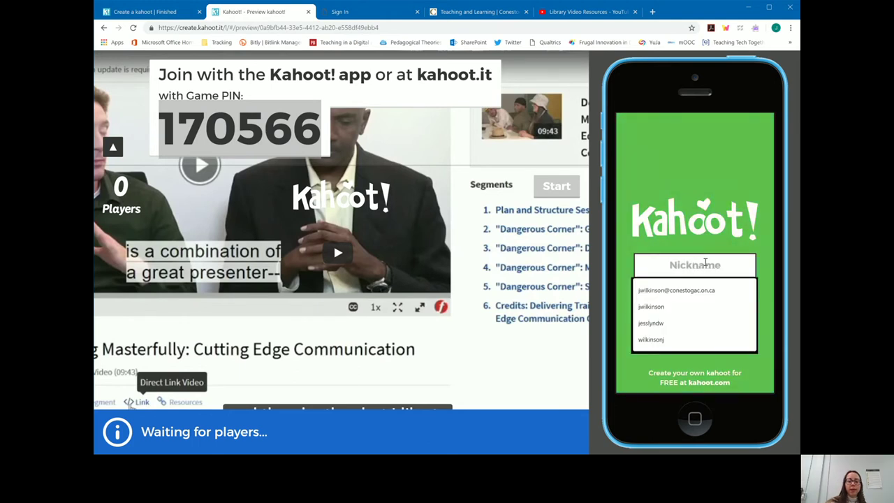
{"action": "type", "text": "jess"}
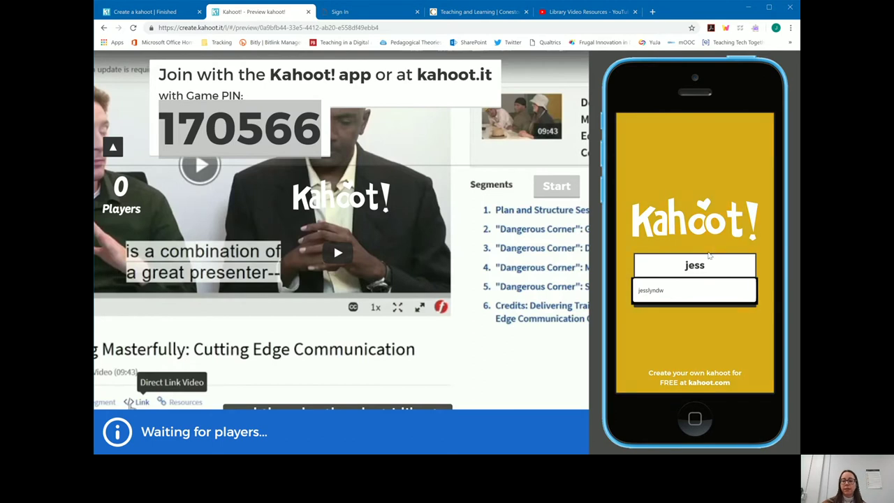
{"action": "left_click", "coordinate": [720, 301]}
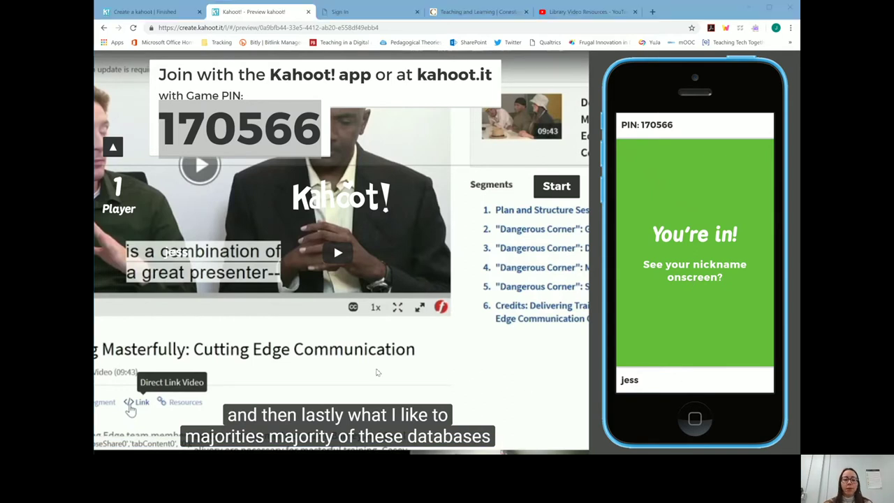
Start the game, answer Question 1 with 4 as the player, and advance past the scoreboard to Question 2.
{"action": "left_click", "coordinate": [557, 186]}
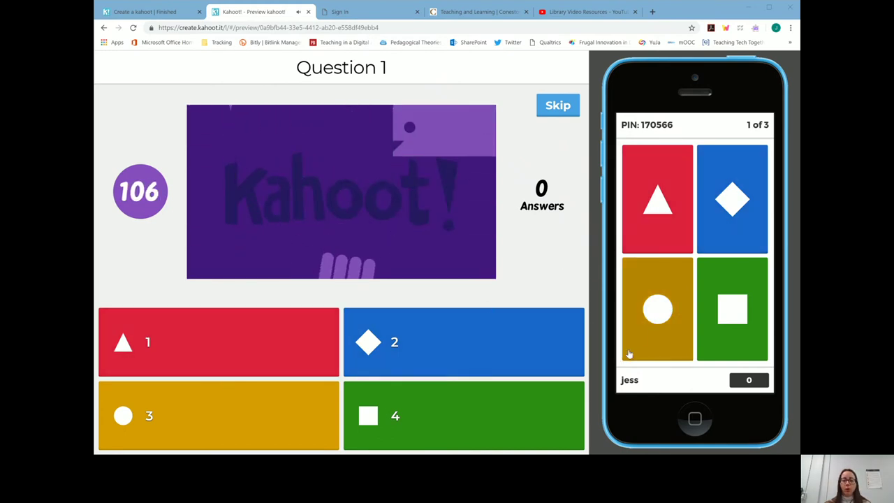
{"action": "left_click", "coordinate": [731, 316]}
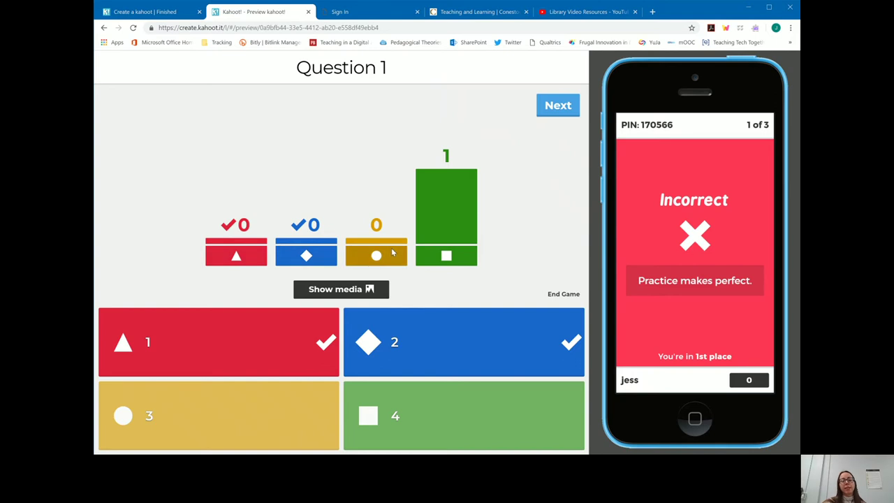
{"action": "left_click", "coordinate": [556, 106]}
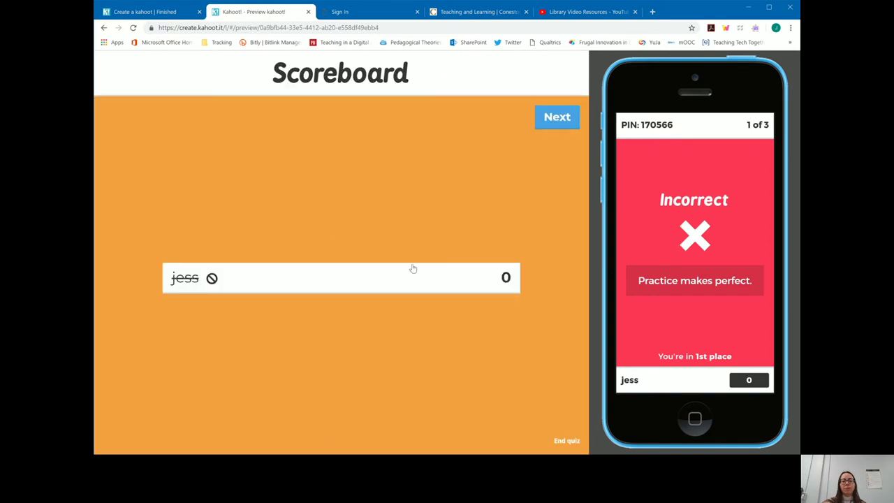
{"action": "left_click", "coordinate": [556, 117]}
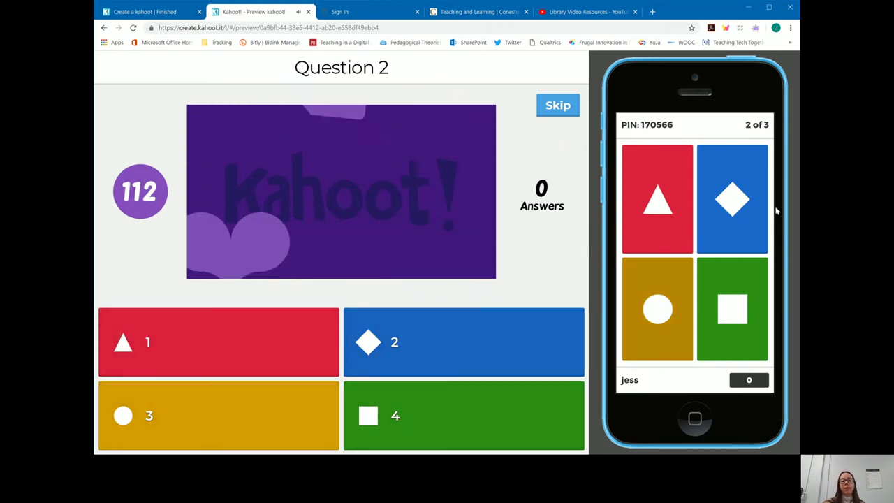
Answer Question 2 with 2 and the third question with 1 as the player, and advance to the podium.
{"action": "left_click", "coordinate": [734, 199]}
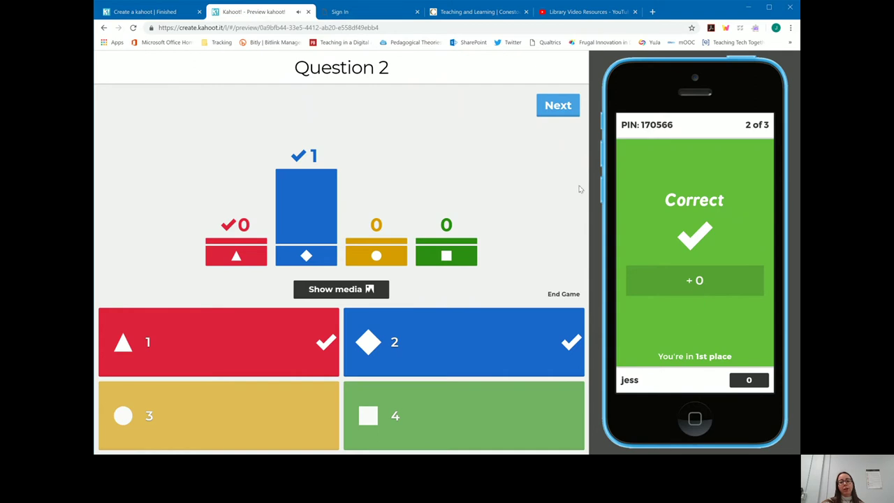
{"action": "left_click", "coordinate": [557, 106]}
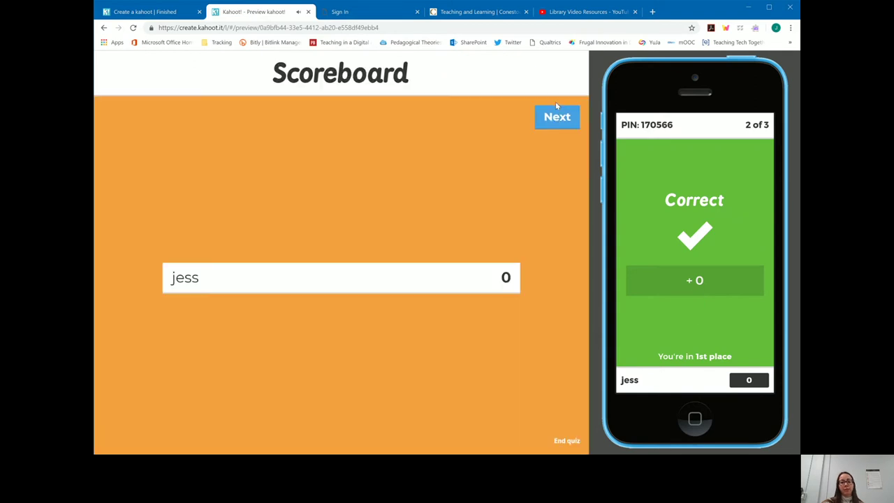
{"action": "left_click", "coordinate": [562, 119]}
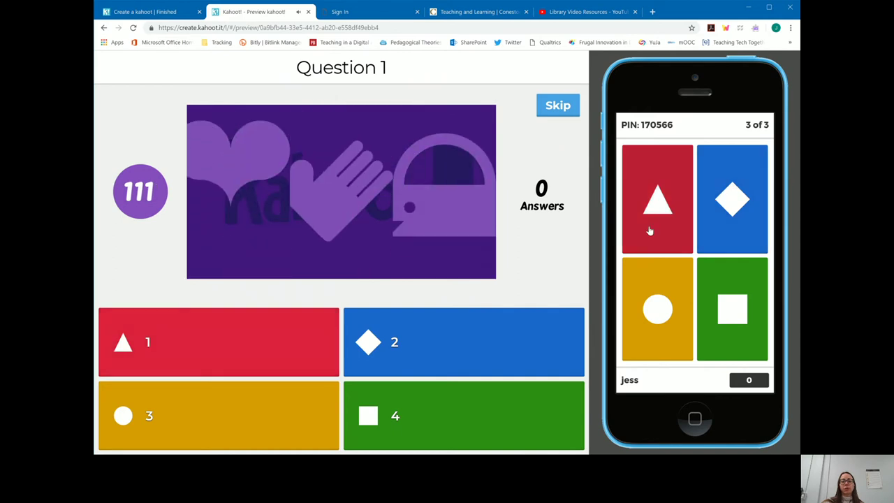
{"action": "left_click", "coordinate": [660, 195]}
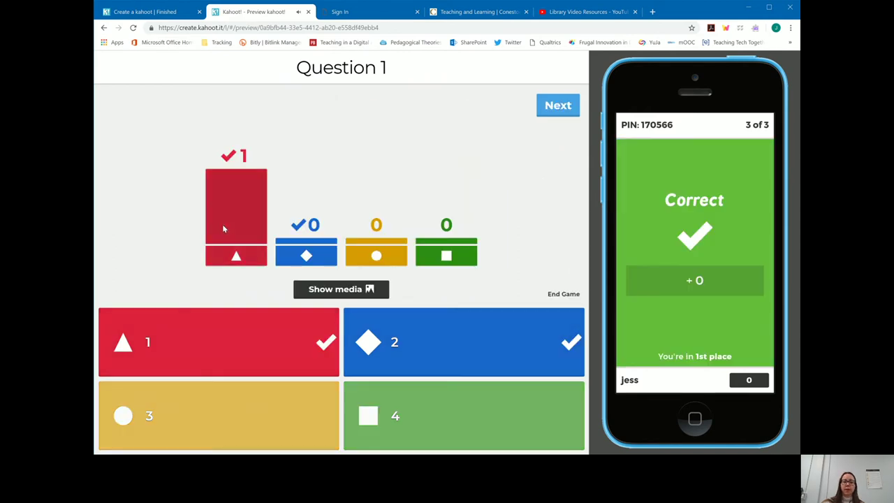
{"action": "left_click", "coordinate": [549, 109]}
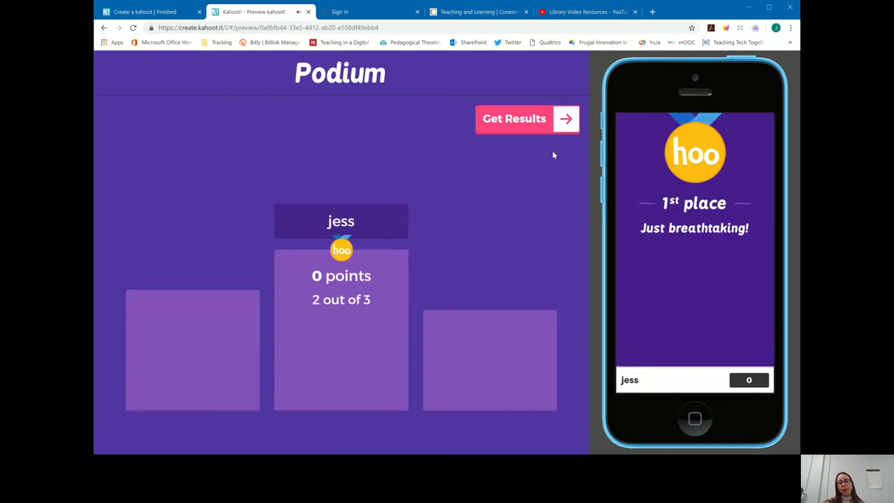
Open the final game results, view the options for saving them, and close that dialog without saving.
{"action": "left_click", "coordinate": [524, 121]}
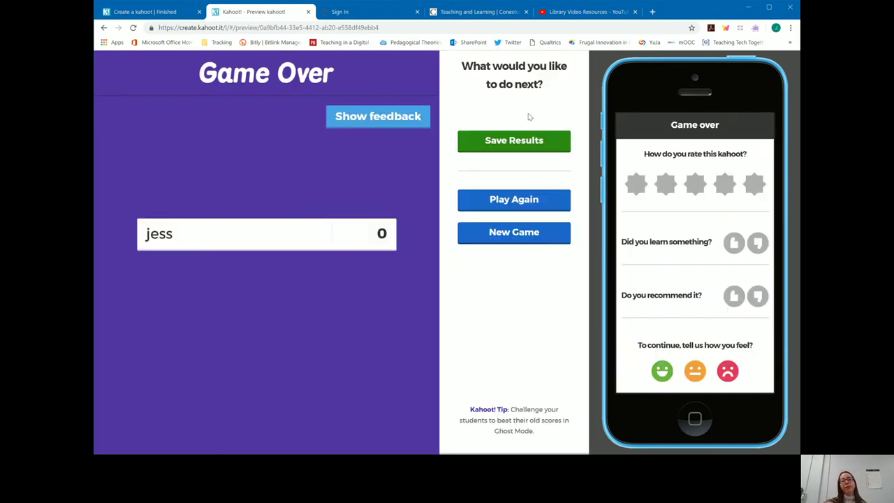
{"action": "left_click", "coordinate": [532, 142]}
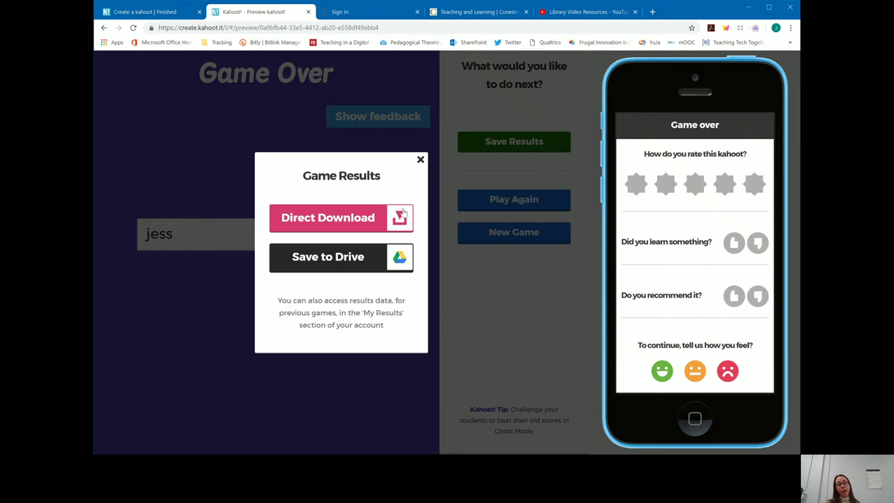
{"action": "left_click", "coordinate": [420, 161]}
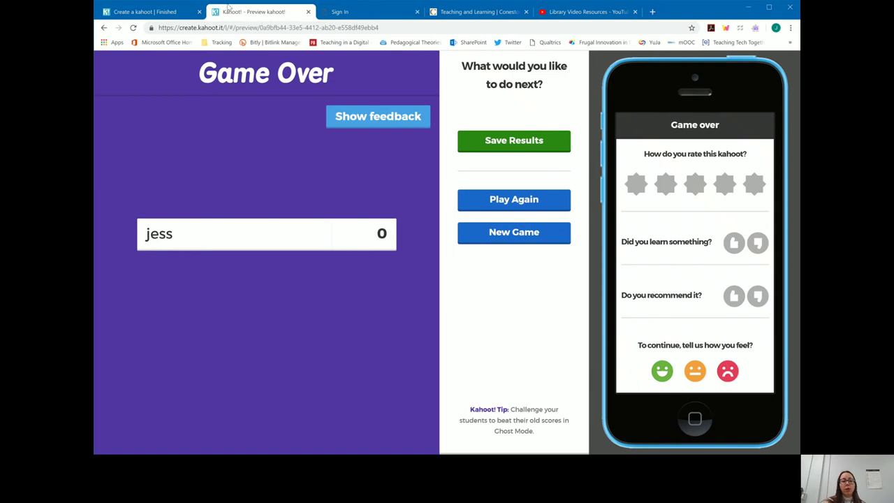
Return to the quiz's Finished page, exit to My Kahoots, and look through the list of existing kahoots.
{"action": "left_click", "coordinate": [129, 11]}
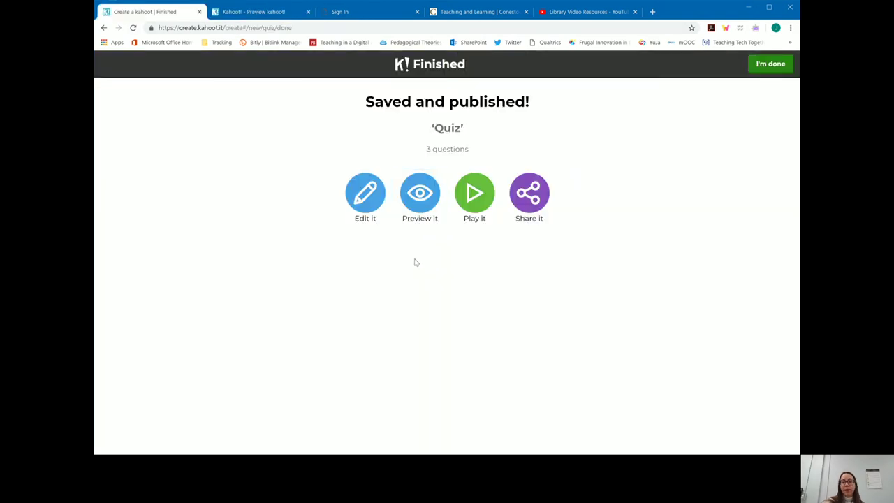
{"action": "left_click", "coordinate": [774, 65]}
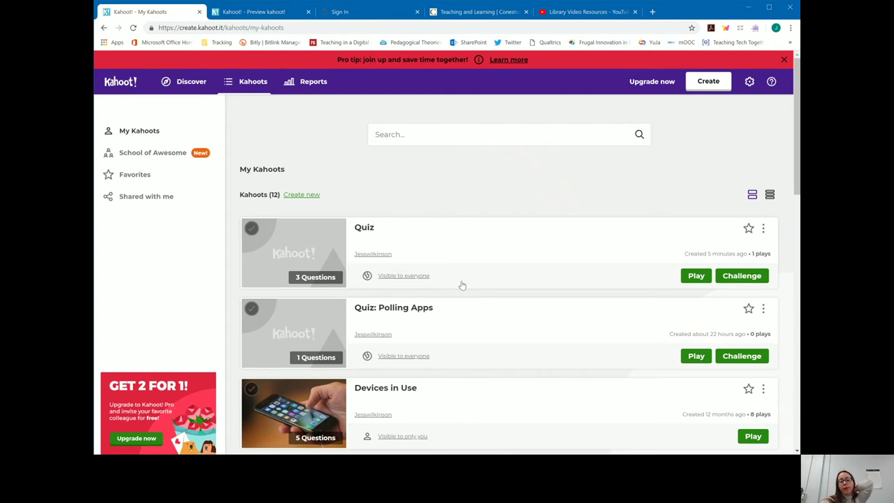
{"action": "scroll", "coordinate": [475, 281], "scroll_direction": "down", "scroll_amount": 1}
{"action": "scroll", "coordinate": [359, 191], "scroll_direction": "up", "scroll_amount": 1}
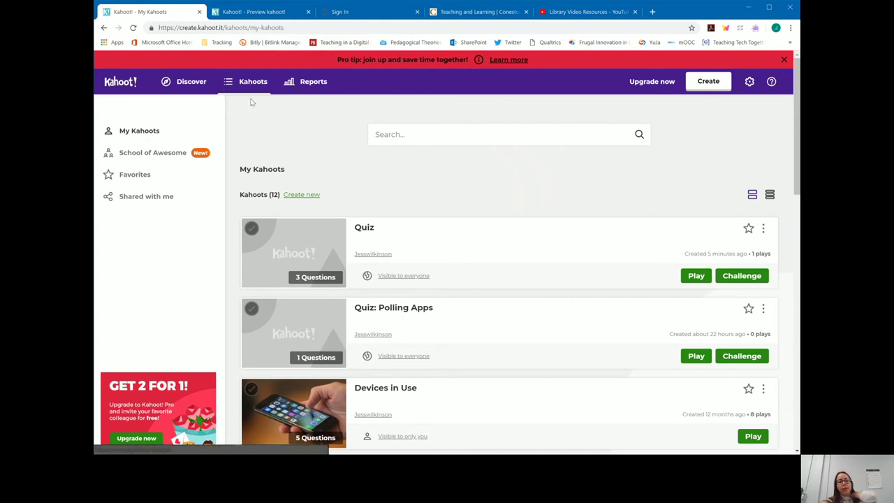
{"action": "scroll", "coordinate": [339, 399], "scroll_direction": "down", "scroll_amount": 2}
{"action": "scroll", "coordinate": [338, 399], "scroll_direction": "down", "scroll_amount": 1}
{"action": "scroll", "coordinate": [339, 399], "scroll_direction": "down", "scroll_amount": 2}
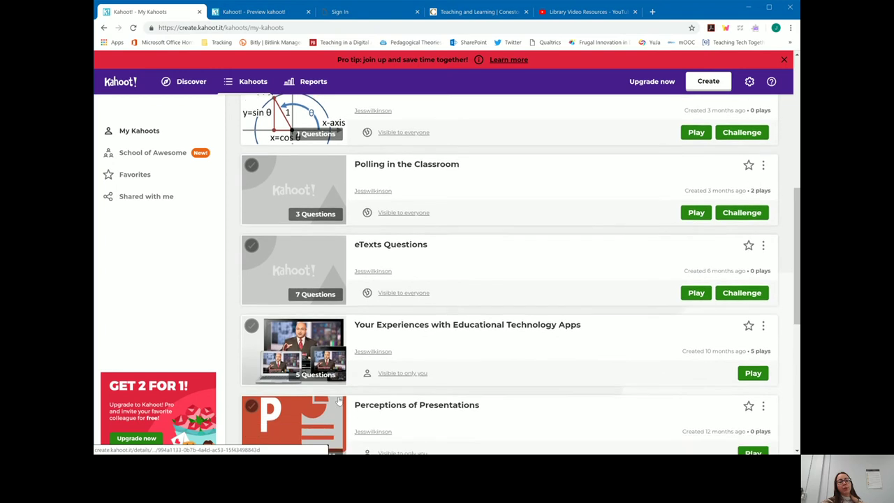
{"action": "scroll", "coordinate": [339, 400], "scroll_direction": "down", "scroll_amount": 3}
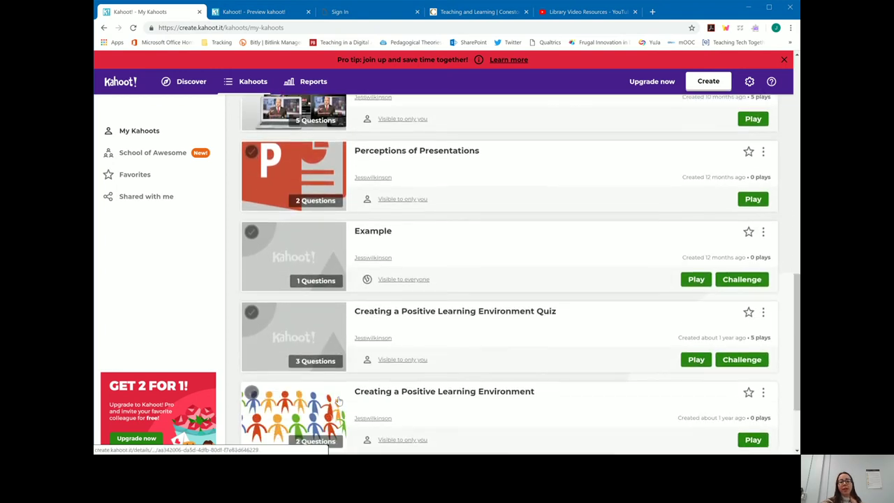
{"action": "scroll", "coordinate": [419, 349], "scroll_direction": "up", "scroll_amount": 2}
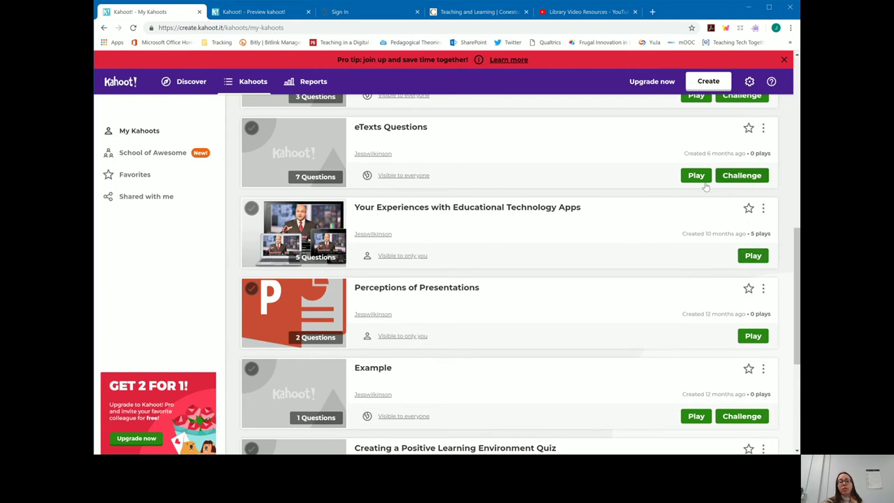
View the list of reports for played kahoots, return to the Discover page, and look over the account and help options.
{"action": "scroll", "coordinate": [557, 269], "scroll_direction": "up", "scroll_amount": 2}
{"action": "scroll", "coordinate": [556, 268], "scroll_direction": "up", "scroll_amount": 5}
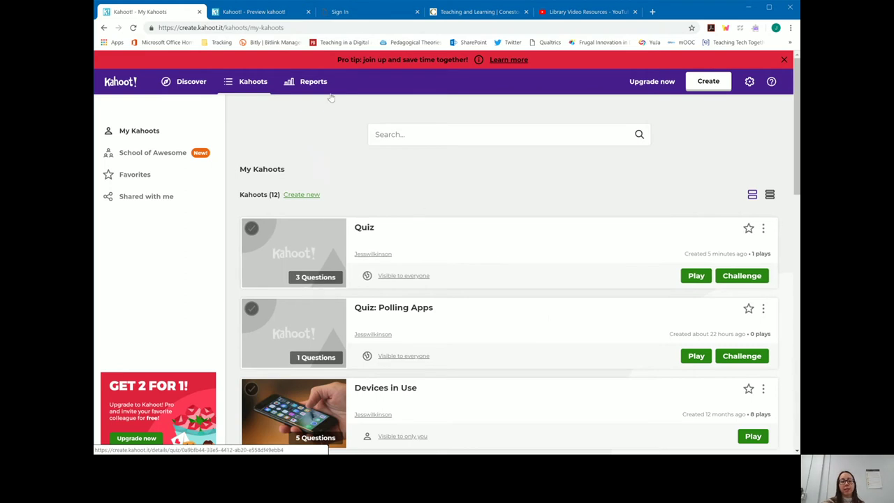
{"action": "left_click", "coordinate": [313, 82]}
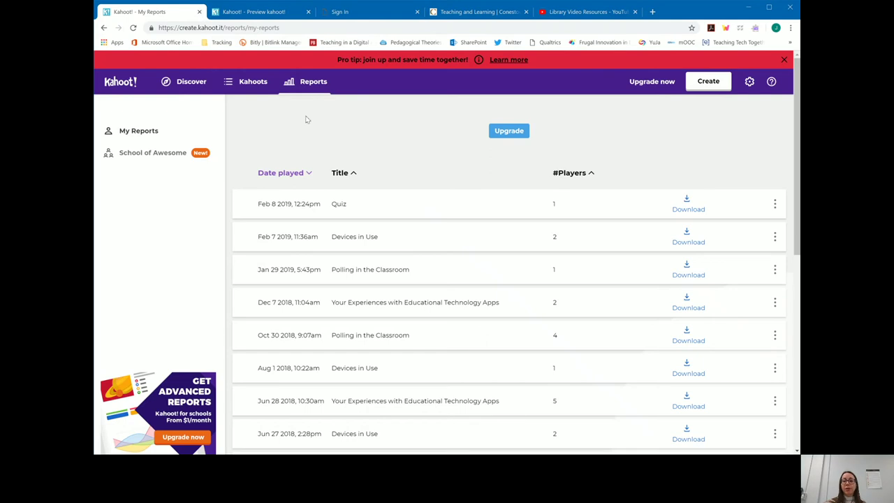
{"action": "left_click", "coordinate": [120, 79]}
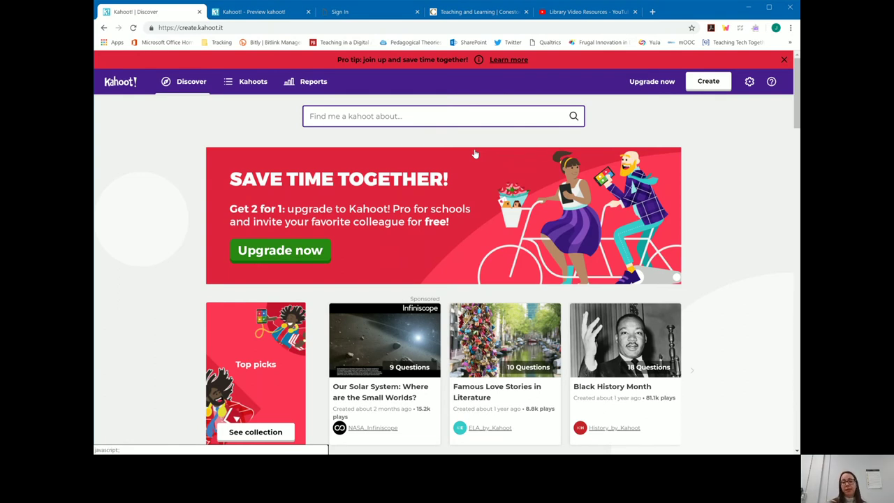
{"action": "left_click", "coordinate": [751, 83]}
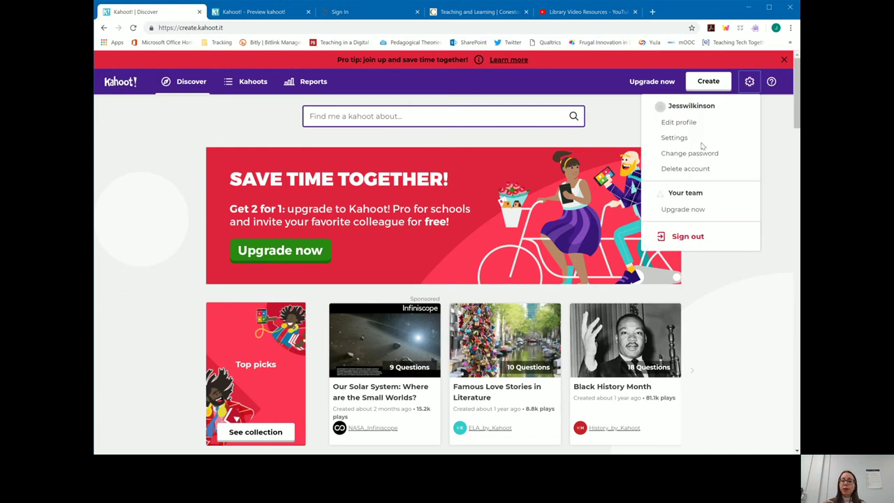
{"action": "left_click", "coordinate": [770, 82]}
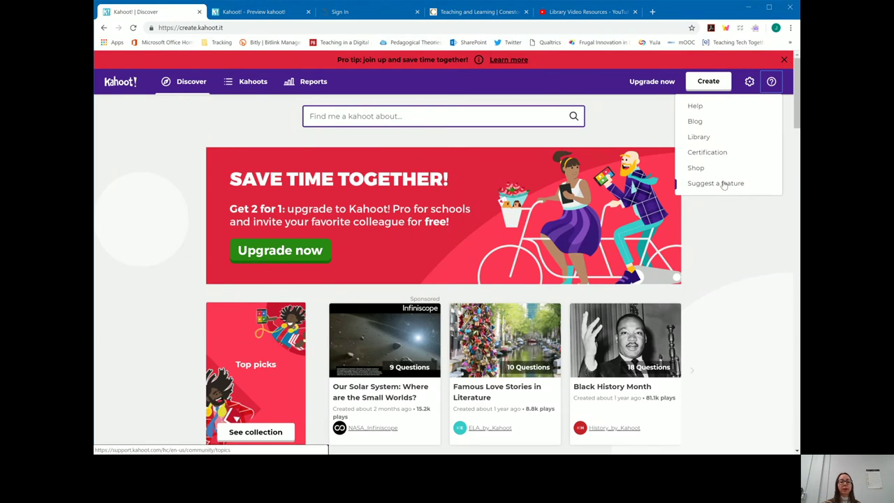
Close both Kahoot! pages and sign in to Office 365.
{"action": "left_click", "coordinate": [199, 12]}
{"action": "left_click", "coordinate": [199, 12]}
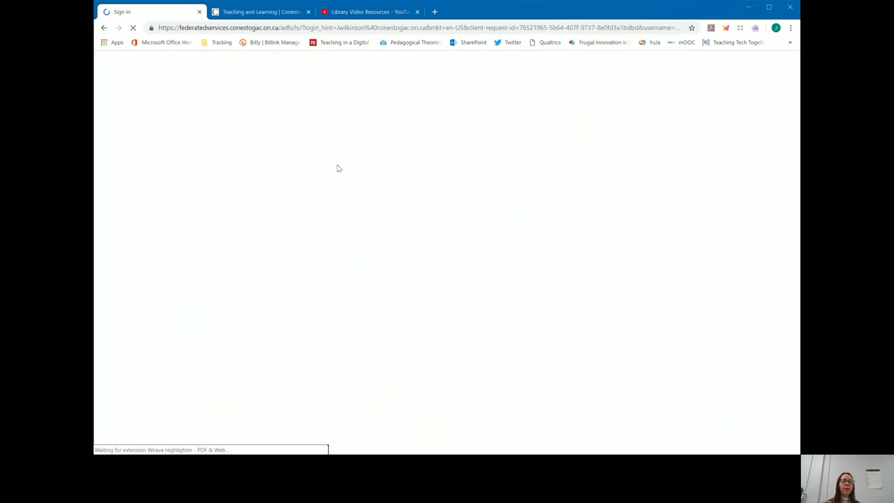
{"action": "left_click", "coordinate": [611, 264]}
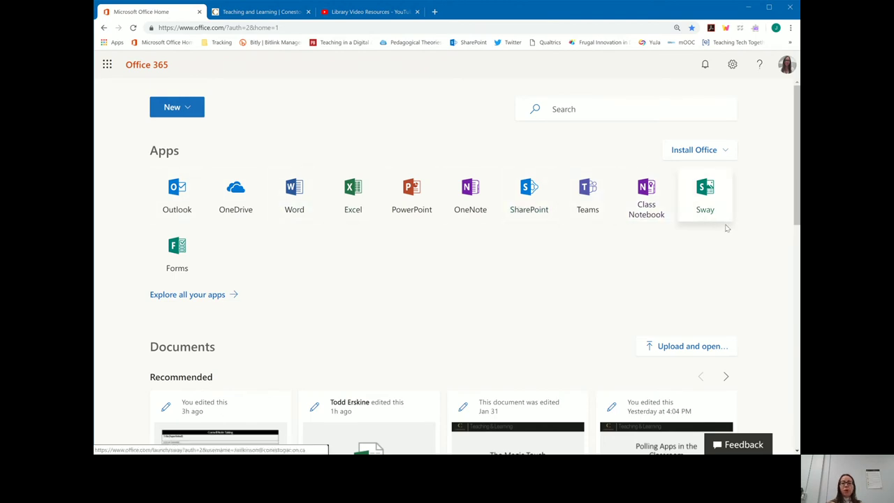
Open the Group Project Feedback form in Microsoft Forms and add two placeholder statements to the performance rating question.
{"action": "left_click", "coordinate": [177, 255]}
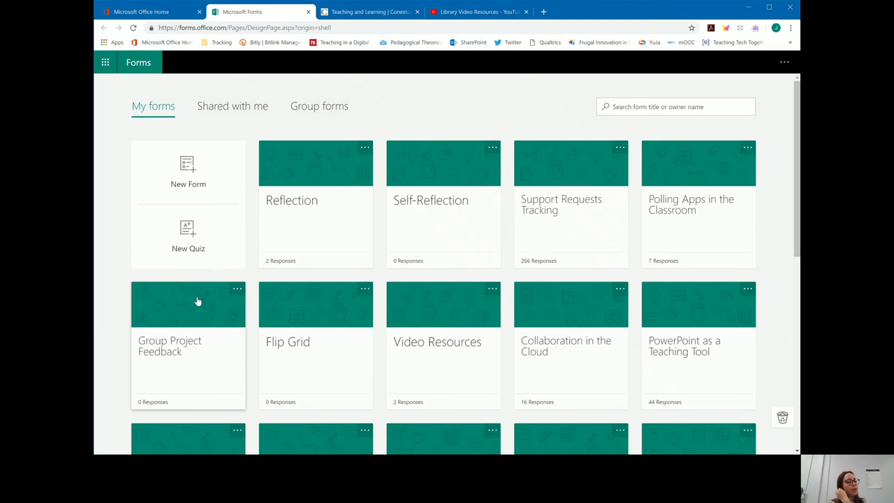
{"action": "left_click", "coordinate": [177, 347]}
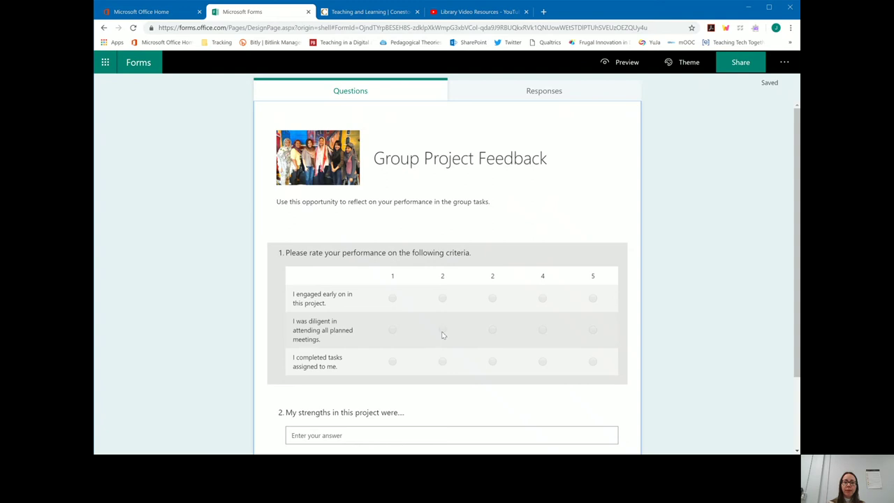
{"action": "left_click_drag", "start_coordinate": [292, 296], "coordinate": [342, 306]}
{"action": "left_click", "coordinate": [317, 320]}
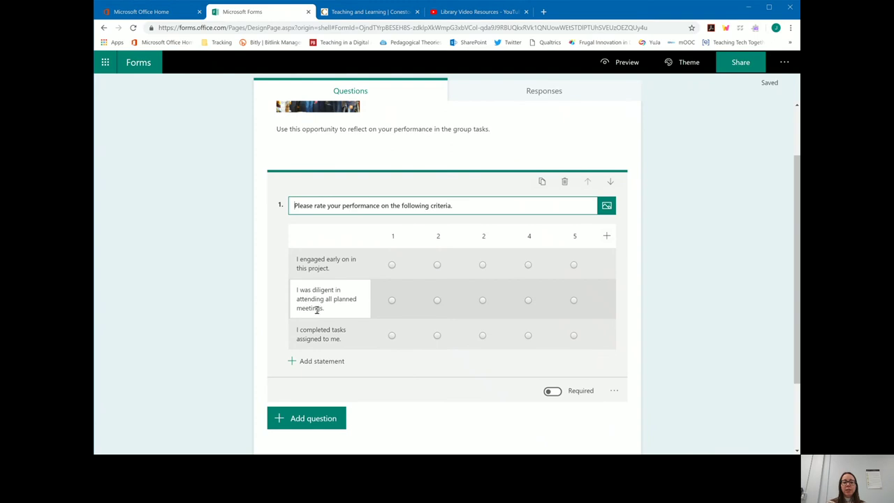
{"action": "left_click", "coordinate": [336, 362]}
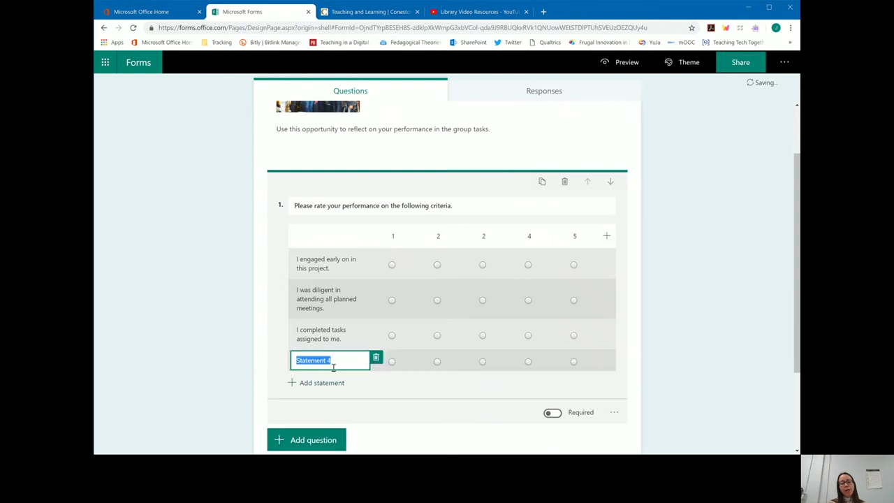
{"action": "left_click", "coordinate": [331, 384]}
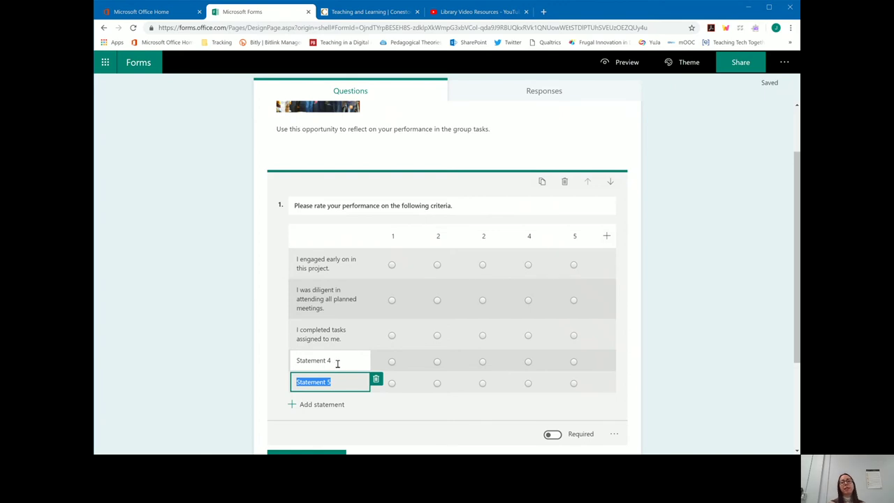
Delete the end of the form's title and retype it so it reads Group Project Feedback.
{"action": "scroll", "coordinate": [345, 328], "scroll_direction": "up", "scroll_amount": 1}
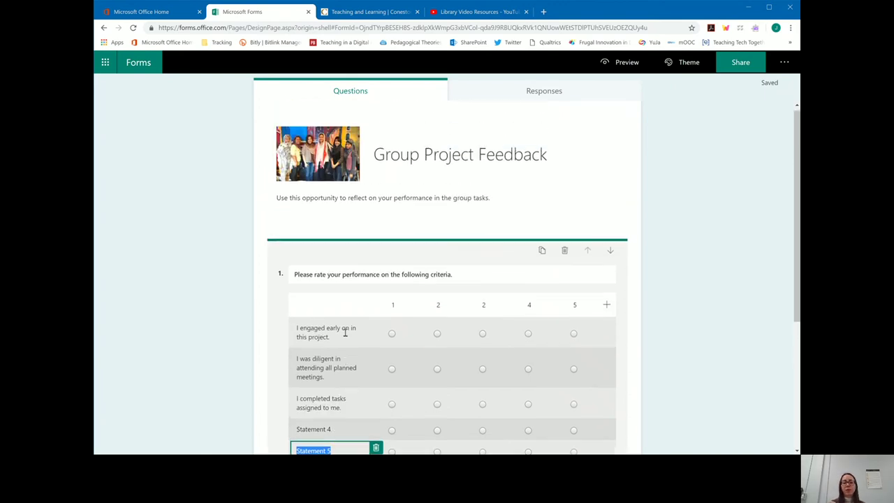
{"action": "left_click", "coordinate": [440, 160]}
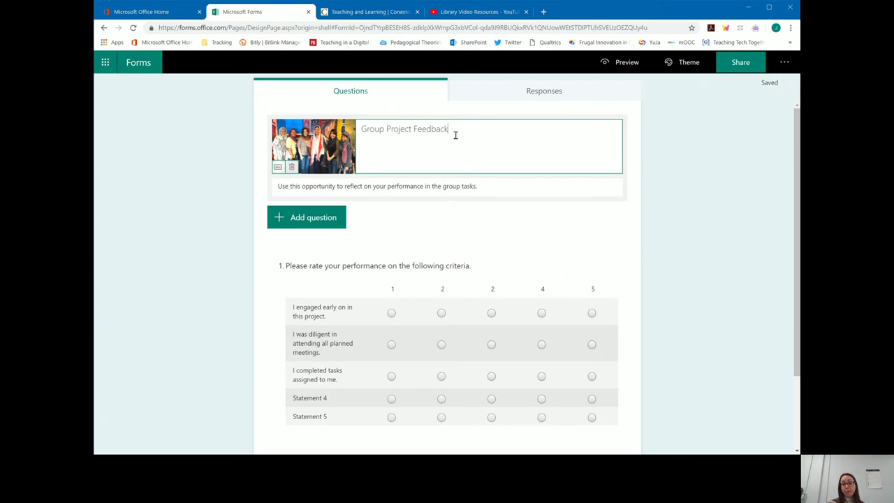
{"action": "key", "text": "BackSpace"}
{"action": "key", "text": "BackSpace"}
{"action": "key", "text": "BackSpace"}
{"action": "key", "text": "BackSpace"}
{"action": "key", "text": "BackSpace"}
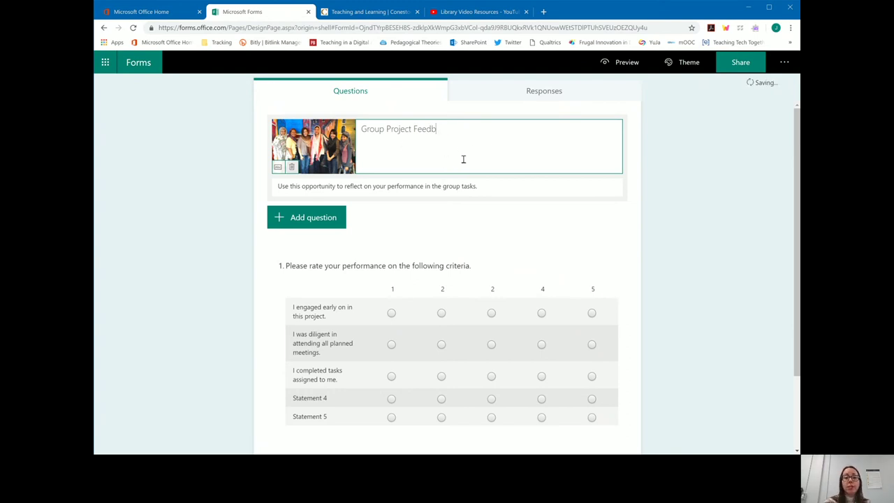
{"action": "type", "text": "back"}
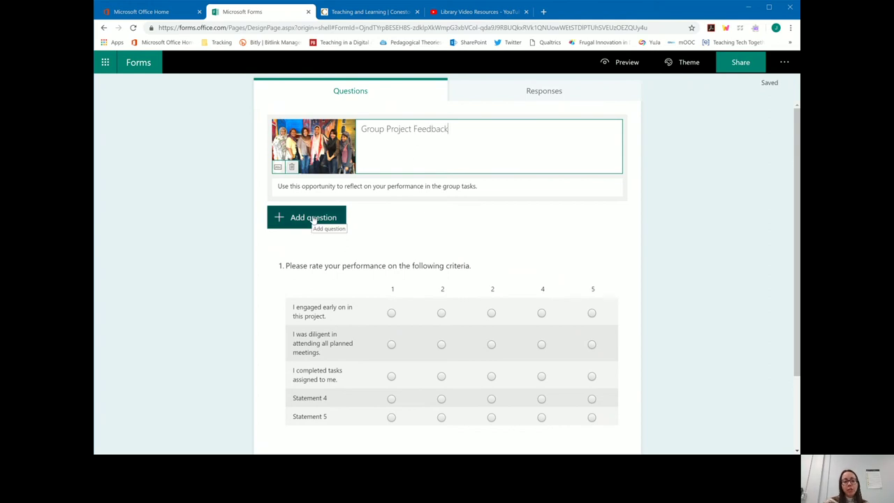
Add a Rating question at the start of the form and begin its text with "Overall, how would you rate the collaborative".
{"action": "scroll", "coordinate": [394, 302], "scroll_direction": "down", "scroll_amount": 2}
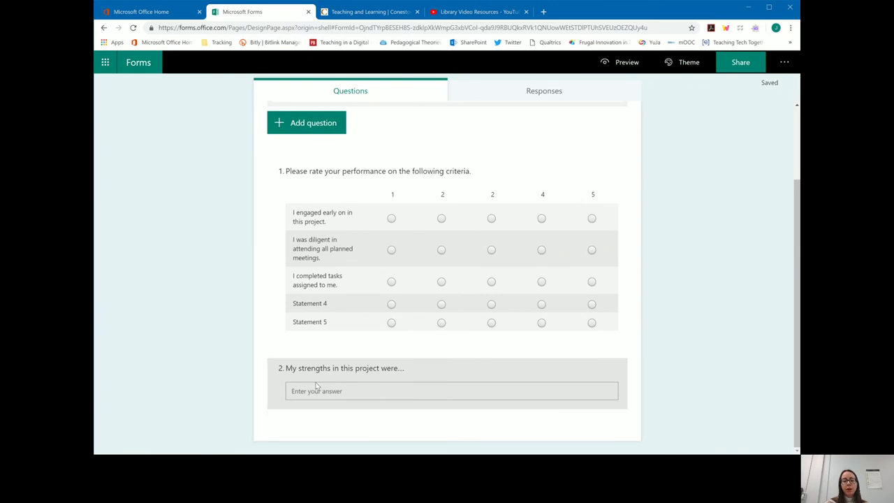
{"action": "left_click", "coordinate": [300, 130]}
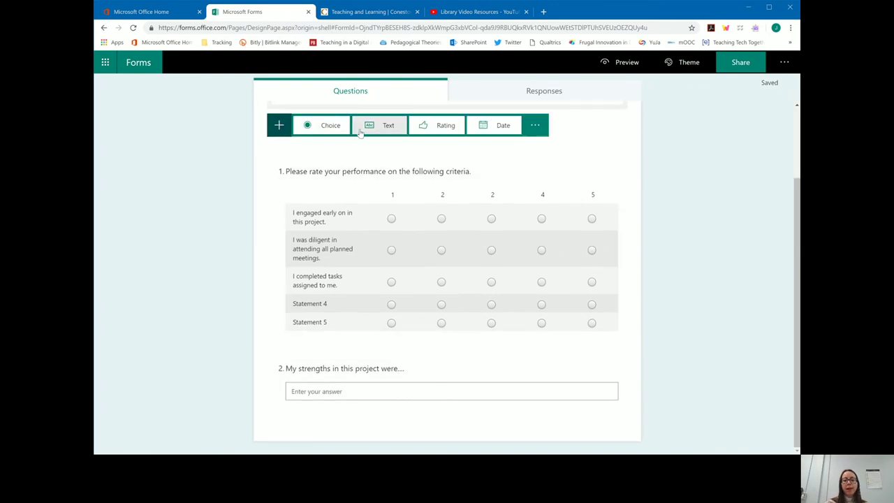
{"action": "left_click", "coordinate": [426, 127]}
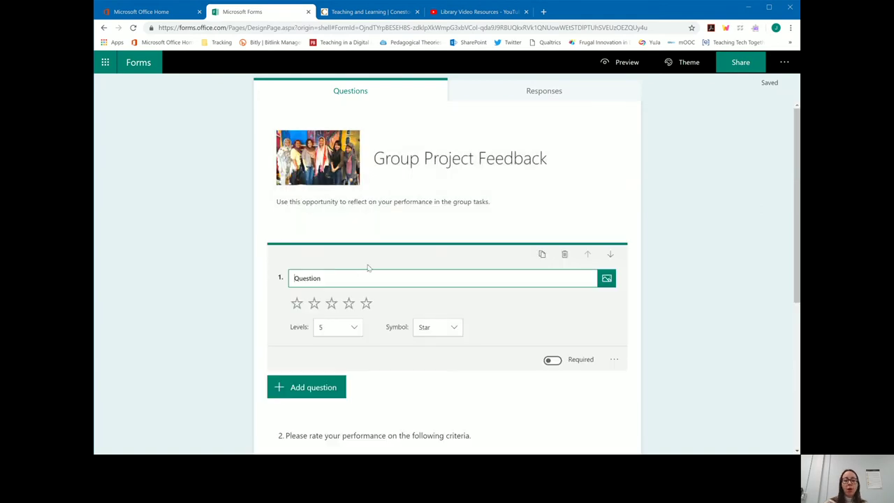
{"action": "type", "text": "Overall"}
{"action": "type", "text": ", how w"}
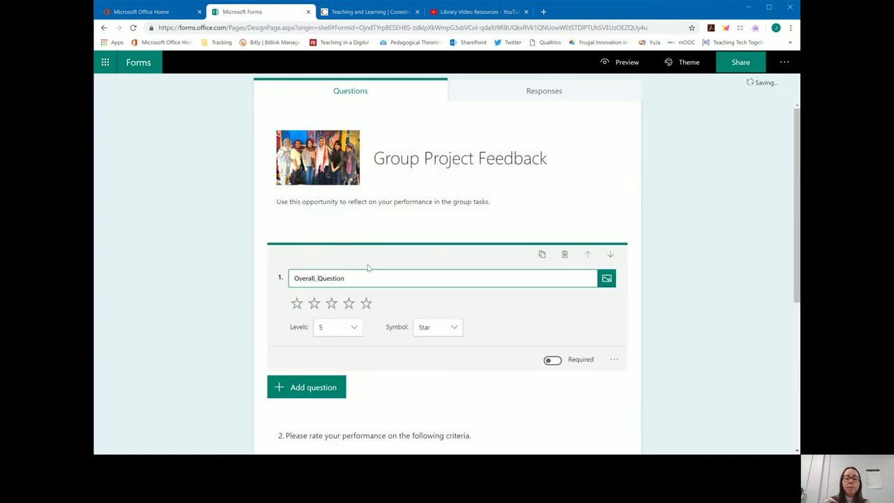
{"action": "type", "text": "ould you rate "}
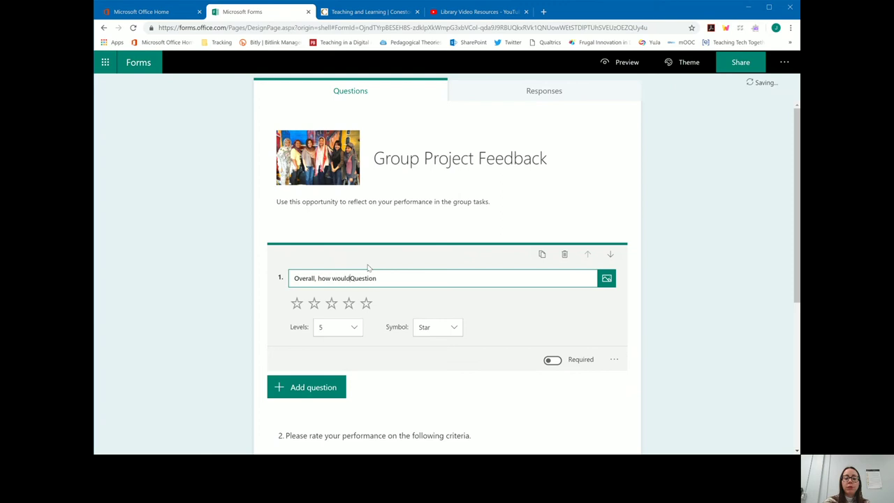
{"action": "type", "text": "the collaborativ"}
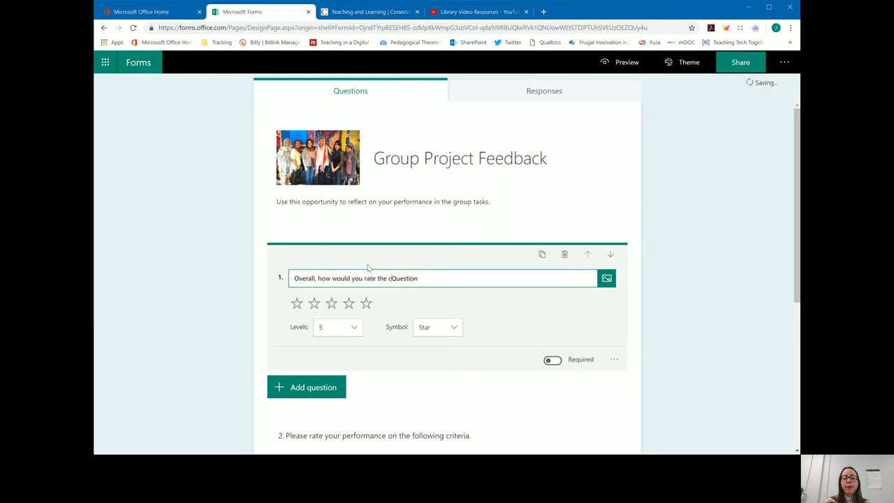
{"action": "type", "text": "e"}
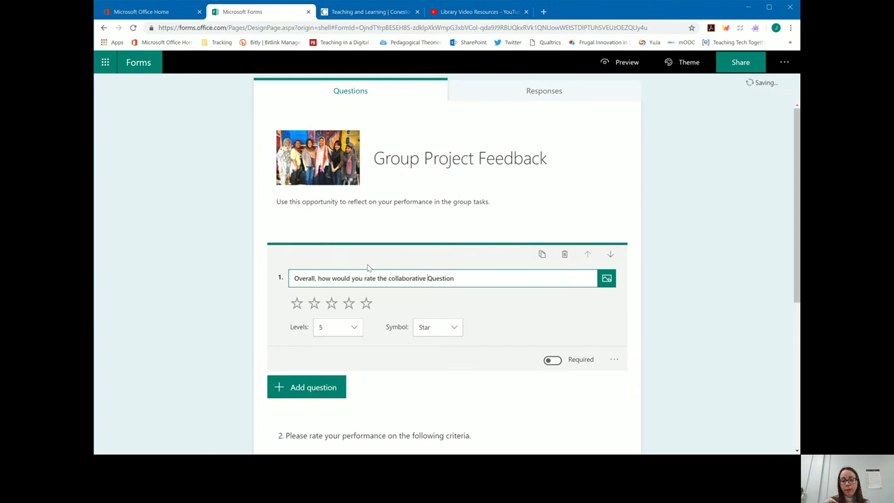
Remove the leftover placeholder word and complete the question as "Overall, how would you rate the collaboration of your group?".
{"action": "key", "text": "shift+Right"}
{"action": "key", "text": "shift+Right"}
{"action": "key", "text": "shift+Right"}
{"action": "key", "text": "shift+Right"}
{"action": "key", "text": "shift+Right"}
{"action": "key", "text": "shift+Right"}
{"action": "key", "text": "shift+Right"}
{"action": "key", "text": "shift+Right"}
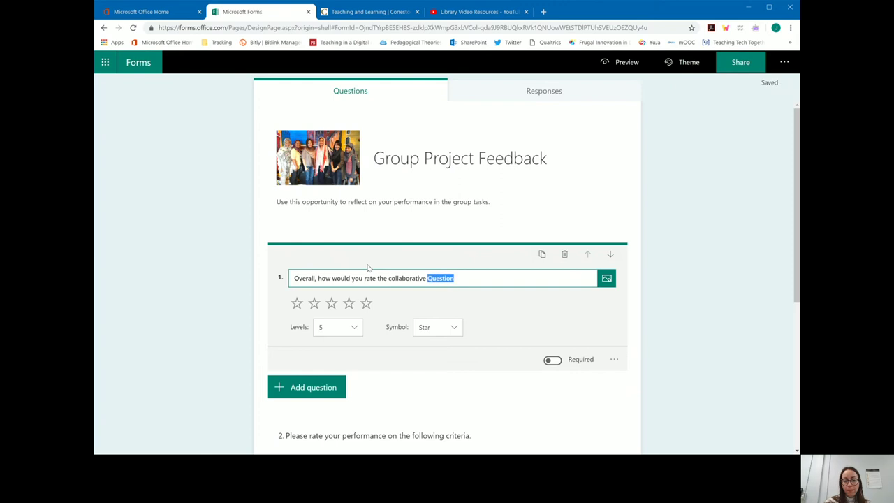
{"action": "key", "text": "BackSpace"}
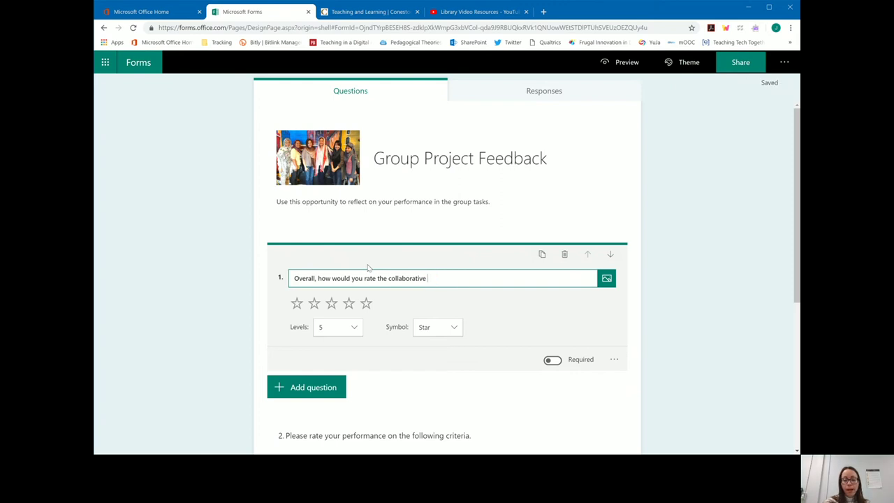
{"action": "key", "text": "BackSpace"}
{"action": "key", "text": "BackSpace"}
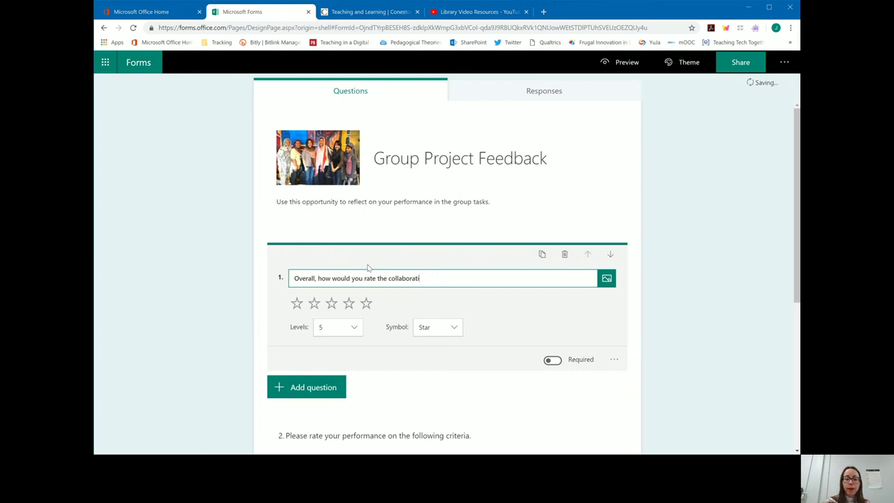
{"action": "type", "text": "on of your group?"}
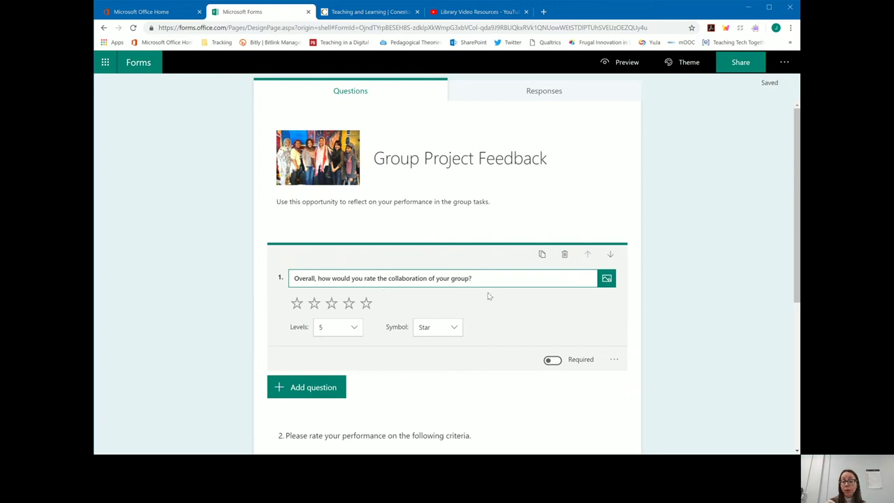
Set the rating question to 10 levels, keep Star as its symbol, and make the question required.
{"action": "left_click", "coordinate": [357, 332]}
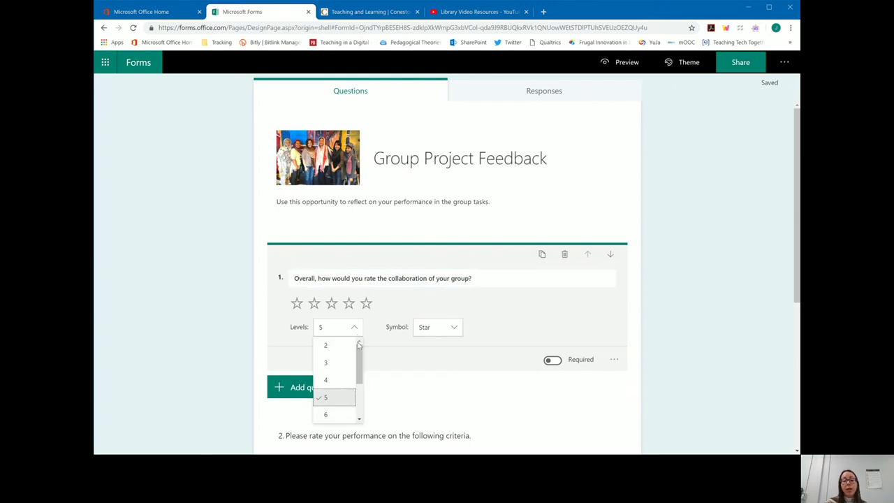
{"action": "left_click_drag", "start_coordinate": [360, 363], "coordinate": [363, 401]}
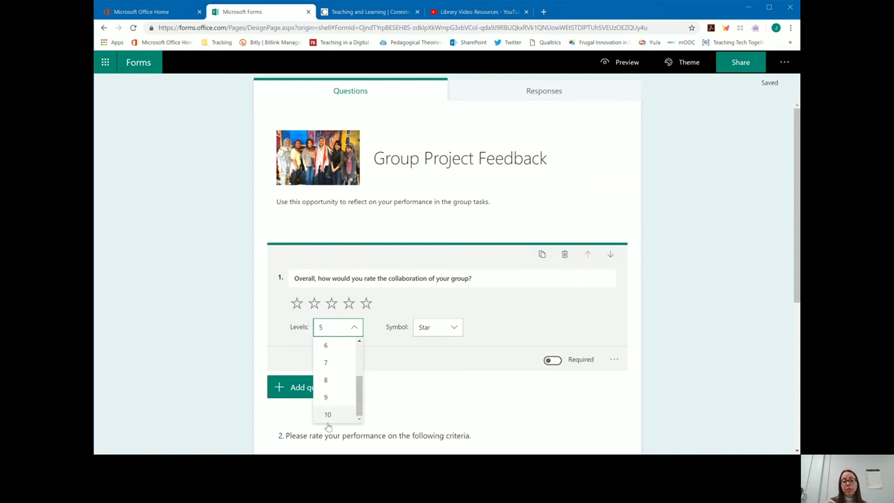
{"action": "left_click", "coordinate": [335, 417]}
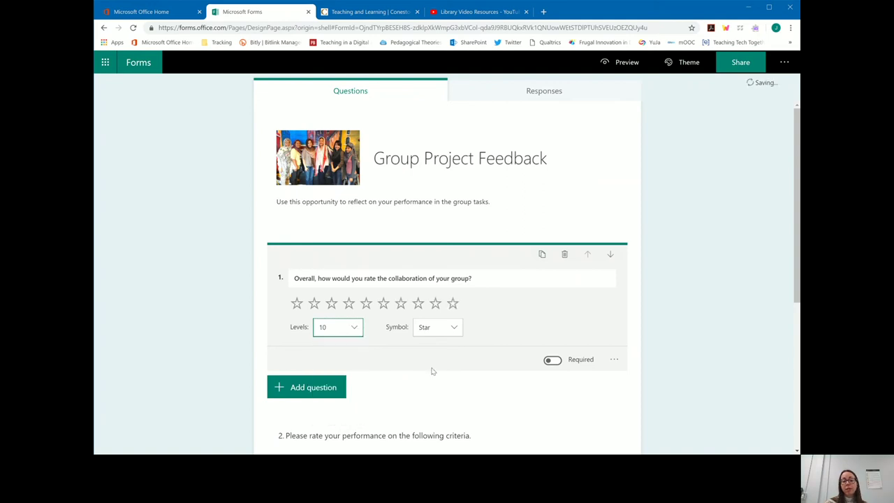
{"action": "left_click", "coordinate": [454, 328]}
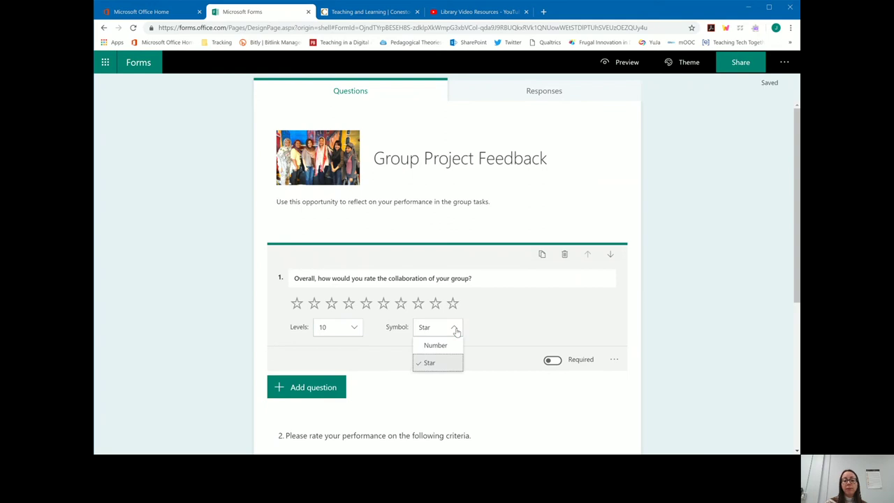
{"action": "left_click", "coordinate": [471, 338]}
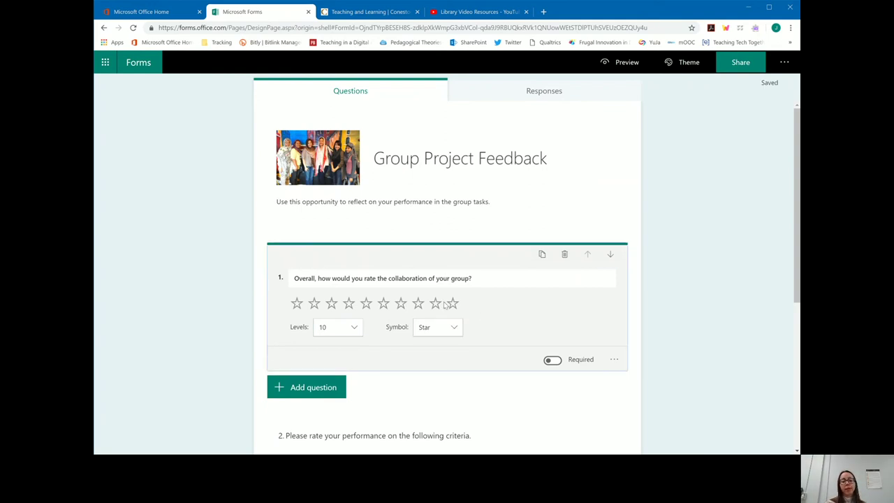
{"action": "left_click", "coordinate": [551, 361]}
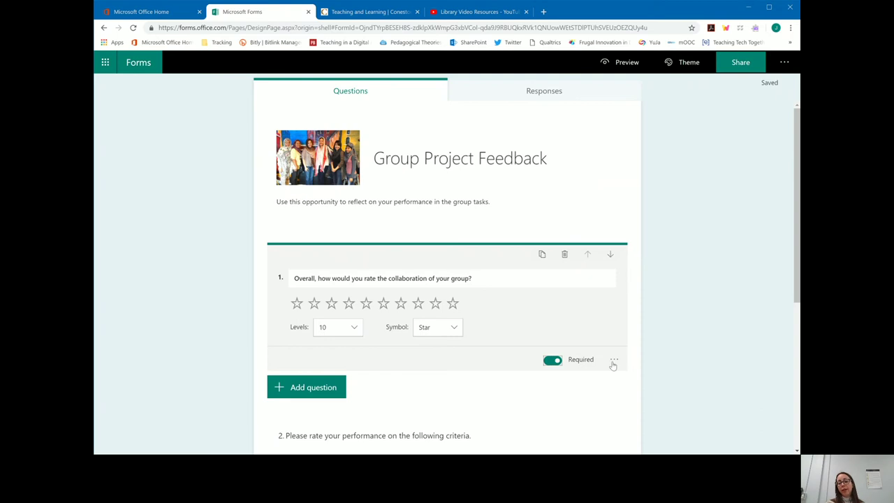
{"action": "scroll", "coordinate": [433, 346], "scroll_direction": "down", "scroll_amount": 2}
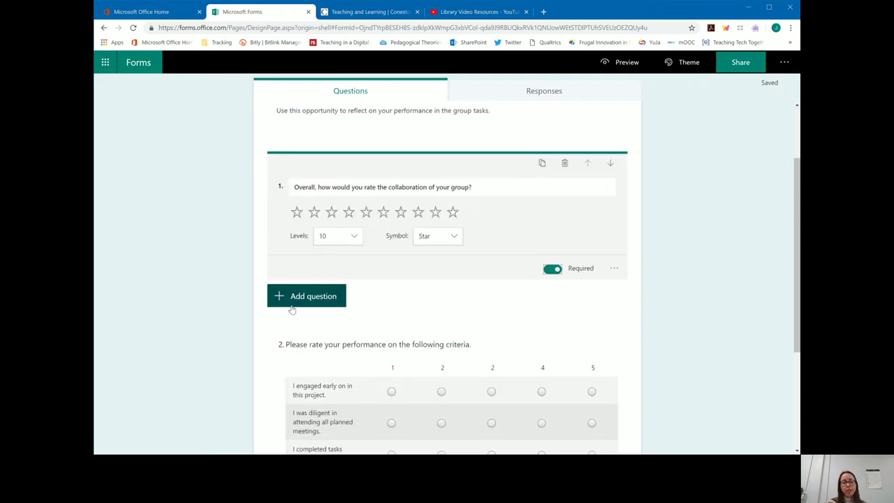
{"action": "scroll", "coordinate": [412, 352], "scroll_direction": "down", "scroll_amount": 2}
{"action": "scroll", "coordinate": [411, 350], "scroll_direction": "down", "scroll_amount": 2}
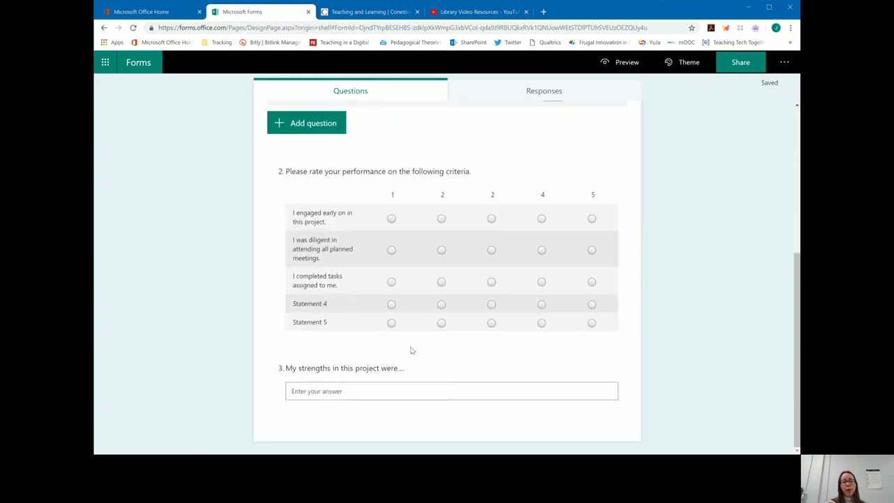
Preview the feedback form as a respondent and rate the group's collaboration 8 stars.
{"action": "scroll", "coordinate": [447, 183], "scroll_direction": "up", "scroll_amount": 6}
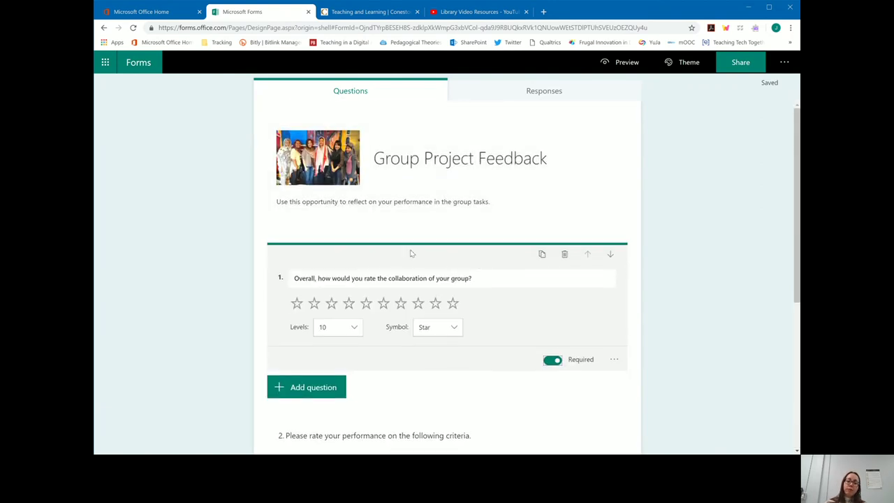
{"action": "left_click", "coordinate": [624, 65]}
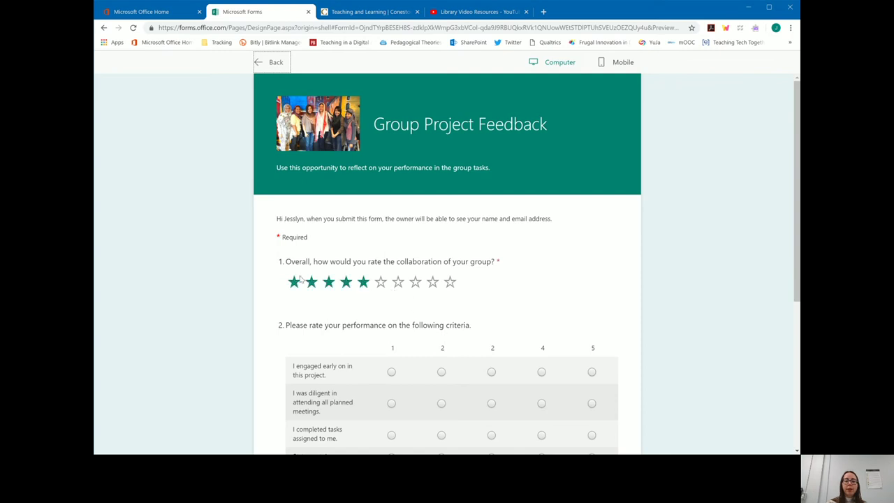
{"action": "left_click", "coordinate": [415, 283]}
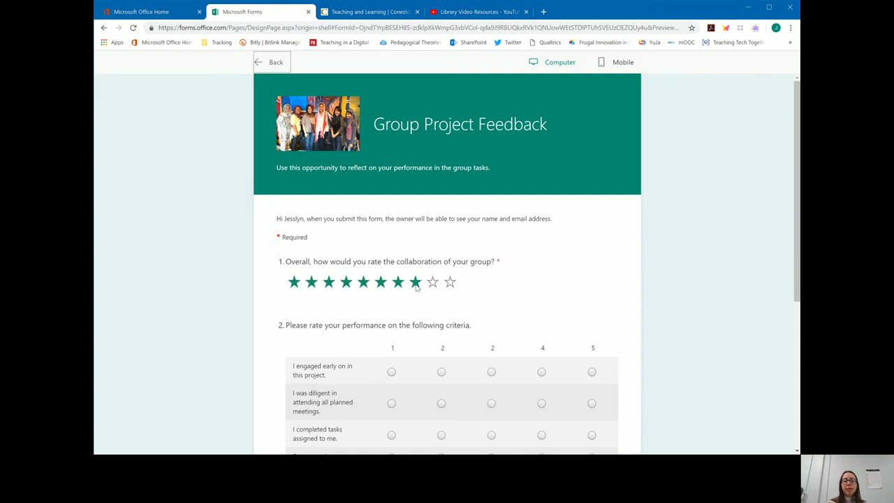
Answer the five performance criteria diagonally, from the first column for the first statement to the fifth column for Statement 5.
{"action": "scroll", "coordinate": [418, 298], "scroll_direction": "down", "scroll_amount": 1}
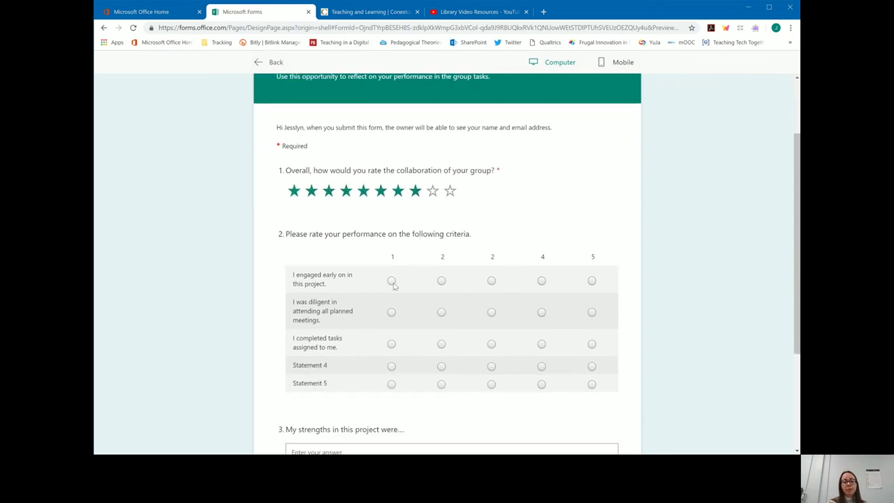
{"action": "left_click", "coordinate": [391, 281]}
{"action": "left_click", "coordinate": [441, 314]}
{"action": "left_click", "coordinate": [491, 344]}
{"action": "left_click", "coordinate": [541, 367]}
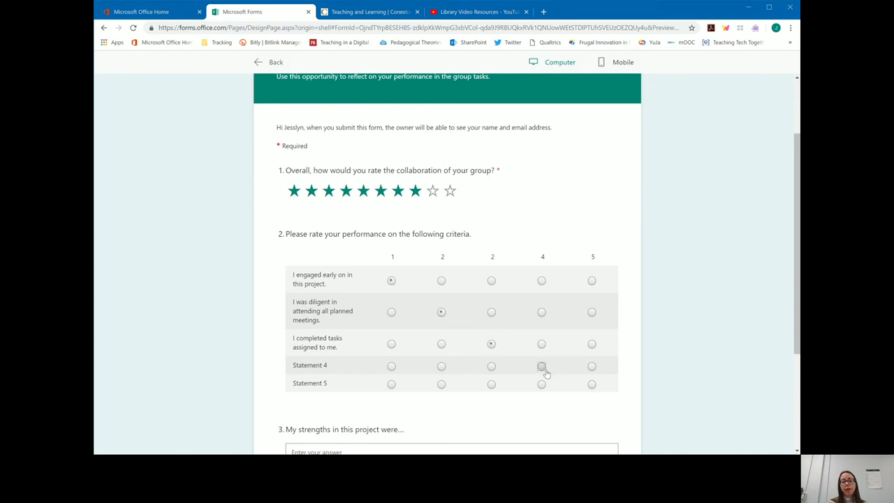
Answer the strengths question with "Entered some text" and submit the response.
{"action": "scroll", "coordinate": [544, 377], "scroll_direction": "down", "scroll_amount": 2}
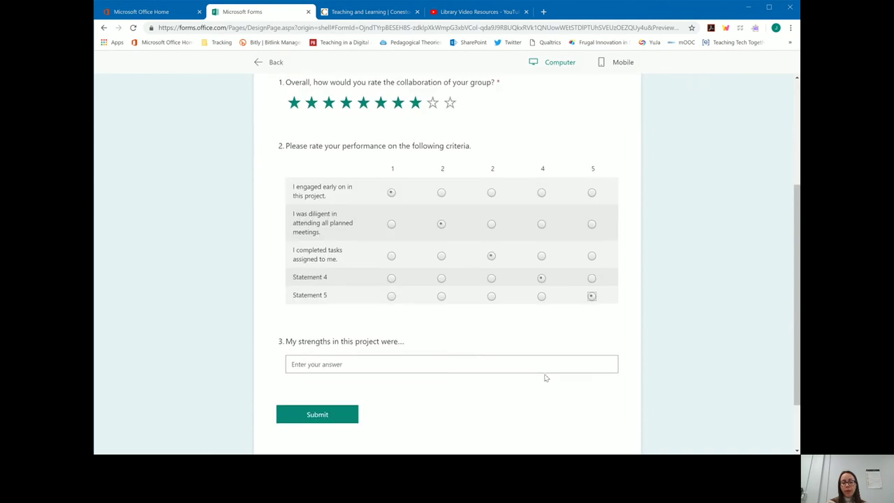
{"action": "left_click", "coordinate": [370, 318]}
{"action": "type", "text": "Entered some"}
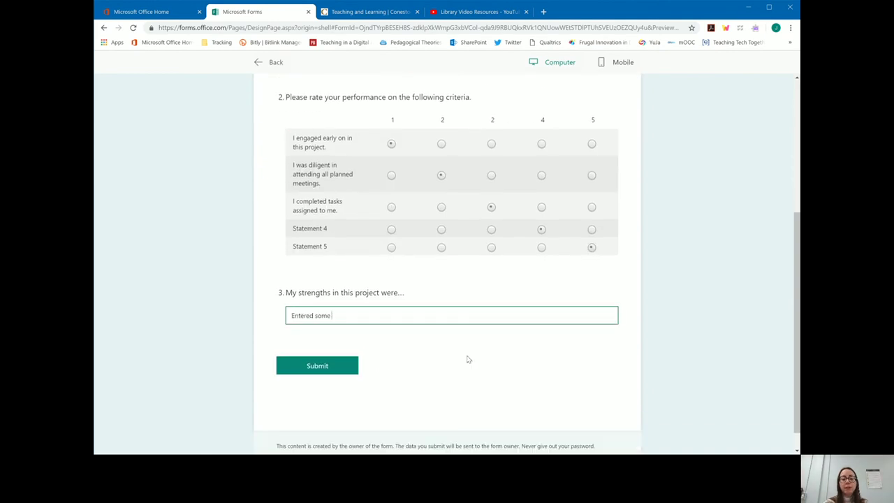
{"action": "type", "text": " text"}
{"action": "left_click", "coordinate": [349, 365]}
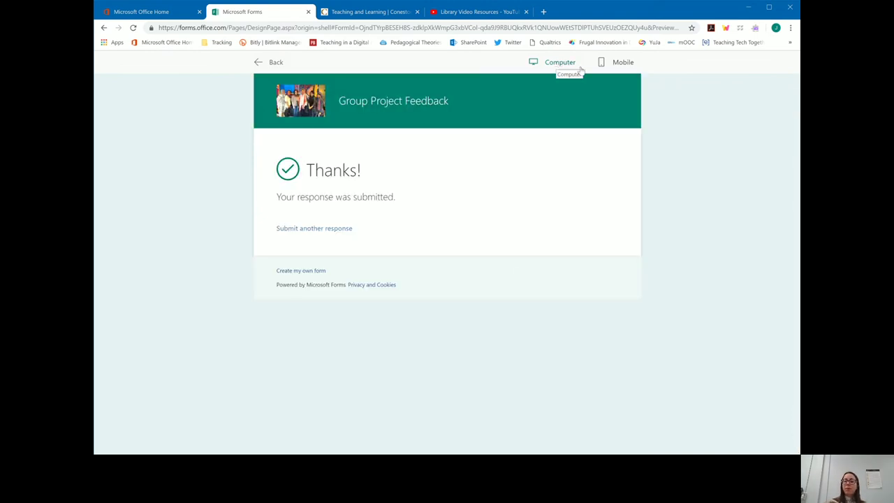
Switch the preview to the mobile layout, start another response and rate the group's collaboration 7 stars.
{"action": "left_click", "coordinate": [622, 64]}
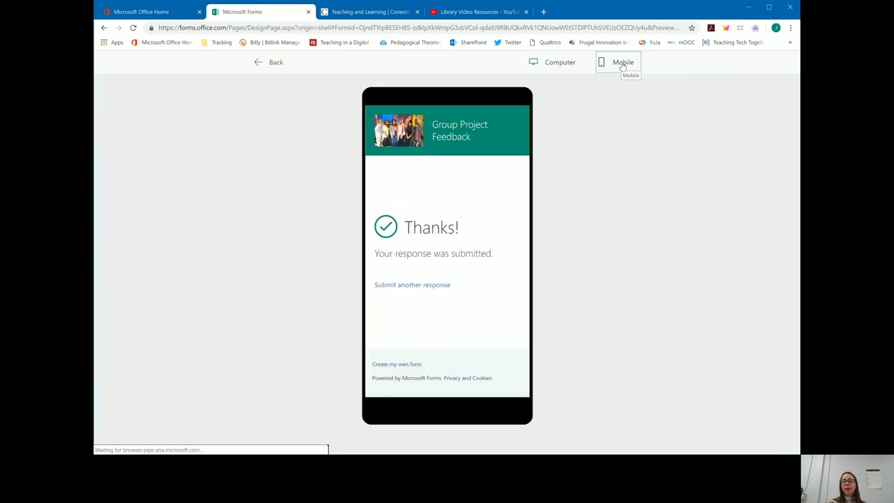
{"action": "left_click", "coordinate": [419, 284]}
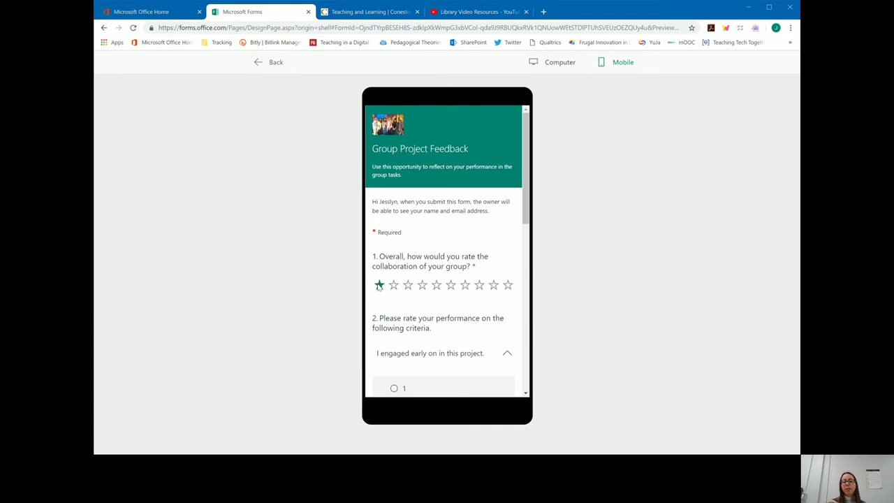
{"action": "left_click", "coordinate": [466, 285]}
In the mobile form, choose the first through fifth options in turn for the five performance statements.
{"action": "scroll", "coordinate": [421, 301], "scroll_direction": "down", "scroll_amount": 2}
{"action": "left_click", "coordinate": [395, 299]}
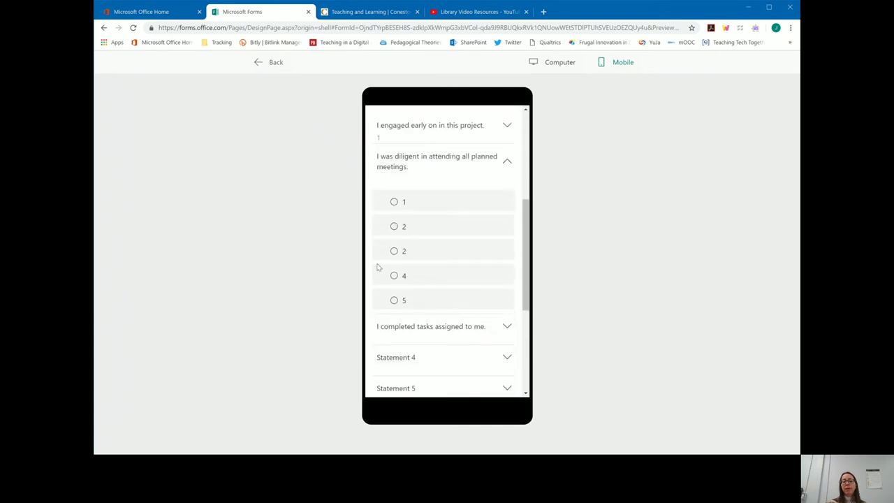
{"action": "left_click", "coordinate": [394, 228]}
{"action": "left_click", "coordinate": [394, 282]}
{"action": "left_click", "coordinate": [394, 339]}
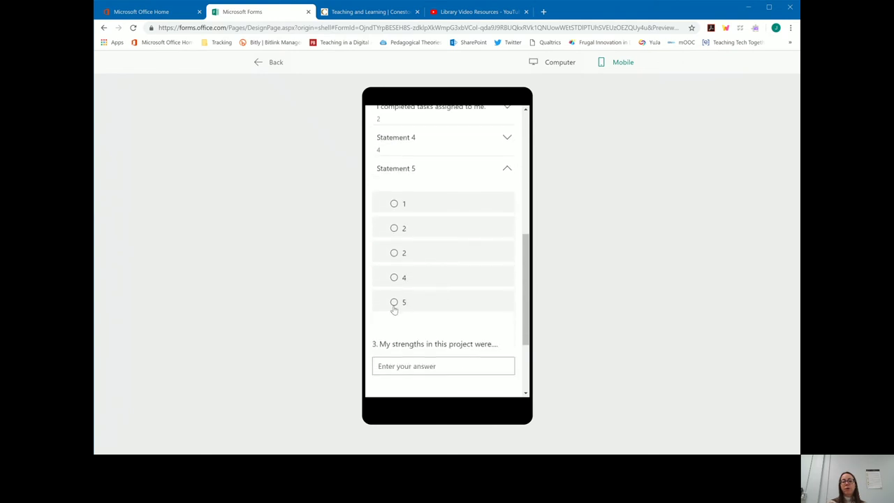
{"action": "left_click", "coordinate": [394, 303]}
Enter "text here" as the strengths answer and submit the mobile response.
{"action": "left_click", "coordinate": [391, 249]}
{"action": "type", "text": "text here"}
{"action": "left_click", "coordinate": [445, 300]}
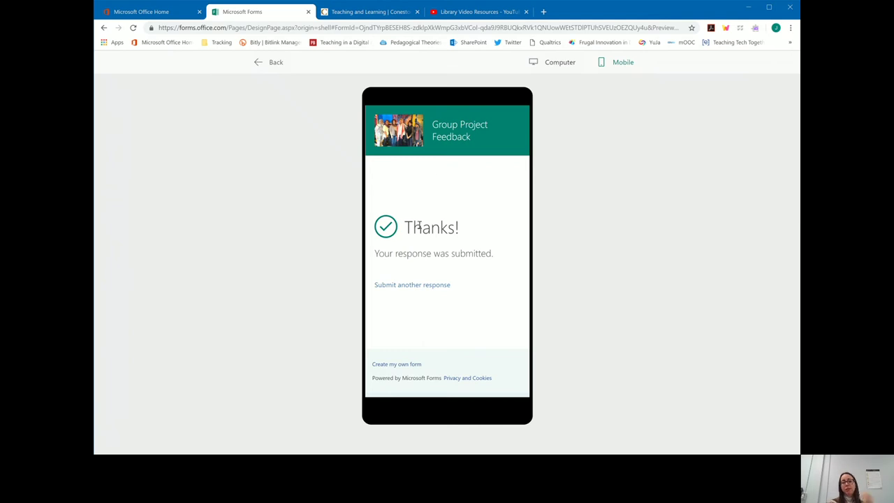
Return to editing the form and relabel the third rating column of the performance criteria question as 3.
{"action": "left_click", "coordinate": [276, 63]}
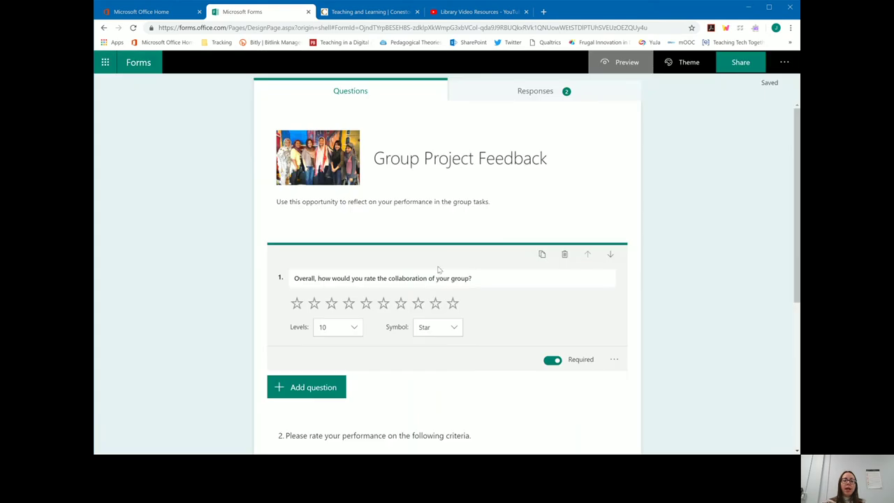
{"action": "scroll", "coordinate": [427, 339], "scroll_direction": "down", "scroll_amount": 3}
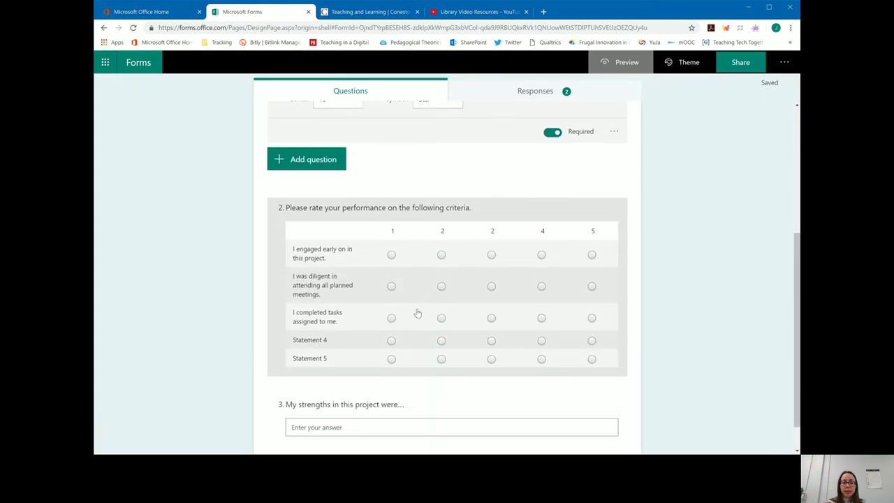
{"action": "left_click", "coordinate": [493, 233]}
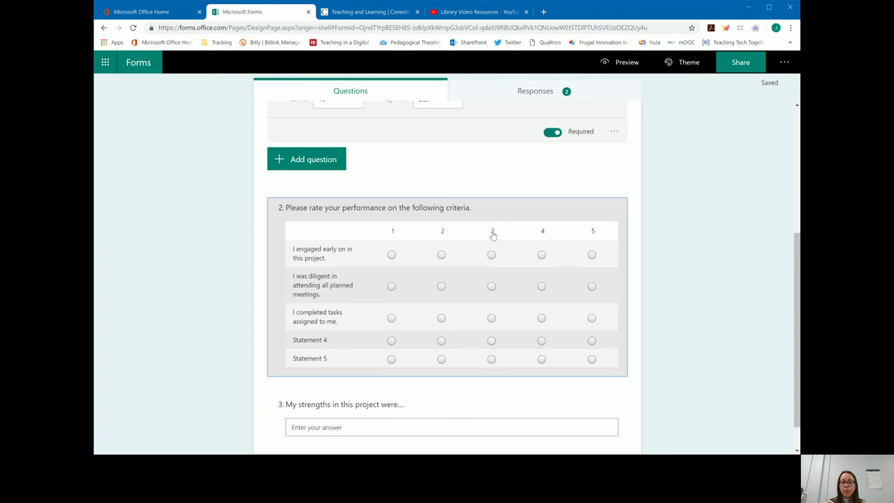
{"action": "left_click", "coordinate": [485, 178]}
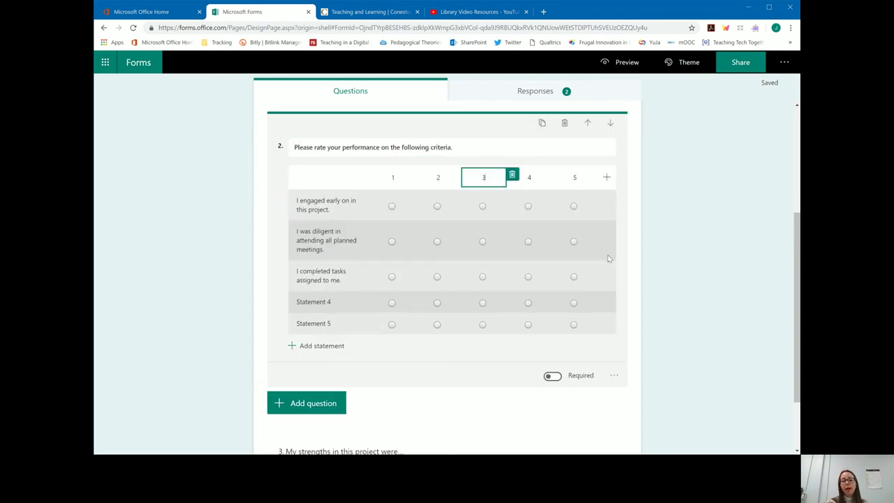
{"action": "type", "text": "3"}
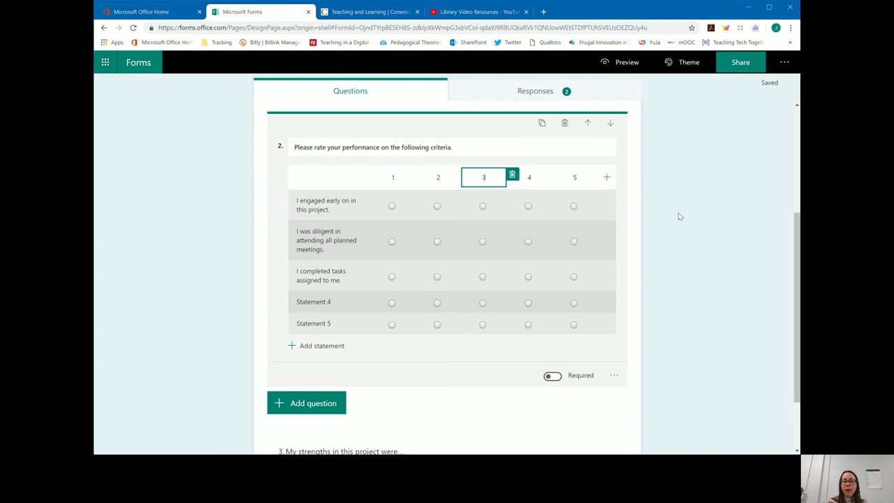
{"action": "left_click", "coordinate": [687, 241]}
Preview the form to check the rating column labels, and return to the editor.
{"action": "left_click", "coordinate": [626, 63]}
{"action": "scroll", "coordinate": [455, 259], "scroll_direction": "down", "scroll_amount": 2}
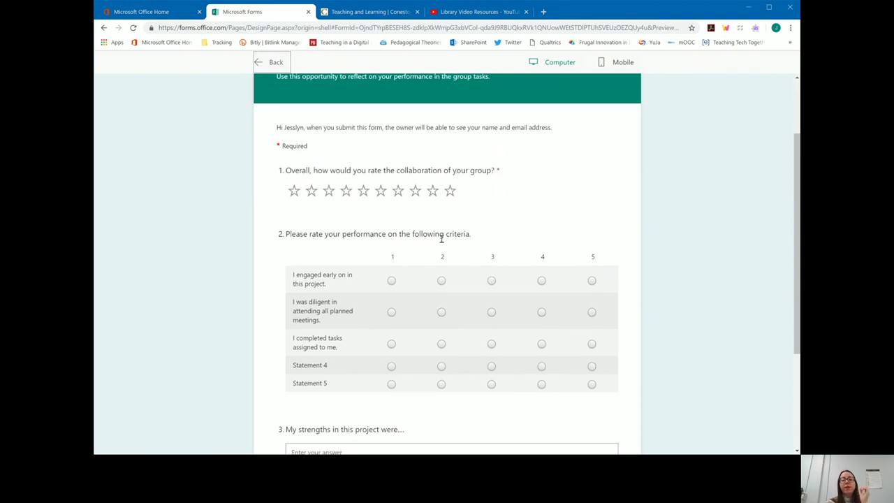
{"action": "scroll", "coordinate": [430, 225], "scroll_direction": "up", "scroll_amount": 2}
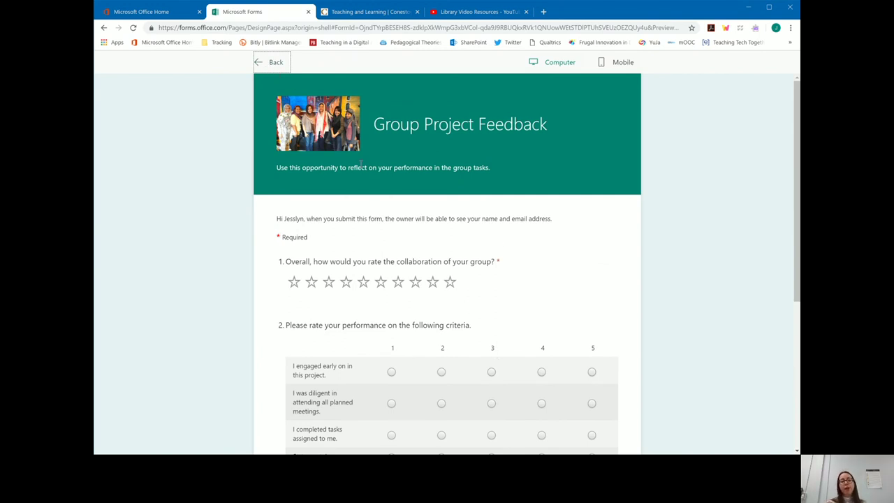
{"action": "left_click", "coordinate": [277, 62]}
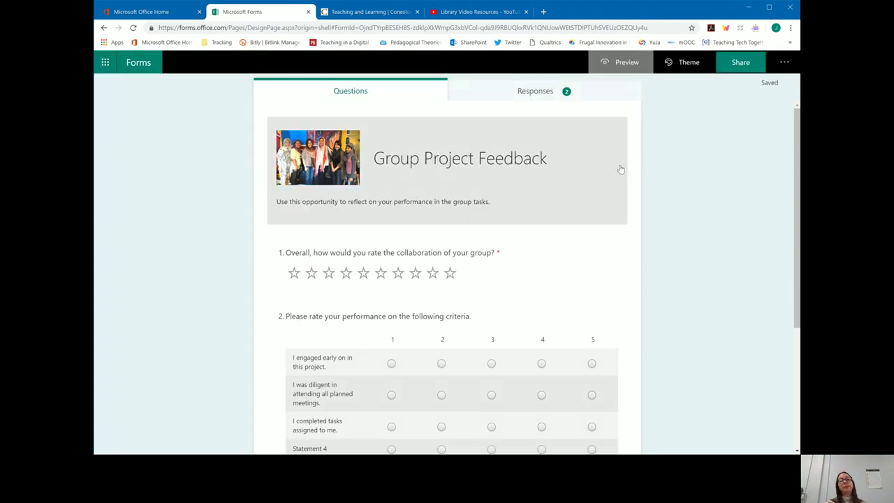
Open the form's responses and examine the average star rating, the performance criteria chart and the latest text answers.
{"action": "left_click", "coordinate": [546, 94]}
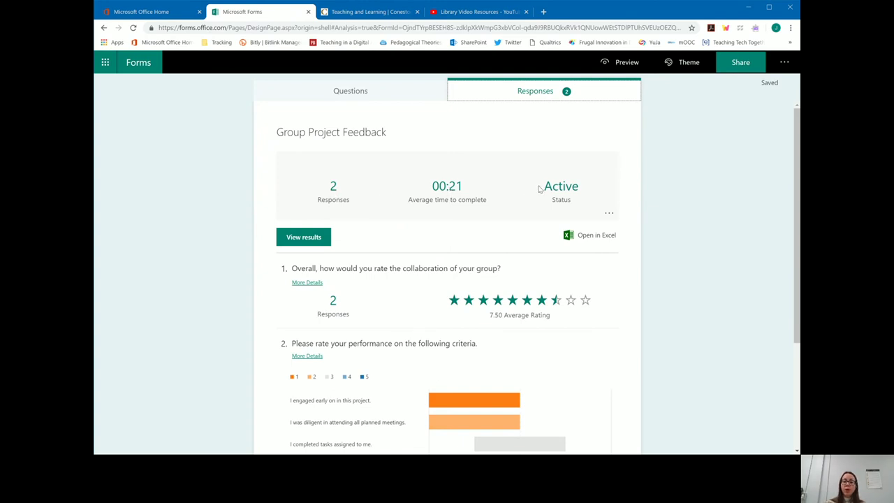
{"action": "scroll", "coordinate": [455, 219], "scroll_direction": "down", "scroll_amount": 3}
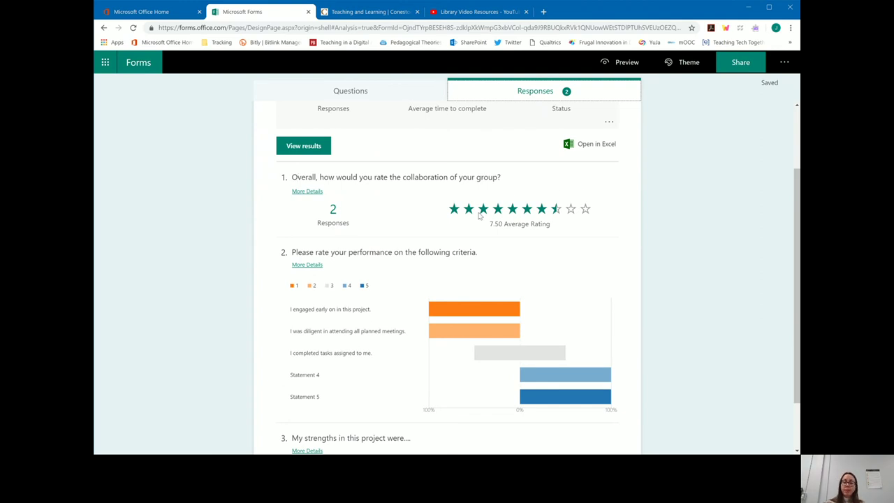
{"action": "mouse_move", "coordinate": [559, 221]}
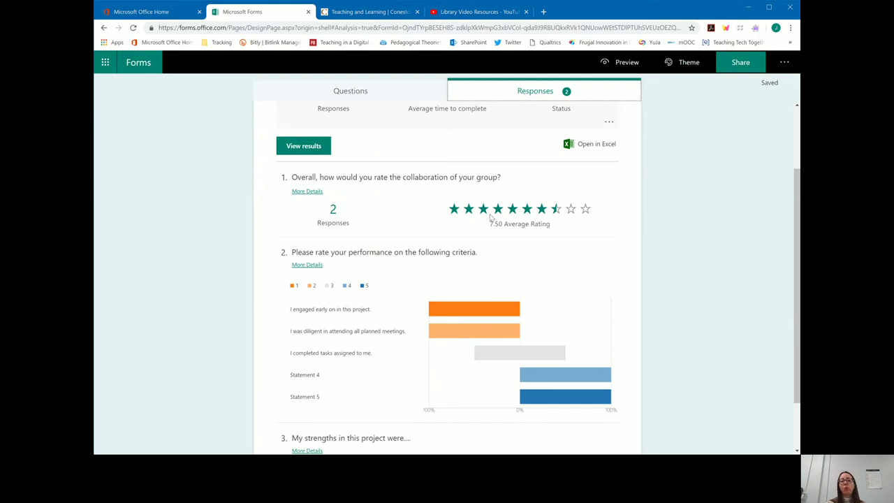
{"action": "scroll", "coordinate": [546, 234], "scroll_direction": "down", "scroll_amount": 1}
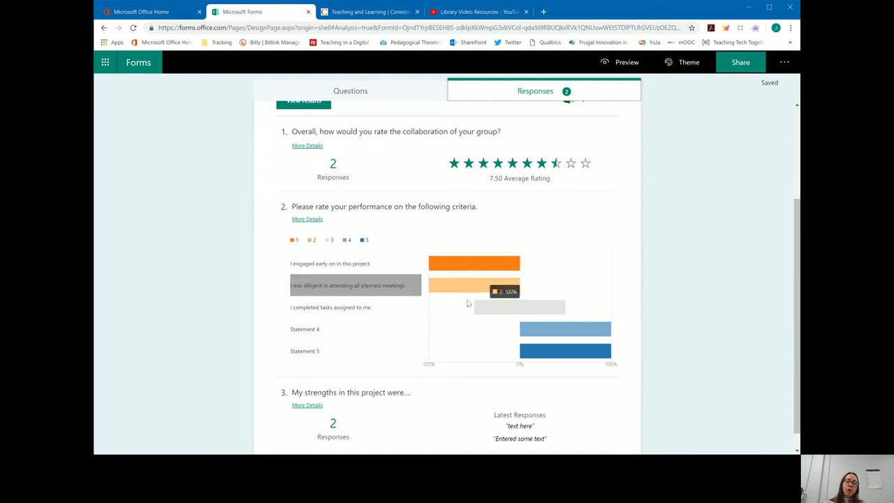
{"action": "mouse_move", "coordinate": [479, 296]}
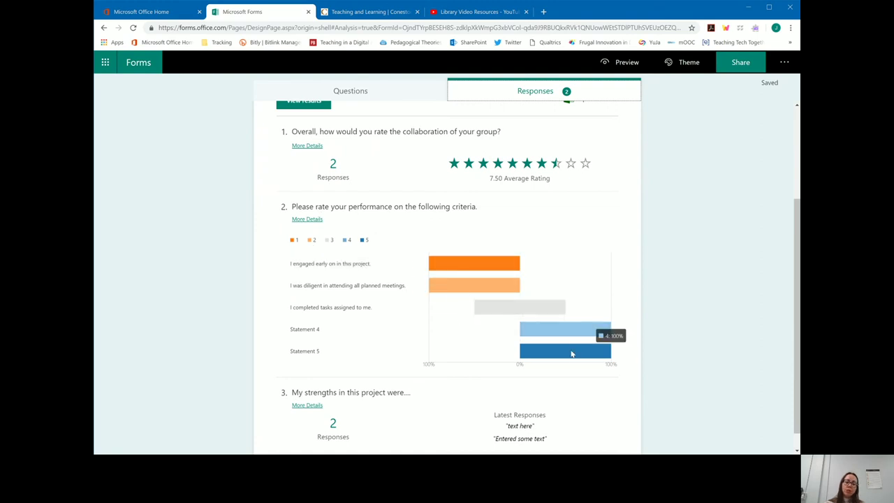
{"action": "mouse_move", "coordinate": [571, 359]}
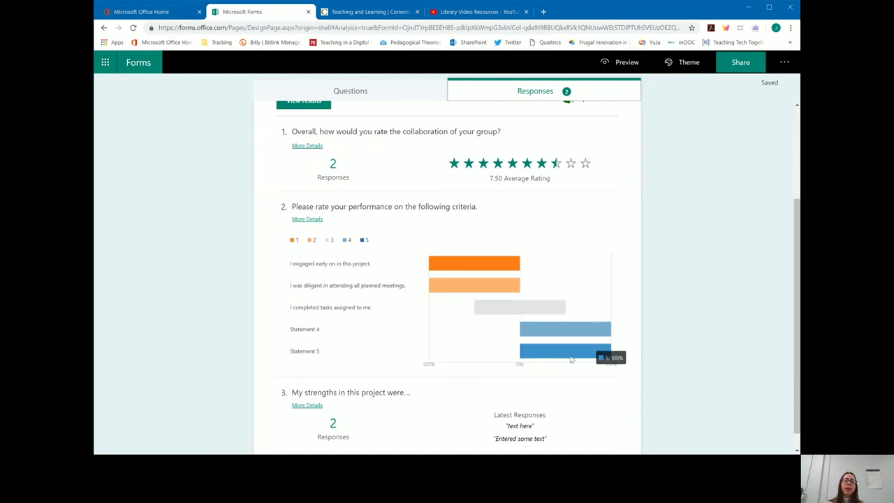
{"action": "scroll", "coordinate": [570, 359], "scroll_direction": "down", "scroll_amount": 1}
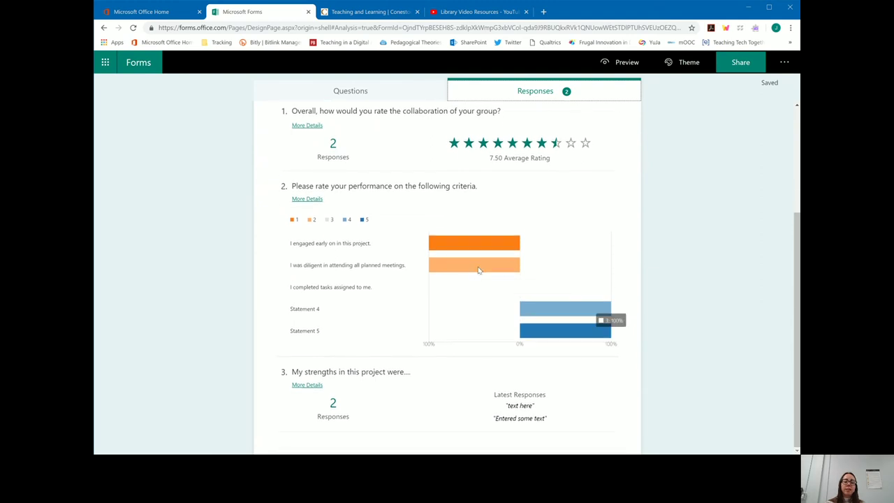
{"action": "mouse_move", "coordinate": [463, 267]}
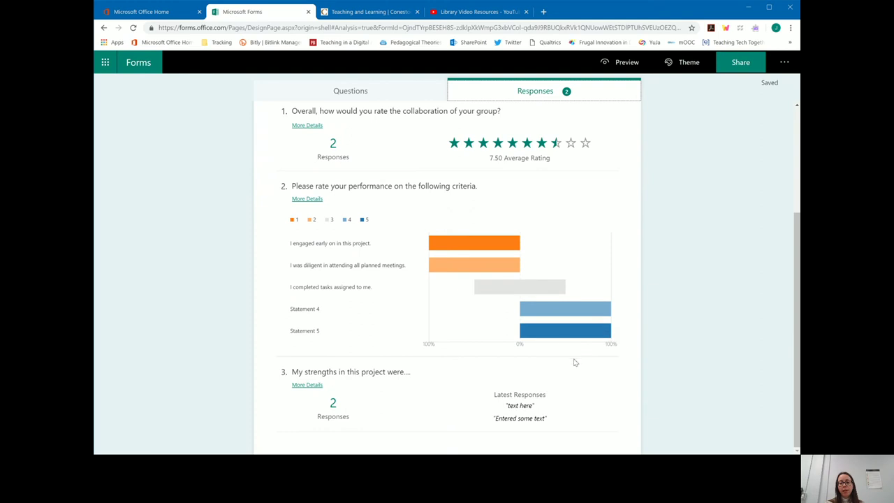
{"action": "mouse_move", "coordinate": [492, 241]}
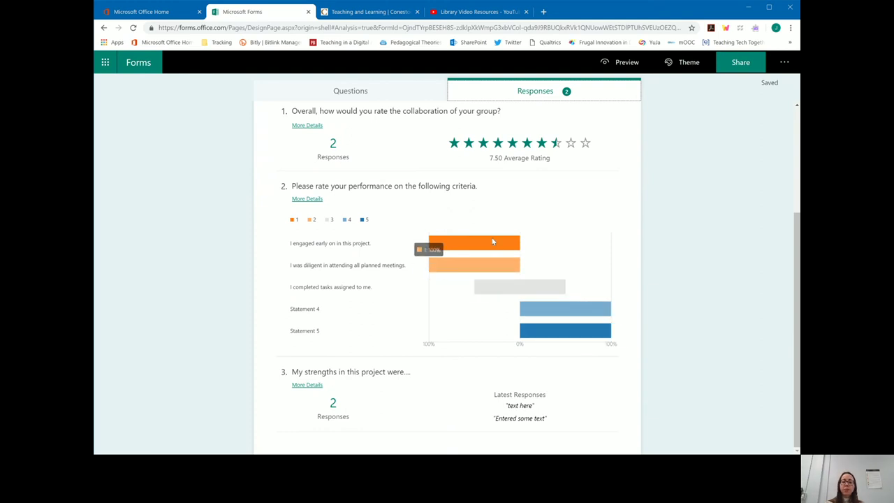
View the detailed list of answers to the strengths question, and close it to return to the response summary.
{"action": "left_click", "coordinate": [307, 385]}
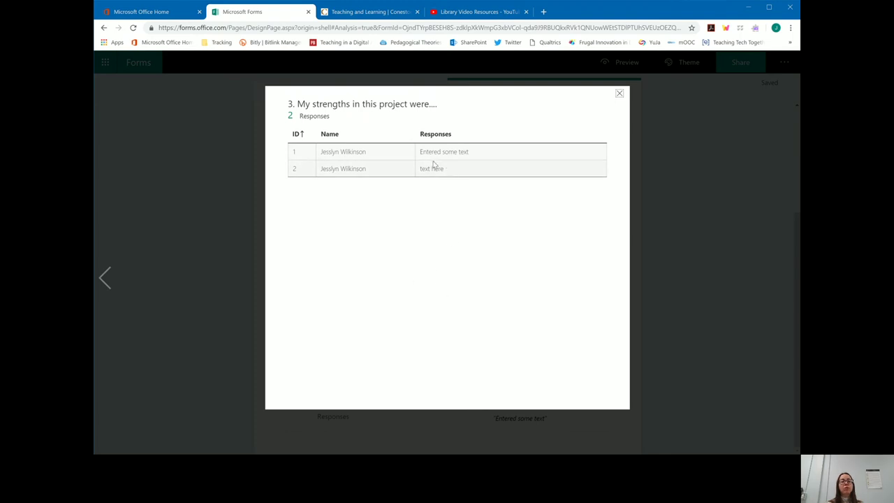
{"action": "left_click", "coordinate": [619, 93]}
{"action": "scroll", "coordinate": [503, 297], "scroll_direction": "up", "scroll_amount": 3}
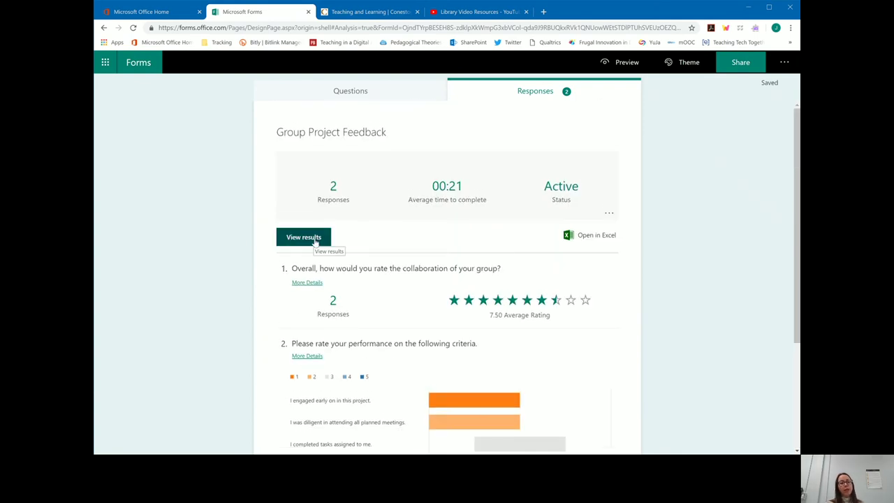
Open the individual results and review the first responder's answers to all three questions.
{"action": "left_click", "coordinate": [303, 238]}
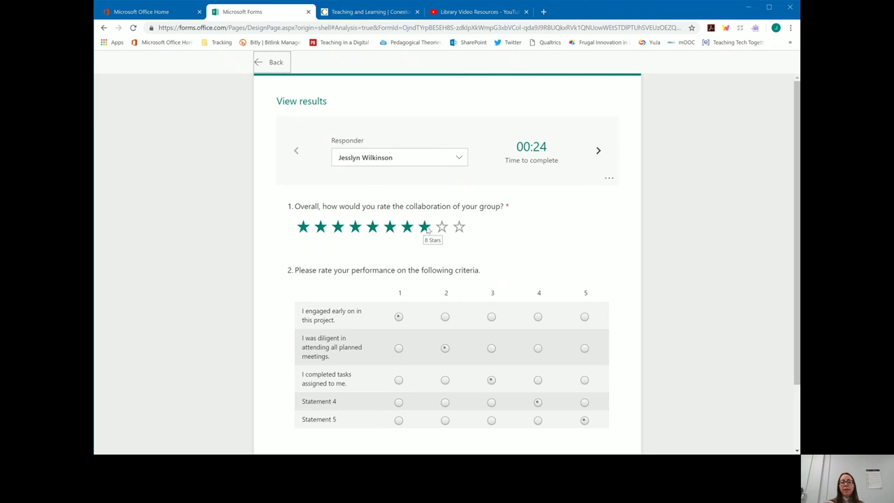
{"action": "scroll", "coordinate": [426, 237], "scroll_direction": "down", "scroll_amount": 1}
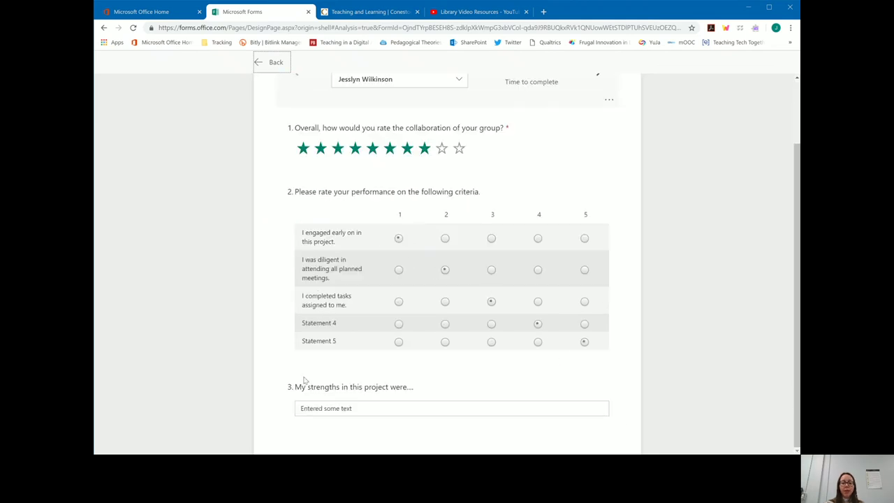
{"action": "scroll", "coordinate": [424, 412], "scroll_direction": "up", "scroll_amount": 1}
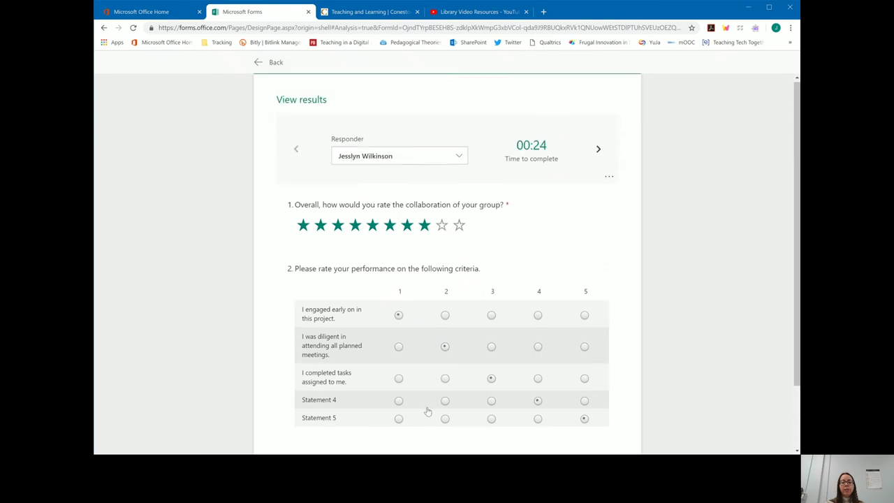
Advance to the second responder's individual result and review the answers to all three questions.
{"action": "left_click", "coordinate": [599, 151]}
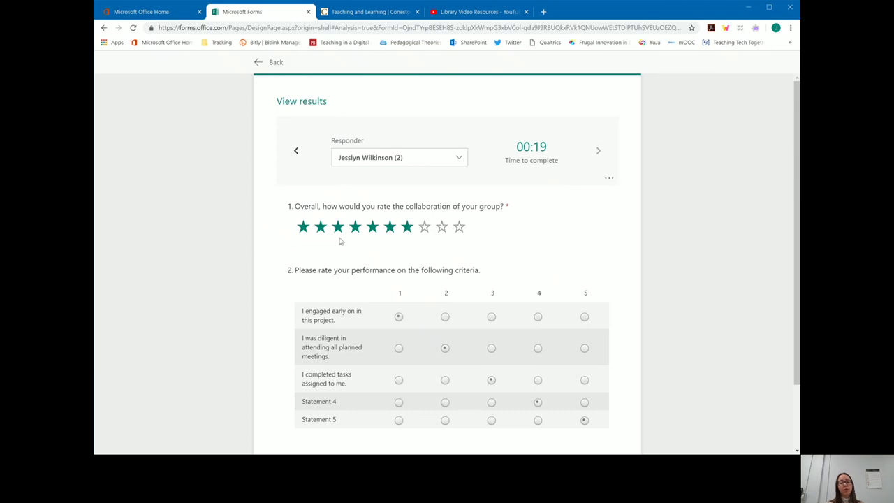
{"action": "scroll", "coordinate": [597, 427], "scroll_direction": "down", "scroll_amount": 2}
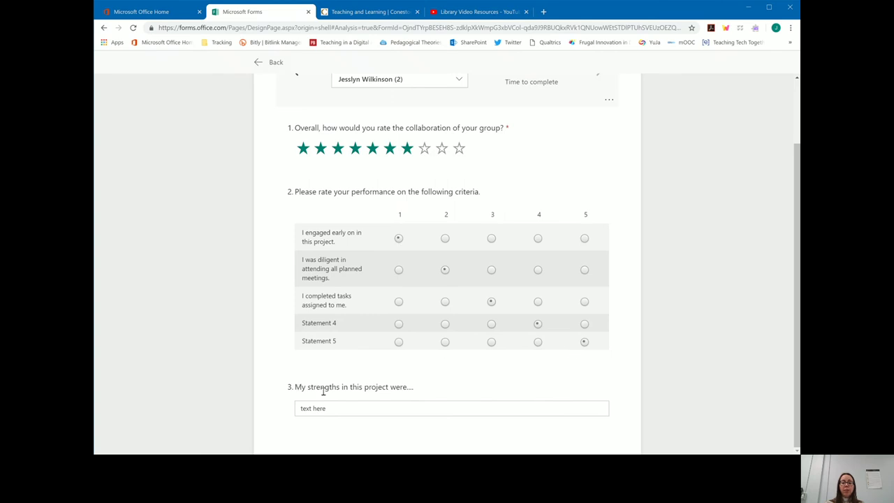
{"action": "scroll", "coordinate": [389, 425], "scroll_direction": "up", "scroll_amount": 2}
Open the print preview for the second response, choose Save as PDF as the destination, and cancel printing.
{"action": "left_click", "coordinate": [609, 180]}
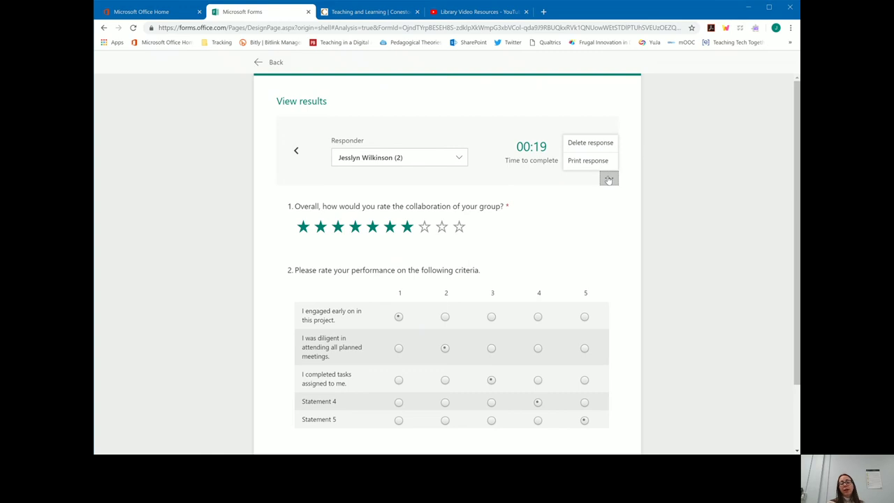
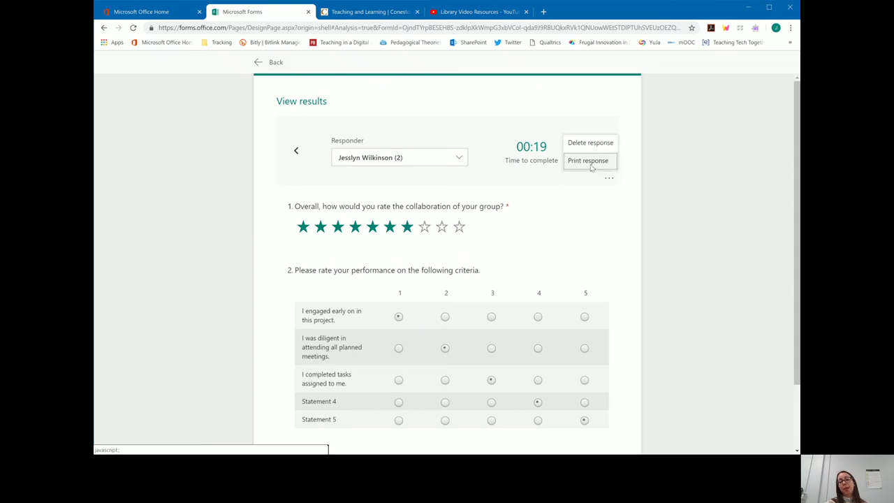
{"action": "left_click", "coordinate": [590, 167]}
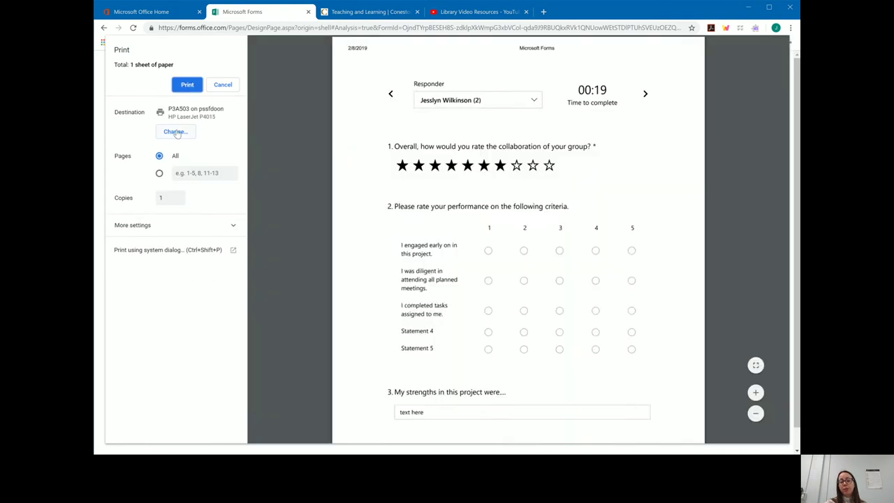
{"action": "left_click", "coordinate": [176, 132]}
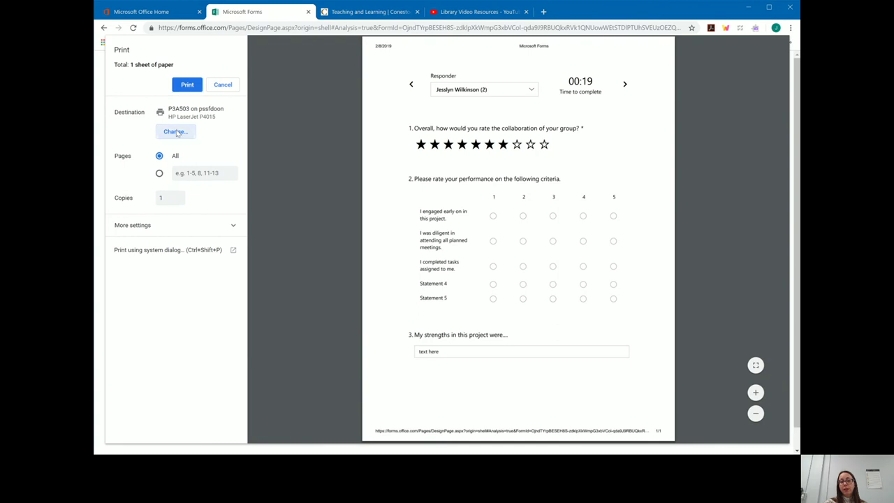
{"action": "left_click", "coordinate": [347, 152]}
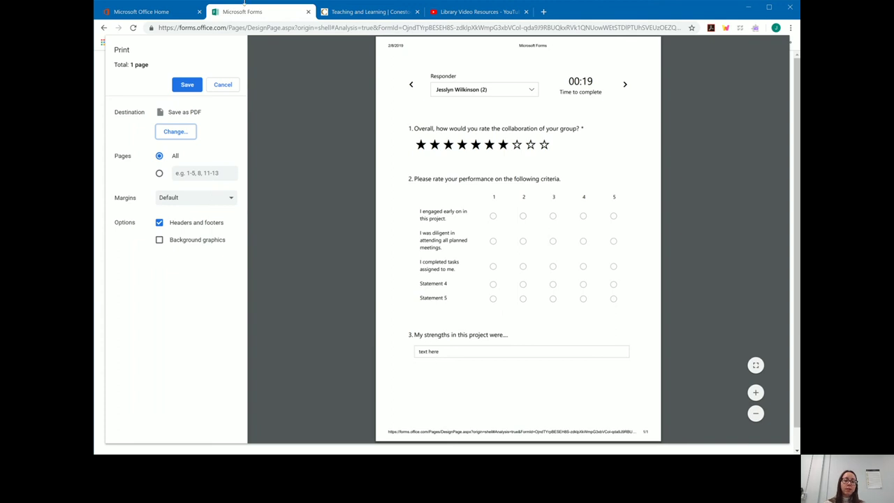
{"action": "left_click", "coordinate": [231, 90]}
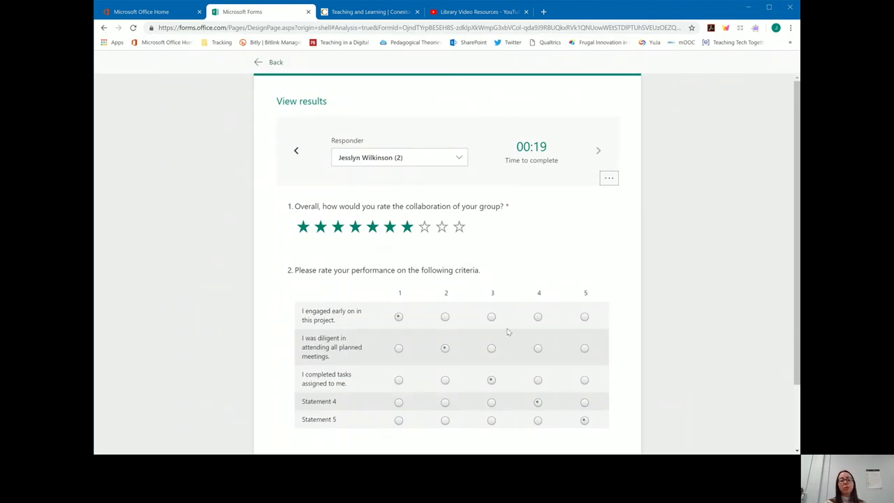
Return to the form's questions and set the response sharing permission to Anyone with the link can respond.
{"action": "left_click", "coordinate": [275, 63]}
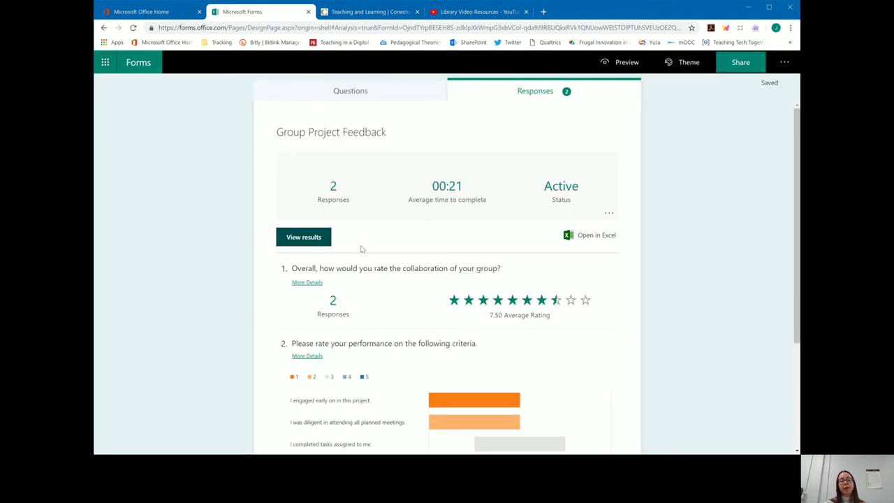
{"action": "left_click", "coordinate": [341, 99]}
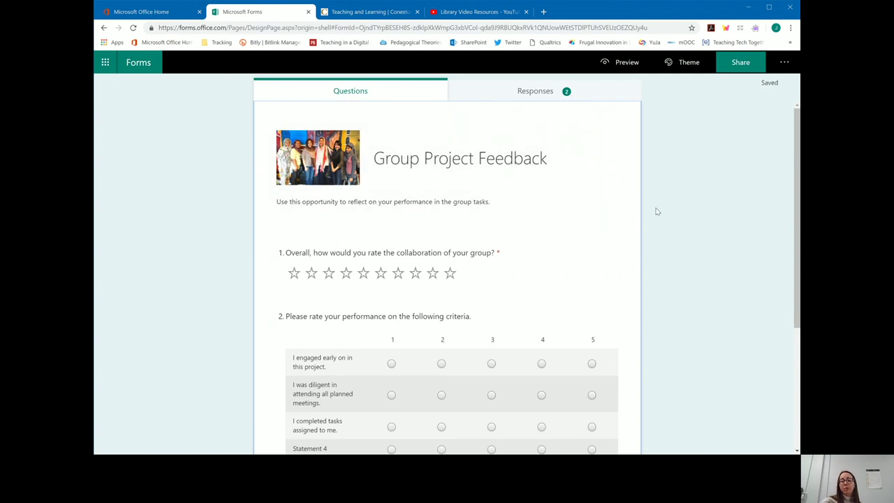
{"action": "left_click", "coordinate": [736, 62]}
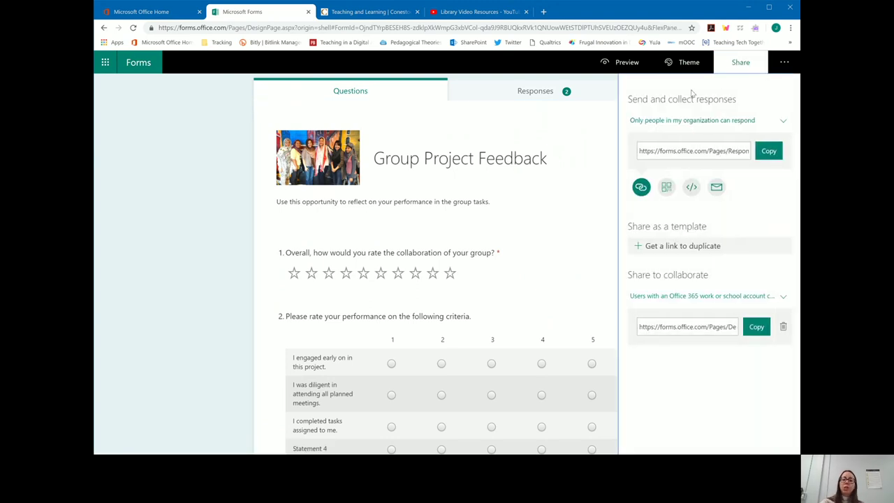
{"action": "double_click", "coordinate": [633, 99]}
{"action": "left_click_drag", "start_coordinate": [667, 101], "coordinate": [742, 105]}
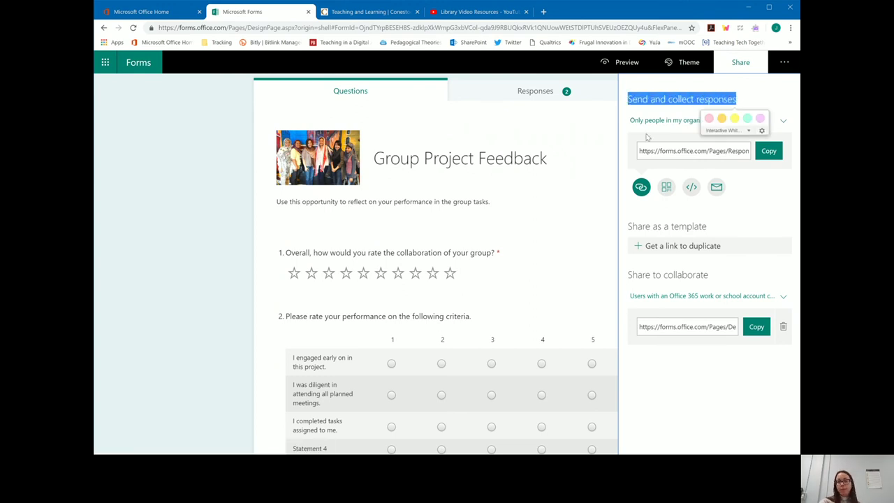
{"action": "left_click", "coordinate": [664, 122]}
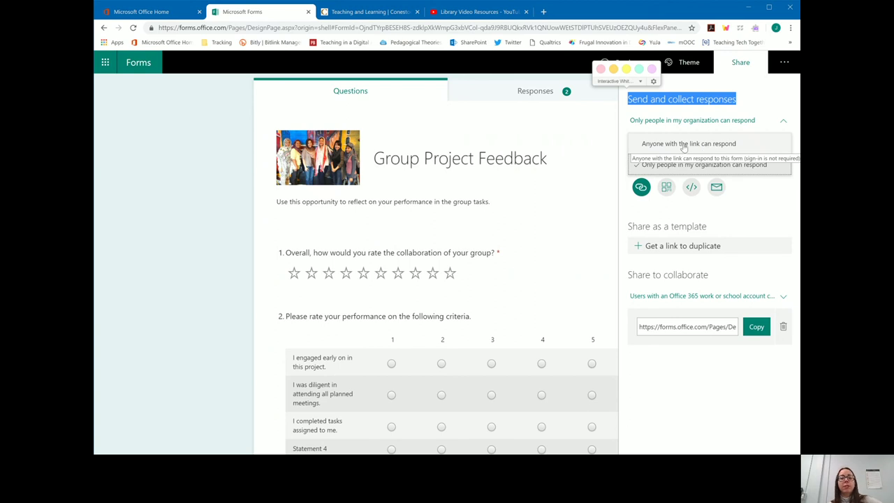
{"action": "left_click", "coordinate": [725, 145]}
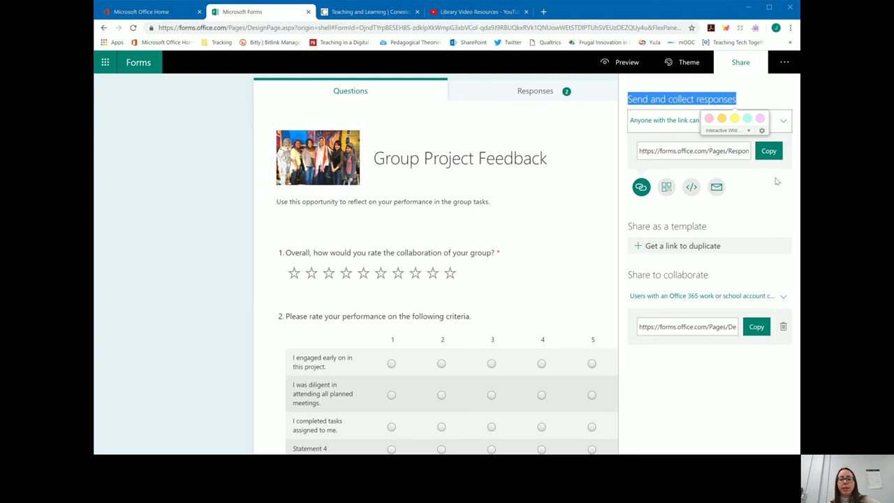
{"action": "left_click", "coordinate": [768, 198]}
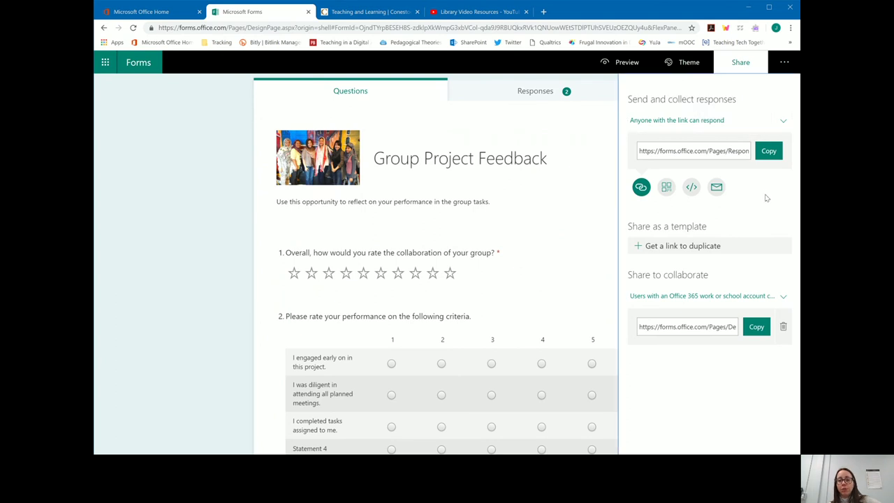
Copy the link for sending the form and collecting responses.
{"action": "left_click", "coordinate": [684, 152]}
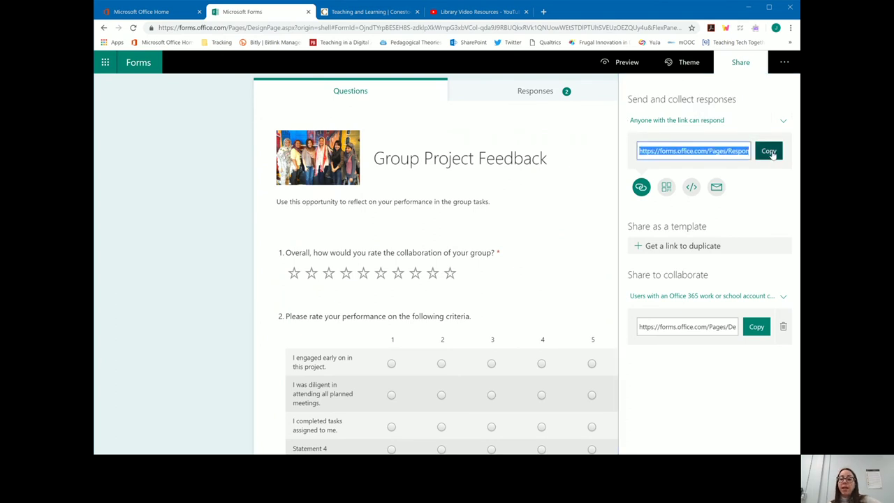
{"action": "left_click", "coordinate": [769, 151]}
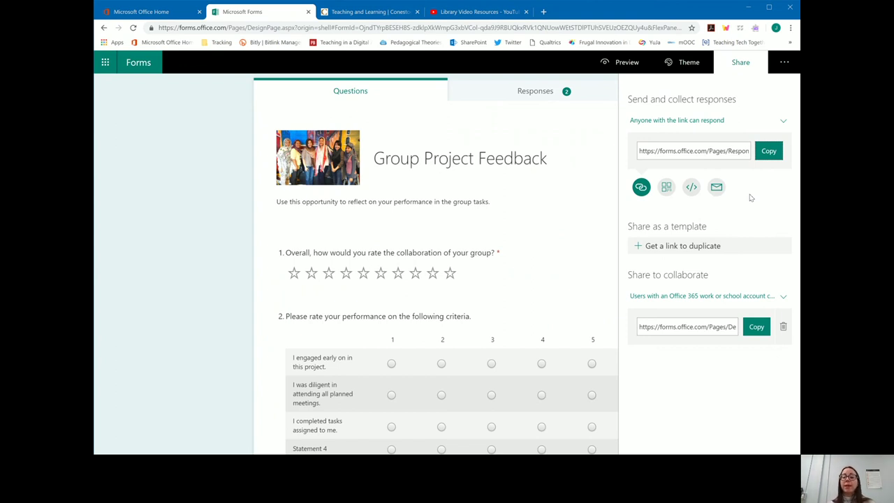
{"action": "left_click", "coordinate": [717, 150]}
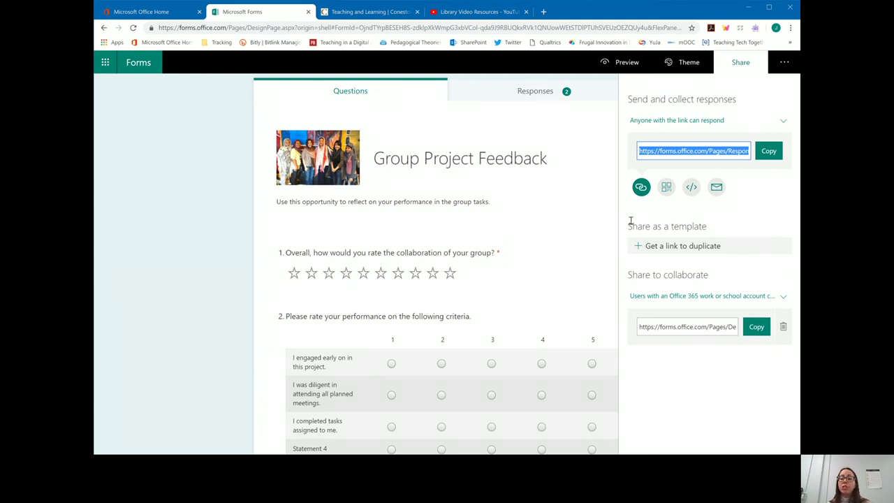
Generate a link for sharing the form as a template that others can duplicate, and copy it.
{"action": "left_click_drag", "start_coordinate": [628, 225], "coordinate": [727, 231]}
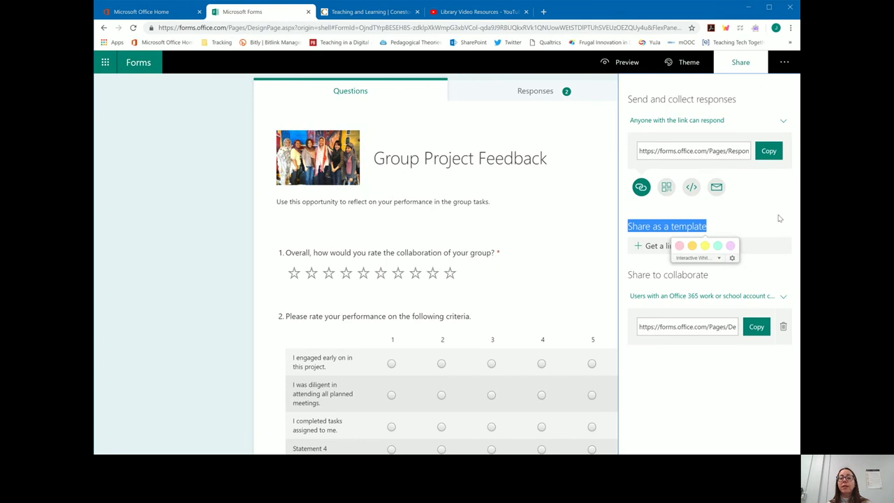
{"action": "left_click", "coordinate": [778, 216]}
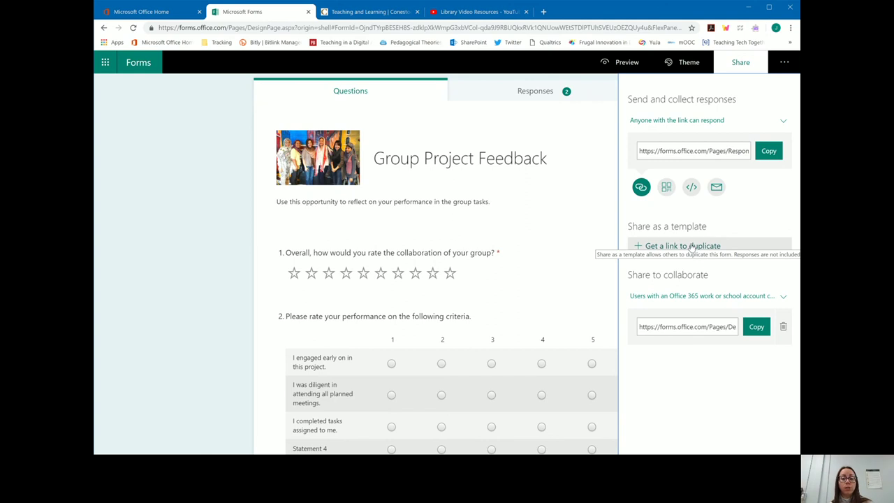
{"action": "left_click", "coordinate": [691, 246]}
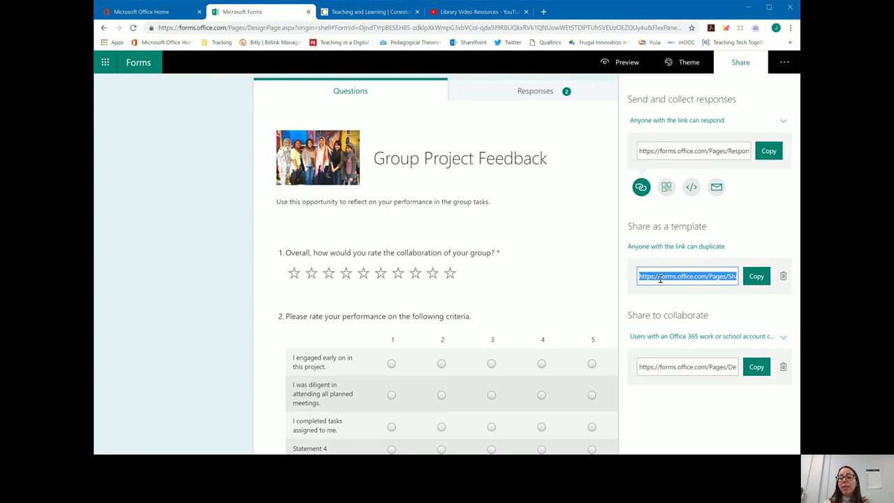
{"action": "left_click", "coordinate": [682, 277]}
{"action": "left_click", "coordinate": [682, 277]}
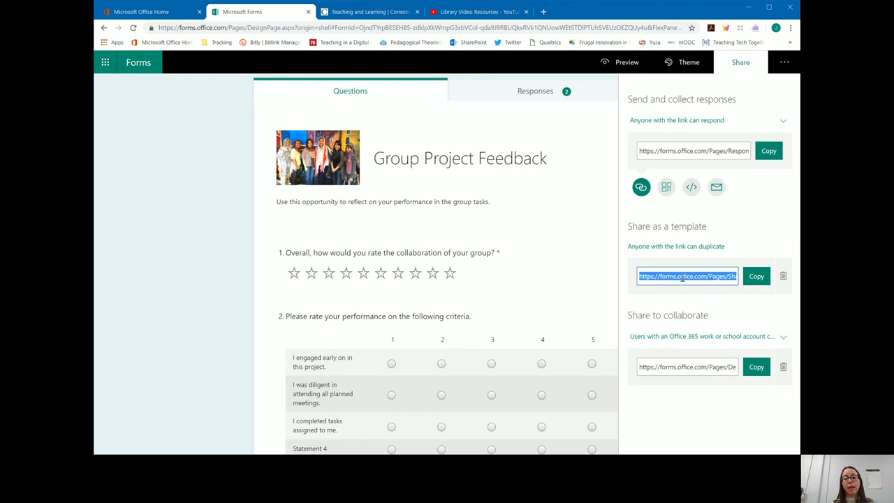
{"action": "left_click", "coordinate": [753, 278]}
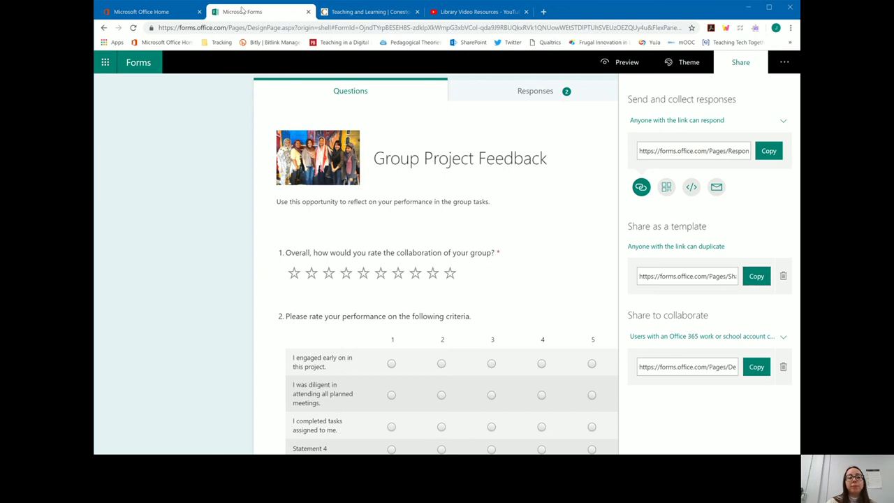
Browse the My forms overview, view the Group Project Feedback form's copy, delete and move options, and check the Shared with me forms.
{"action": "left_click", "coordinate": [144, 63]}
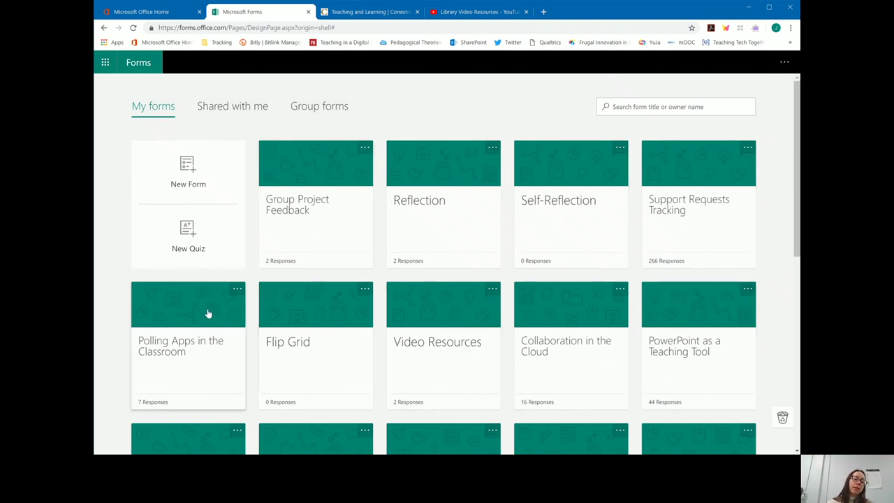
{"action": "scroll", "coordinate": [204, 314], "scroll_direction": "down", "scroll_amount": 1}
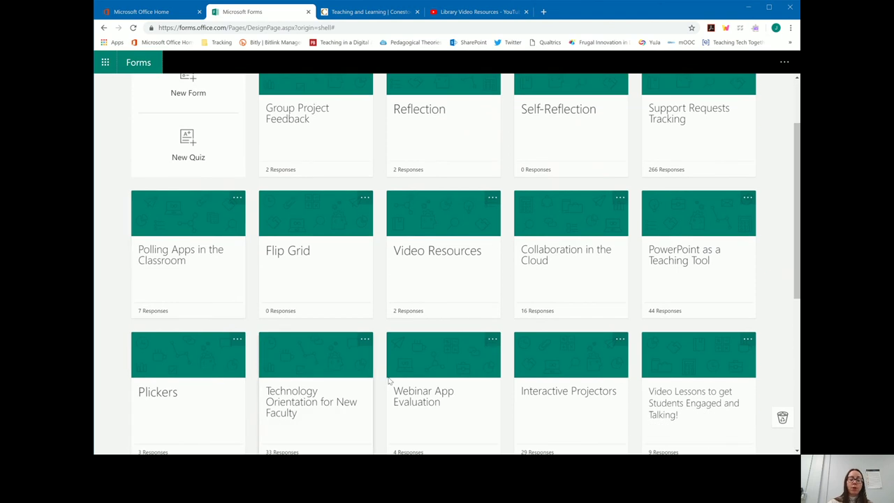
{"action": "scroll", "coordinate": [351, 204], "scroll_direction": "up", "scroll_amount": 1}
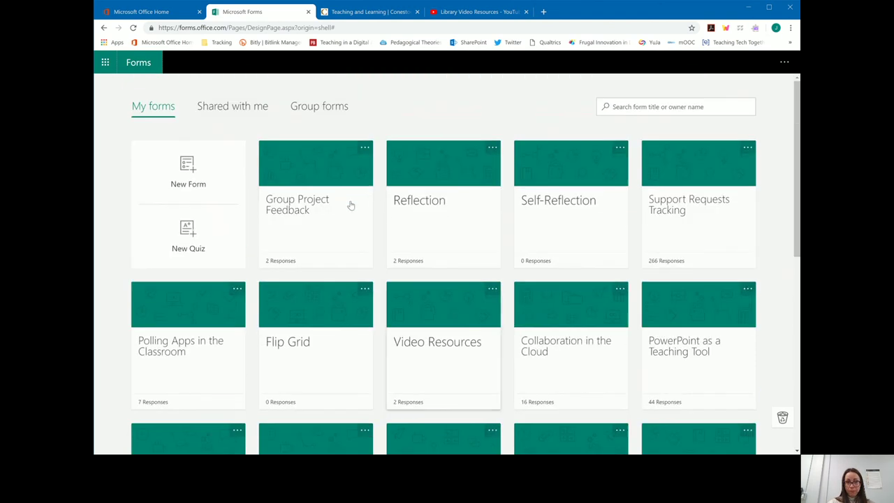
{"action": "left_click", "coordinate": [364, 149]}
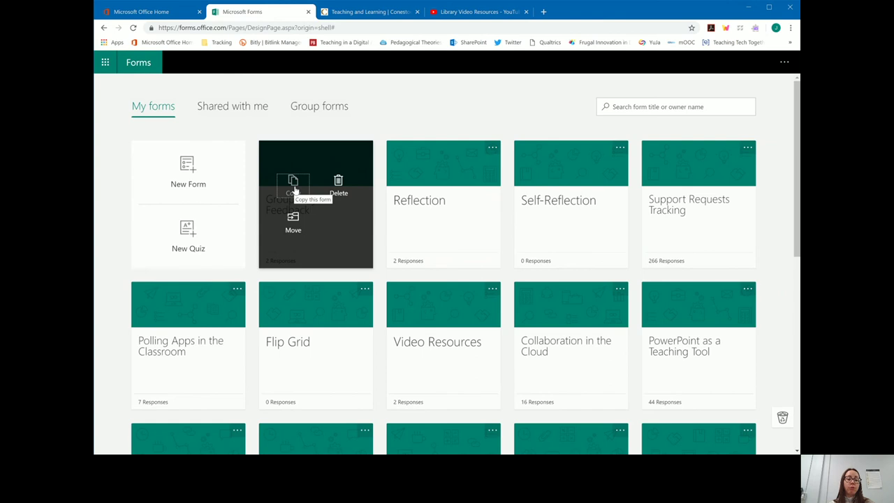
{"action": "left_click", "coordinate": [407, 117]}
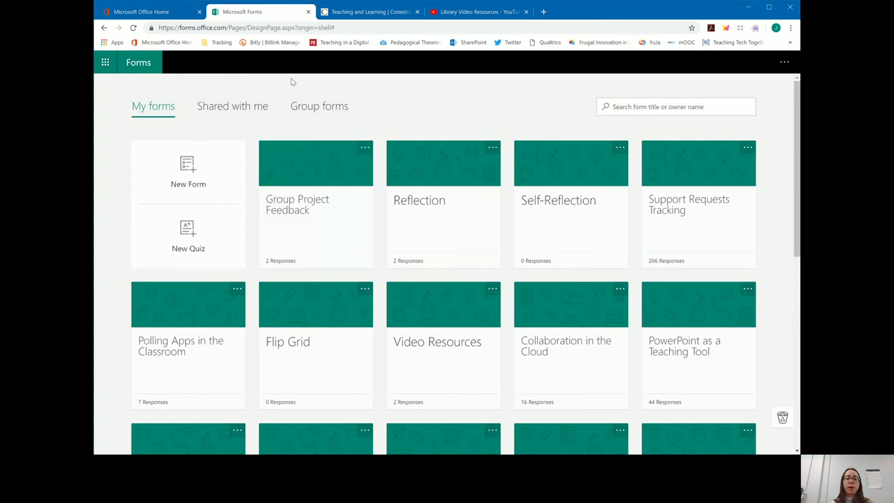
{"action": "left_click", "coordinate": [236, 107]}
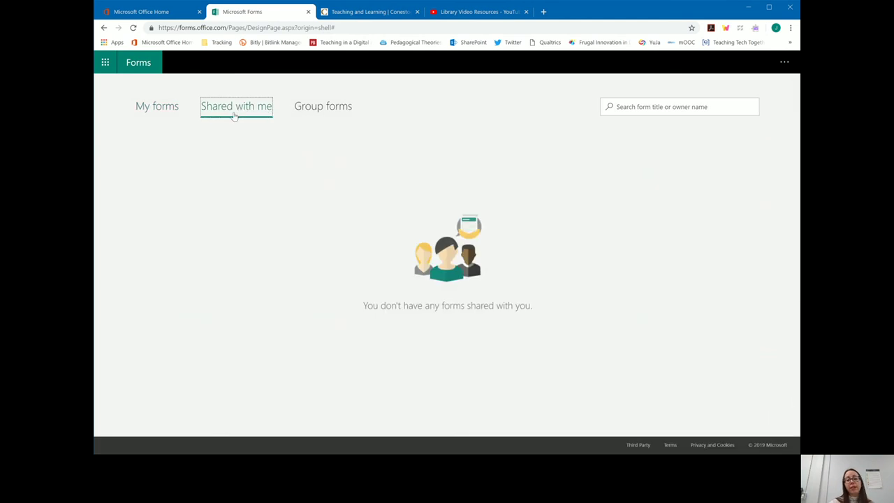
{"action": "left_click", "coordinate": [171, 111]}
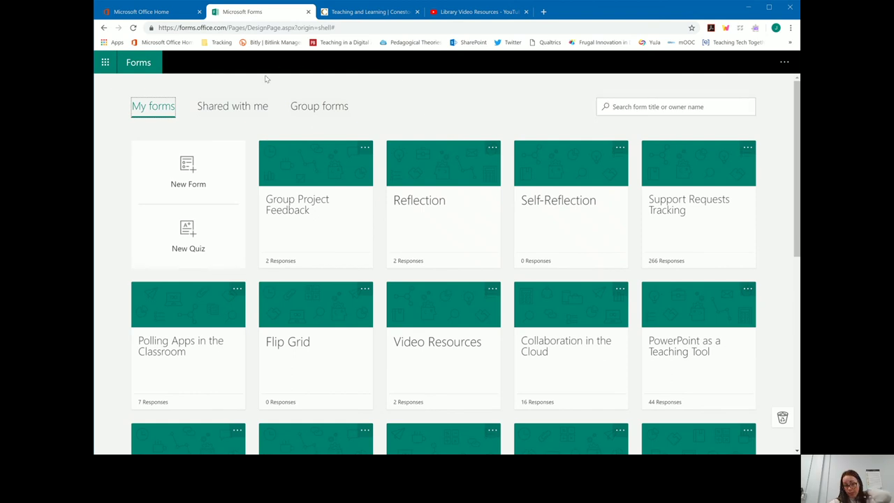
Reopen Forms from the Office 365 home page, and view where its Feedback and Help options are found.
{"action": "left_click", "coordinate": [130, 64]}
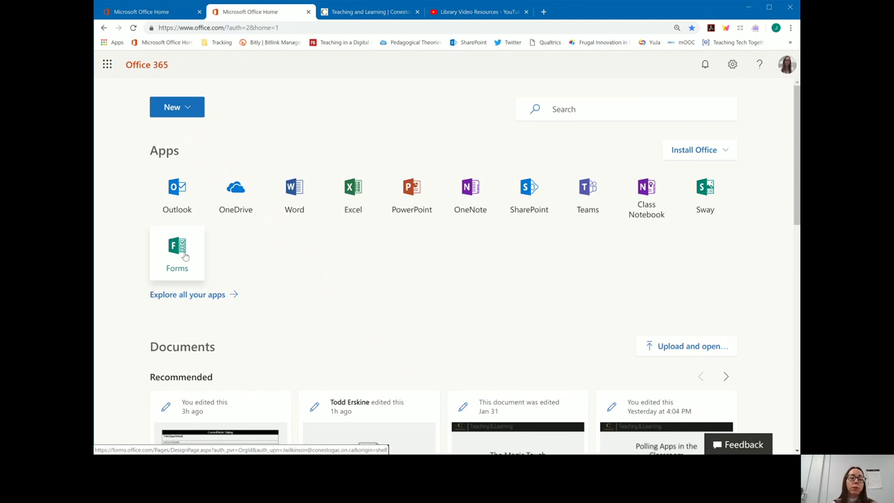
{"action": "left_click", "coordinate": [180, 251]}
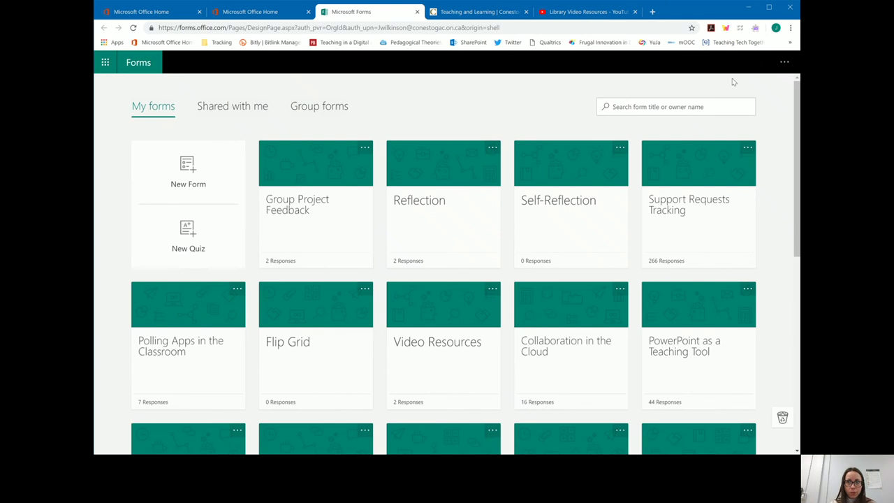
{"action": "left_click", "coordinate": [785, 63]}
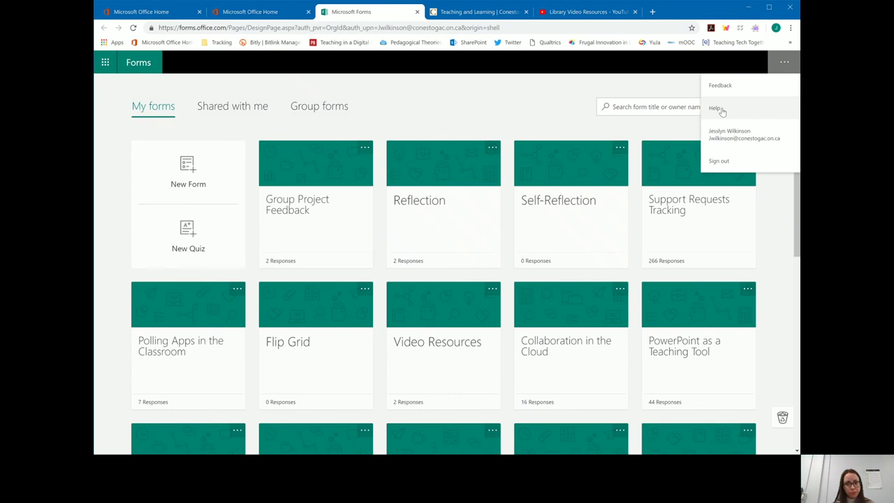
{"action": "left_click", "coordinate": [469, 106]}
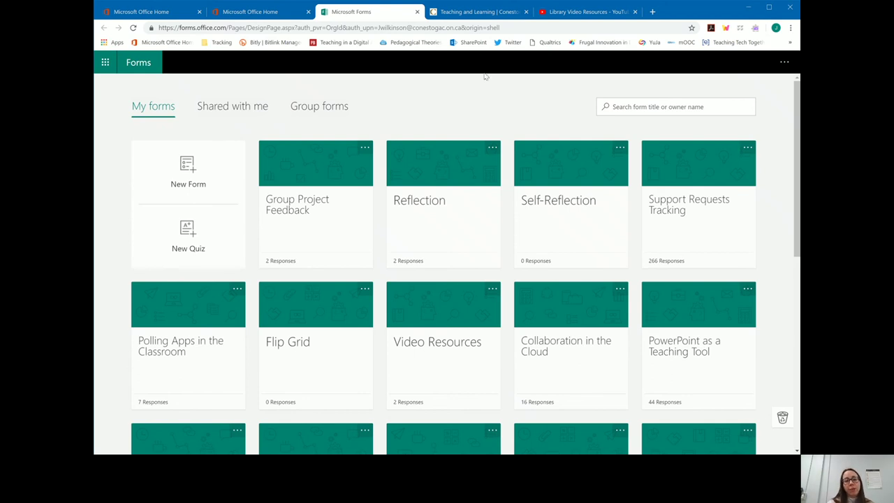
Open the Technology for Teaching page on Conestoga's Teaching and Learning site and review its Polling apps section, collapsing it when done.
{"action": "left_click", "coordinate": [481, 13]}
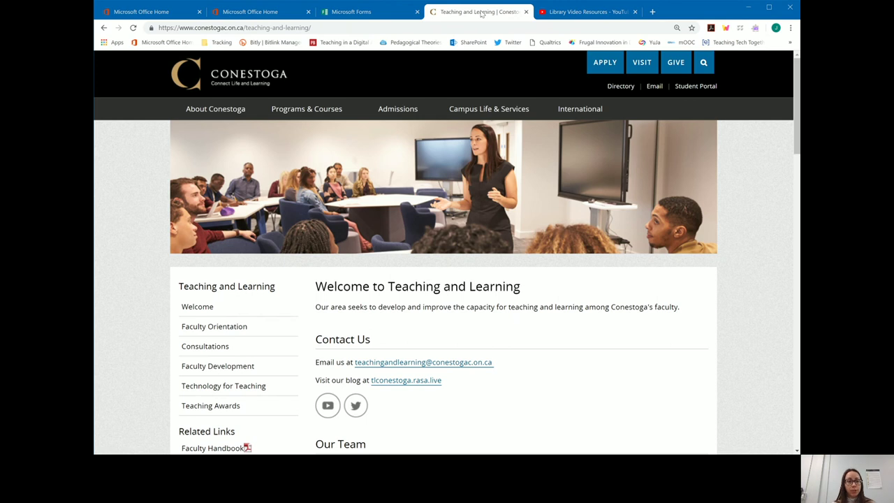
{"action": "mouse_move", "coordinate": [377, 111]}
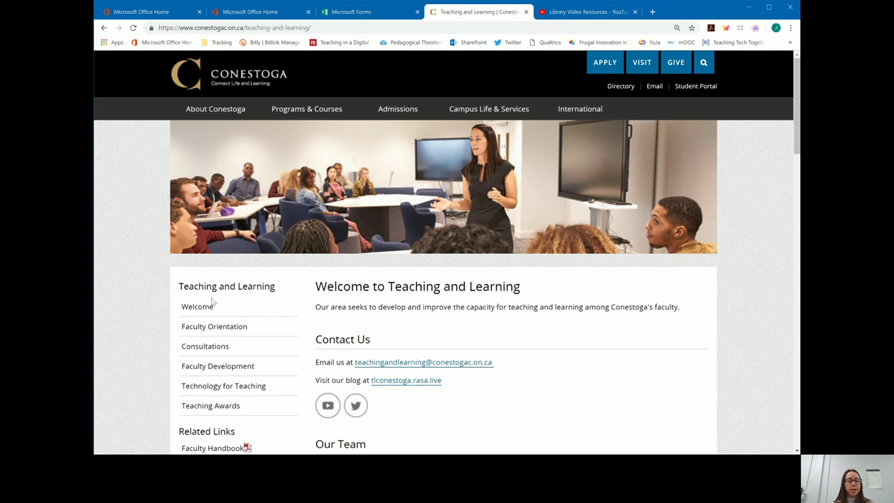
{"action": "left_click", "coordinate": [229, 392]}
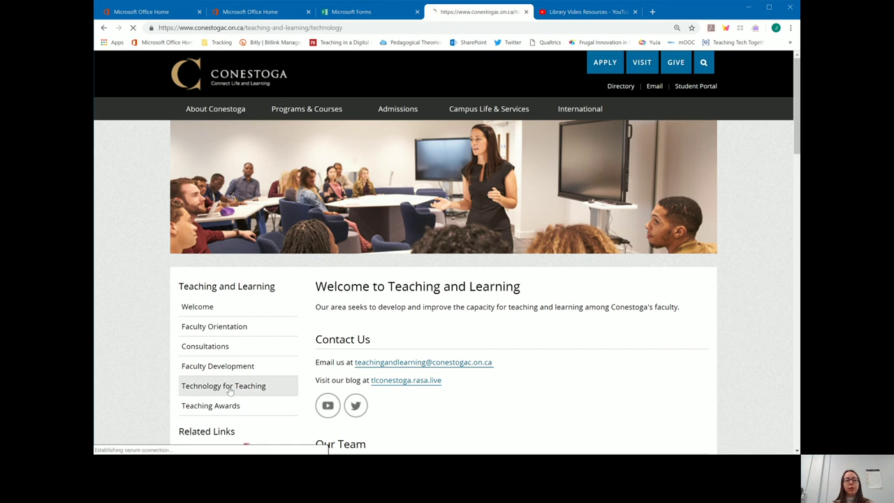
{"action": "scroll", "coordinate": [647, 291], "scroll_direction": "down", "scroll_amount": 3}
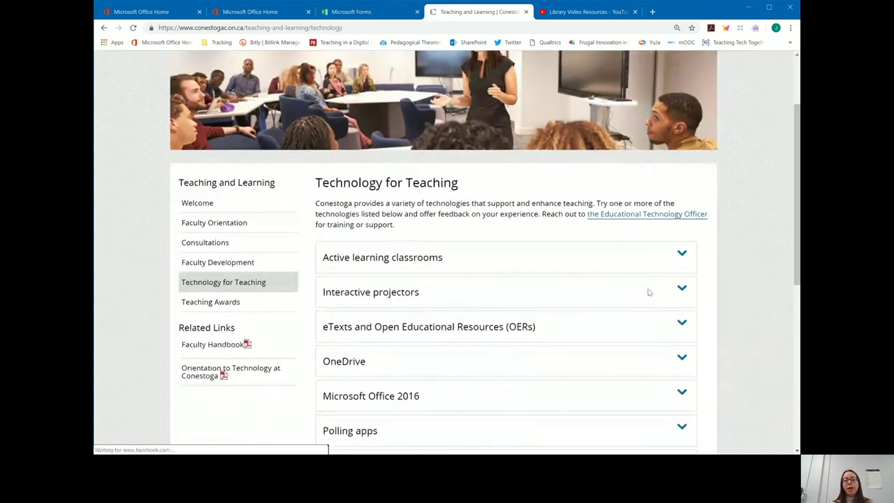
{"action": "scroll", "coordinate": [761, 286], "scroll_direction": "down", "scroll_amount": 1}
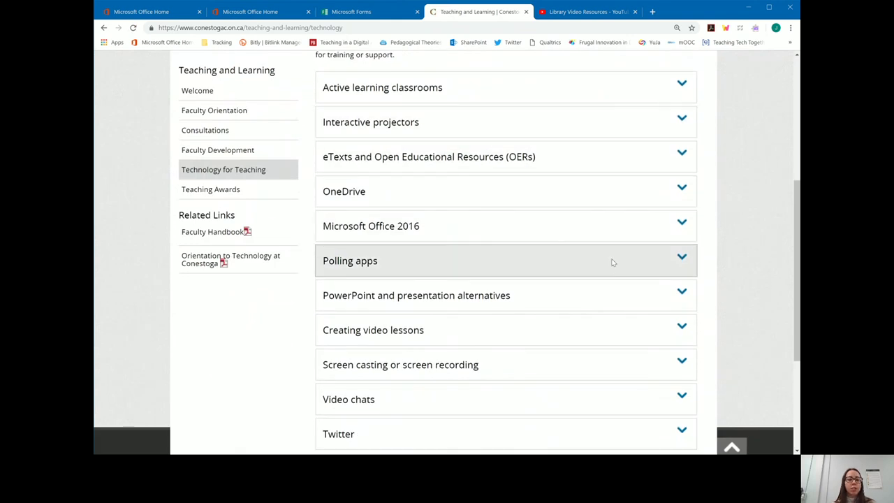
{"action": "left_click", "coordinate": [518, 262]}
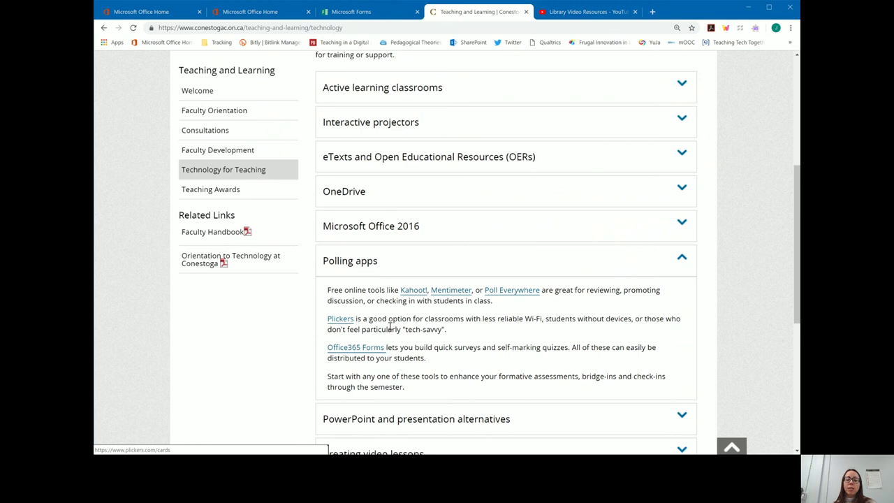
{"action": "left_click", "coordinate": [437, 259]}
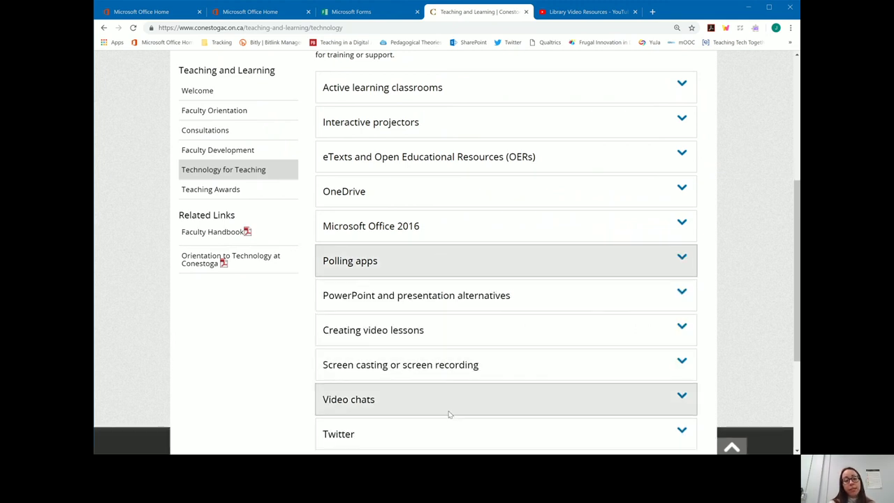
Review the OneDrive and Interactive projectors sections of the Technology for Teaching page, collapsing each one after reading.
{"action": "left_click", "coordinate": [450, 196]}
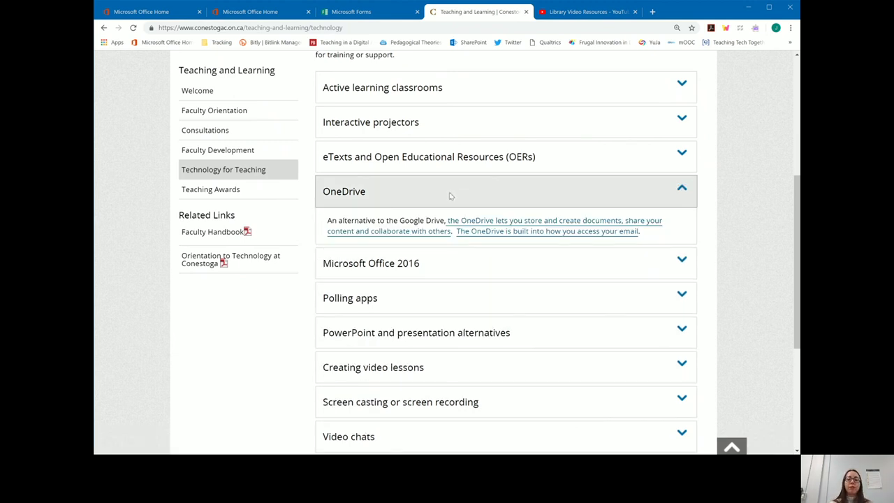
{"action": "left_click", "coordinate": [450, 196]}
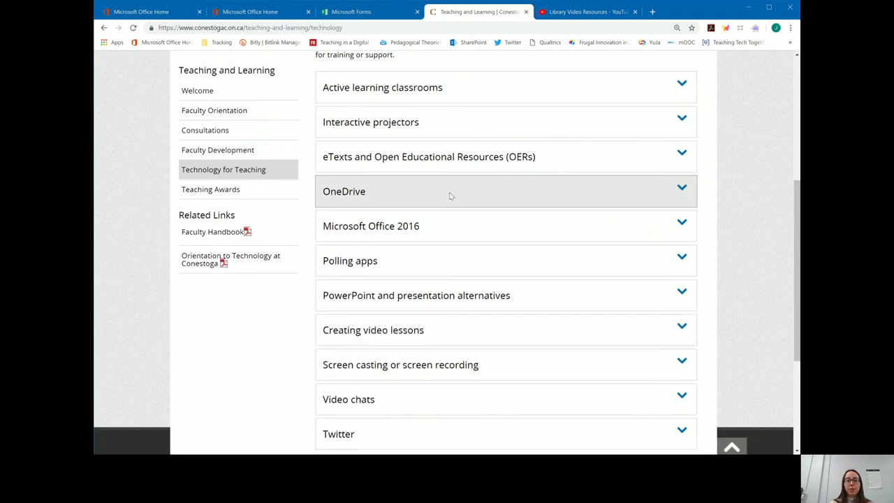
{"action": "left_click", "coordinate": [482, 133]}
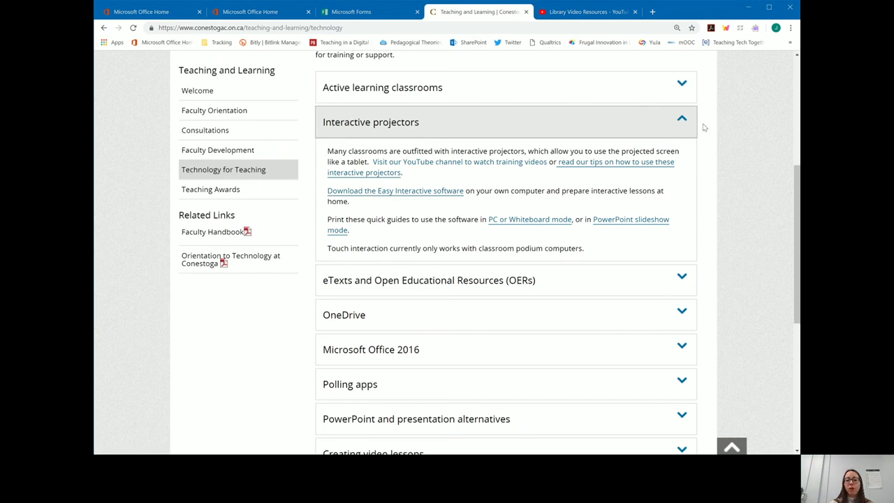
{"action": "left_click", "coordinate": [681, 122]}
{"action": "scroll", "coordinate": [676, 174], "scroll_direction": "up", "scroll_amount": 4}
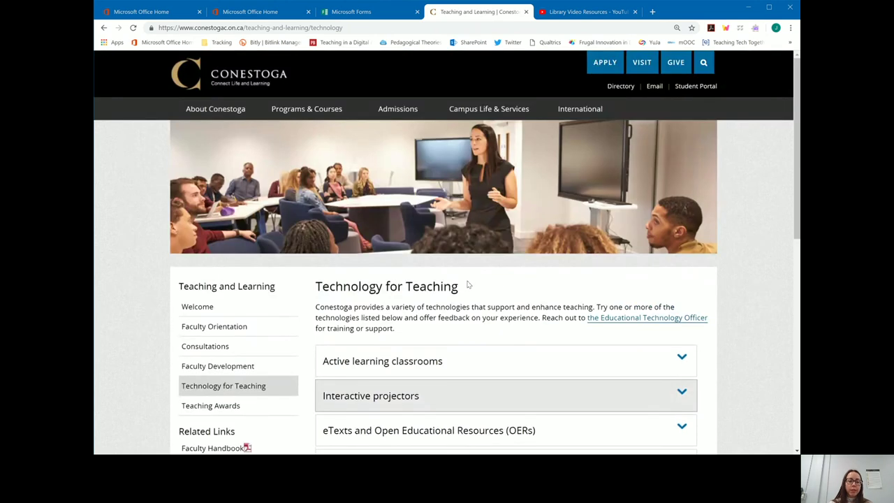
{"action": "scroll", "coordinate": [467, 283], "scroll_direction": "down", "scroll_amount": 2}
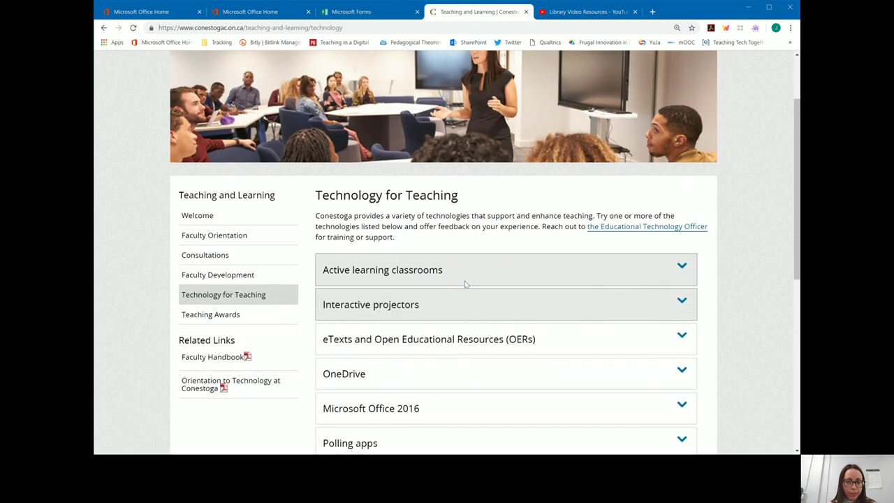